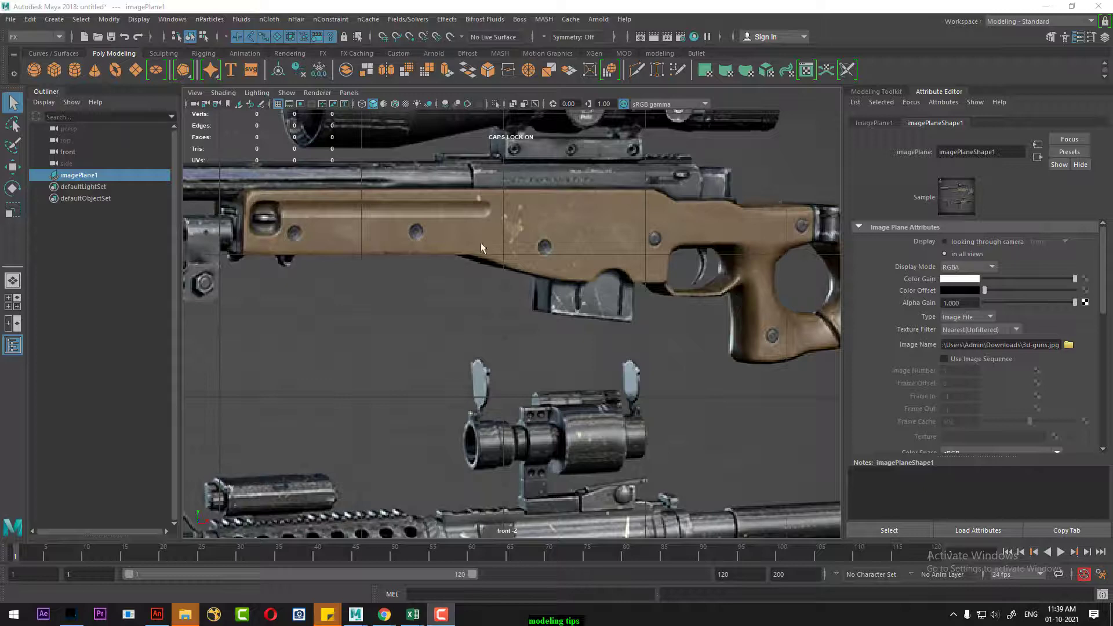
Zoom the front view in on the rifle stock reference image
{"action": "middle_click_drag", "start_coordinate": [481, 242], "coordinate": [492, 290], "text": "alt"}
{"action": "scroll", "coordinate": [499, 313], "scroll_direction": "up", "scroll_amount": 3}
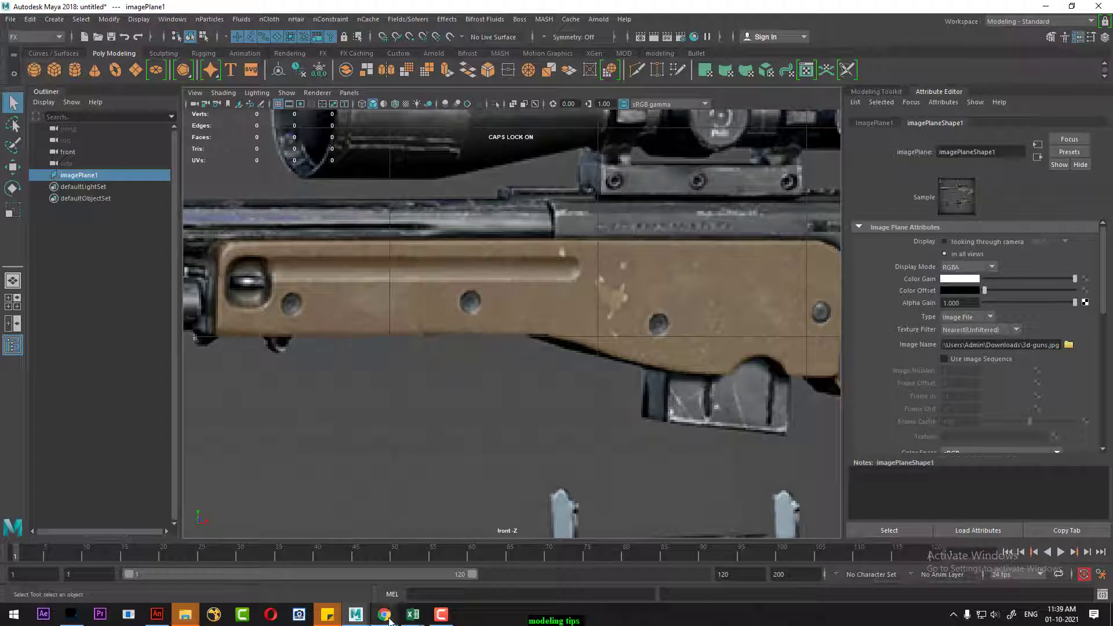
Launch Chrome from the Start menu and open the bookmarked architecture showreel video
{"action": "key", "text": "super"}
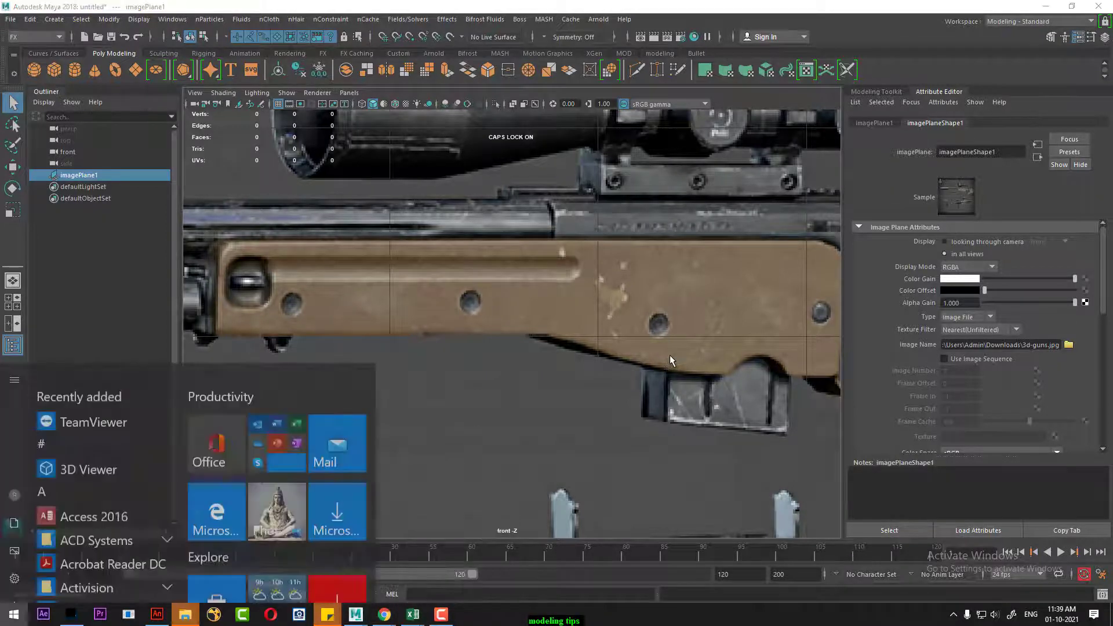
{"action": "type", "text": "CH"}
{"action": "left_click", "coordinate": [338, 439]}
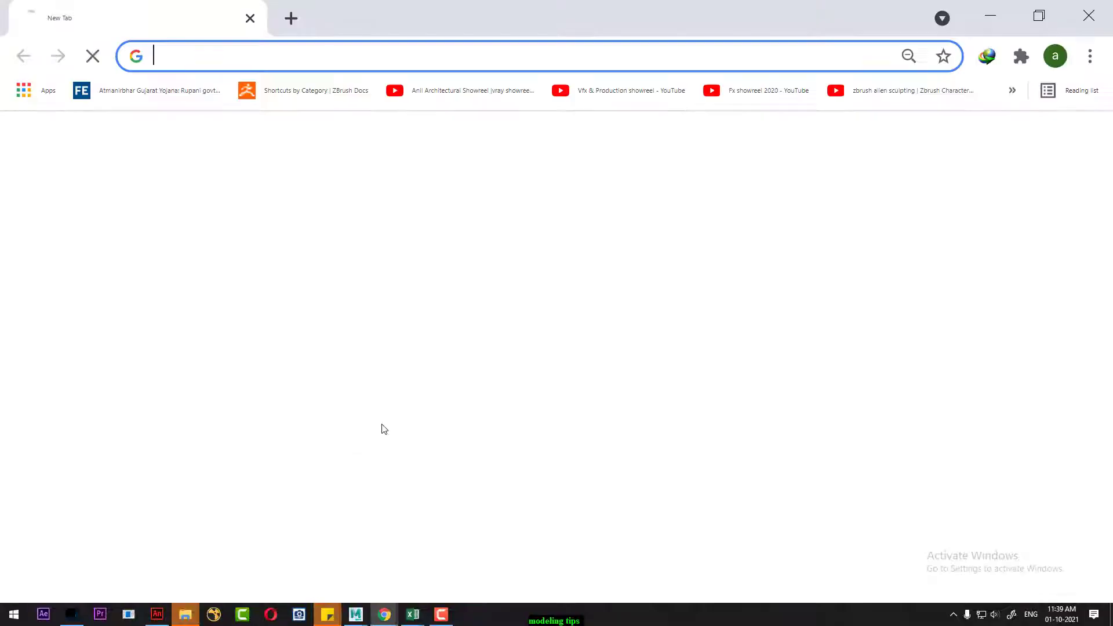
{"action": "left_click", "coordinate": [445, 93]}
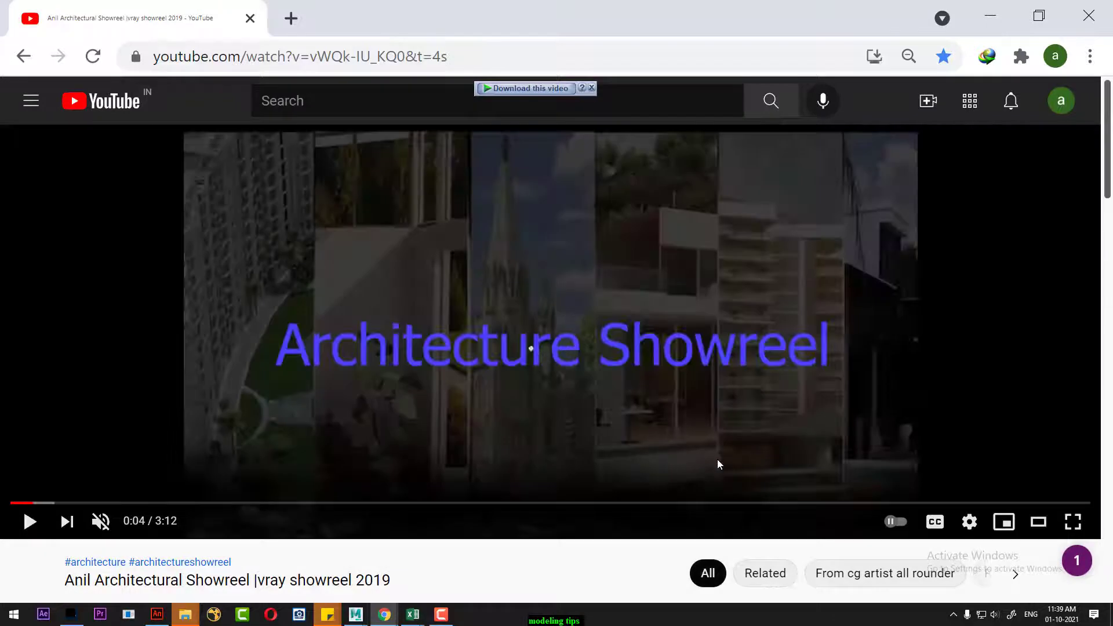
{"action": "scroll", "coordinate": [204, 367], "scroll_direction": "down", "scroll_amount": 5}
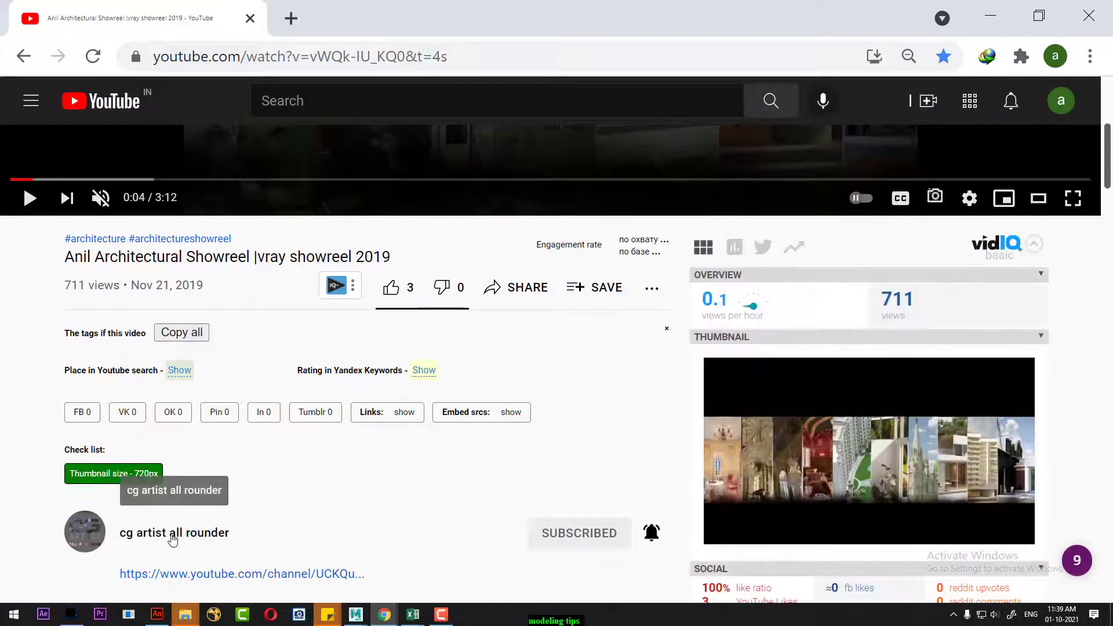
Search the cg artist all rounder channel for GUN and open the gun modeling video
{"action": "left_click", "coordinate": [171, 536]}
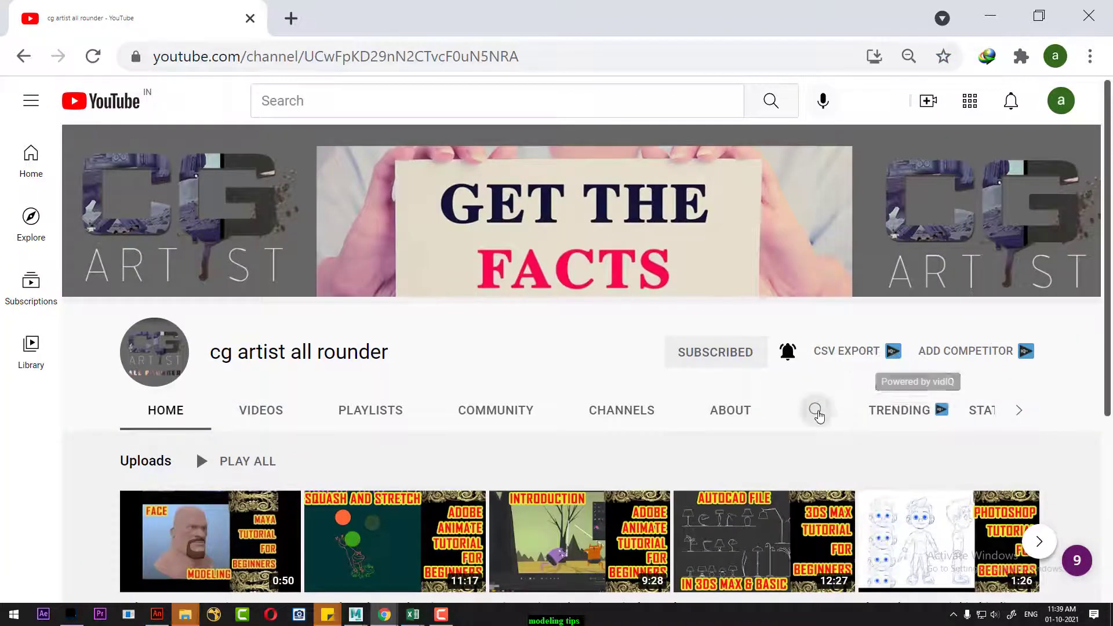
{"action": "left_click", "coordinate": [816, 412]}
{"action": "type", "text": "GUN"}
{"action": "key", "text": "Return"}
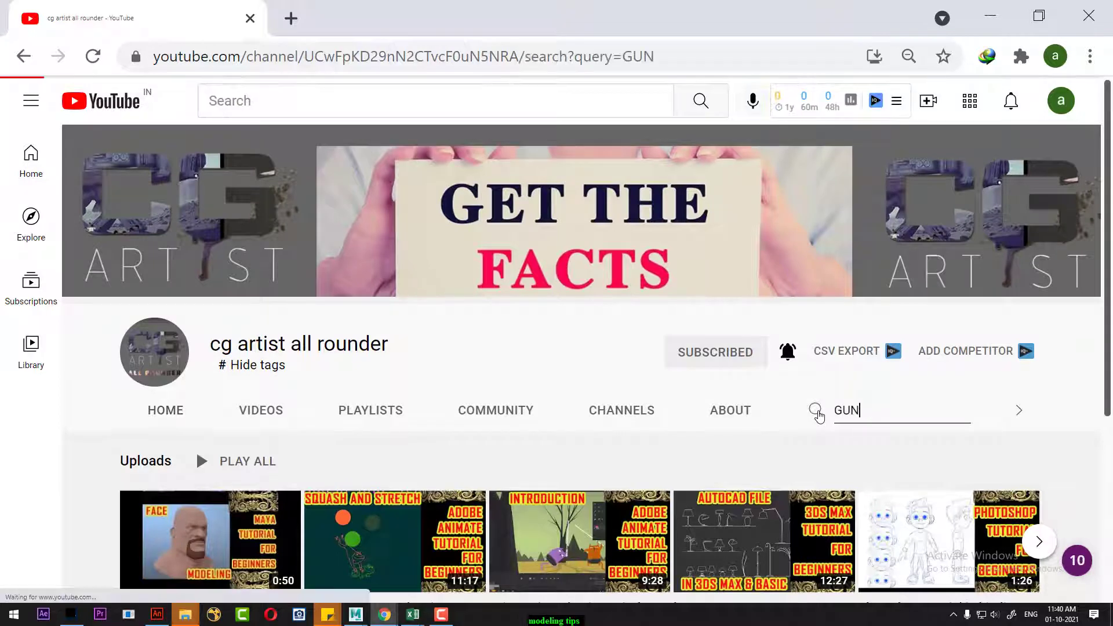
{"action": "left_click", "coordinate": [385, 544]}
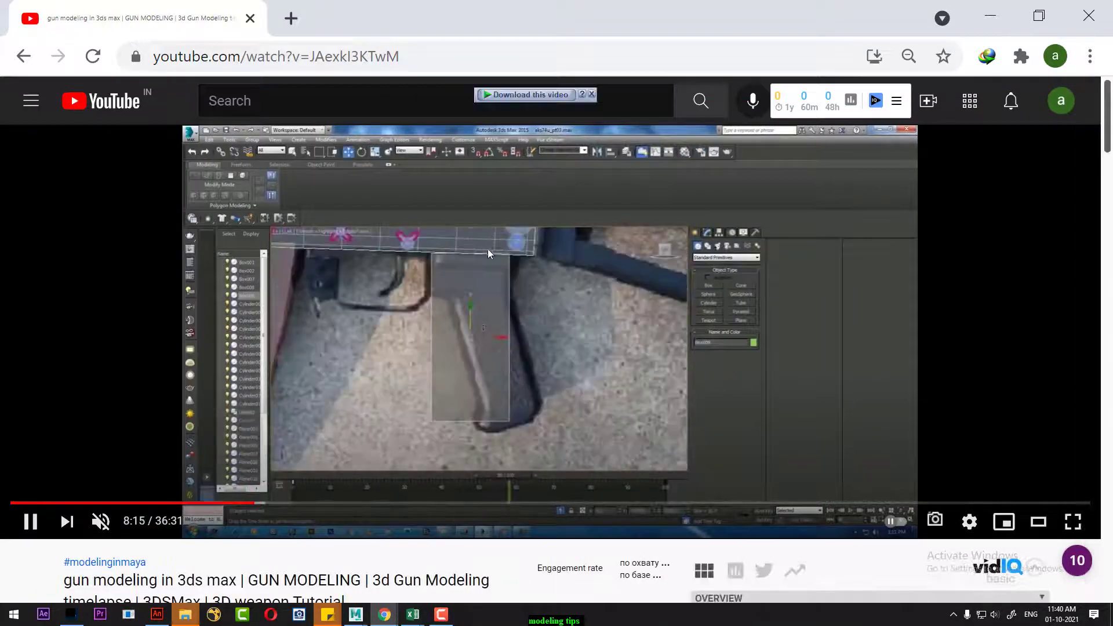
Pause the tutorial at 8:17 and minimize Chrome to return to Maya
{"action": "left_click", "coordinate": [421, 272]}
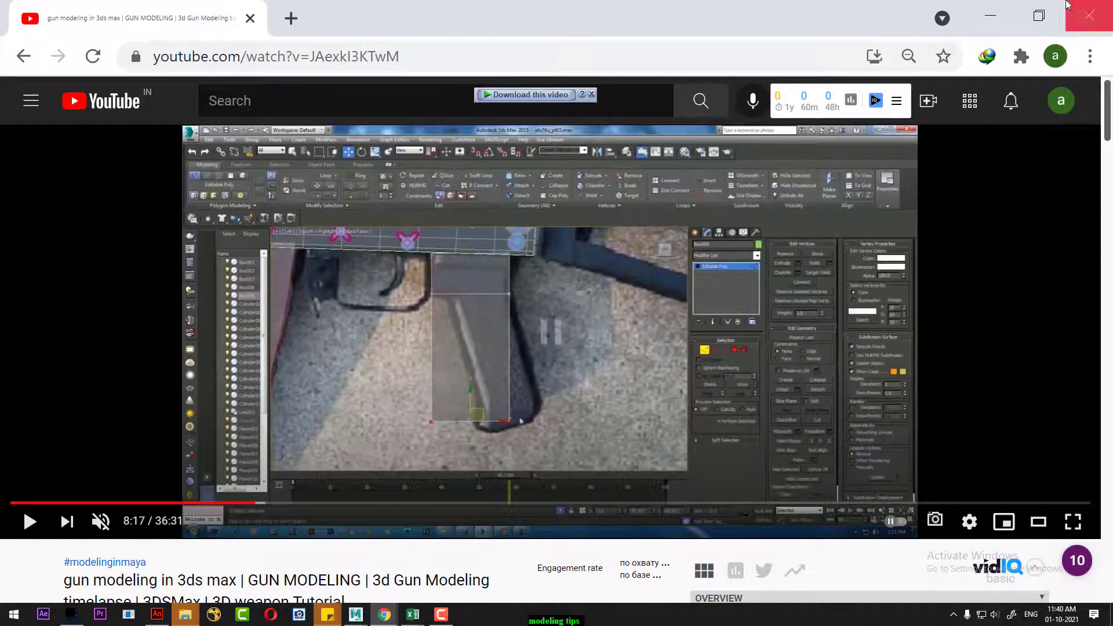
{"action": "left_click", "coordinate": [990, 16]}
{"action": "scroll", "coordinate": [542, 294], "scroll_direction": "up", "scroll_amount": 1}
{"action": "scroll", "coordinate": [549, 329], "scroll_direction": "up", "scroll_amount": 1}
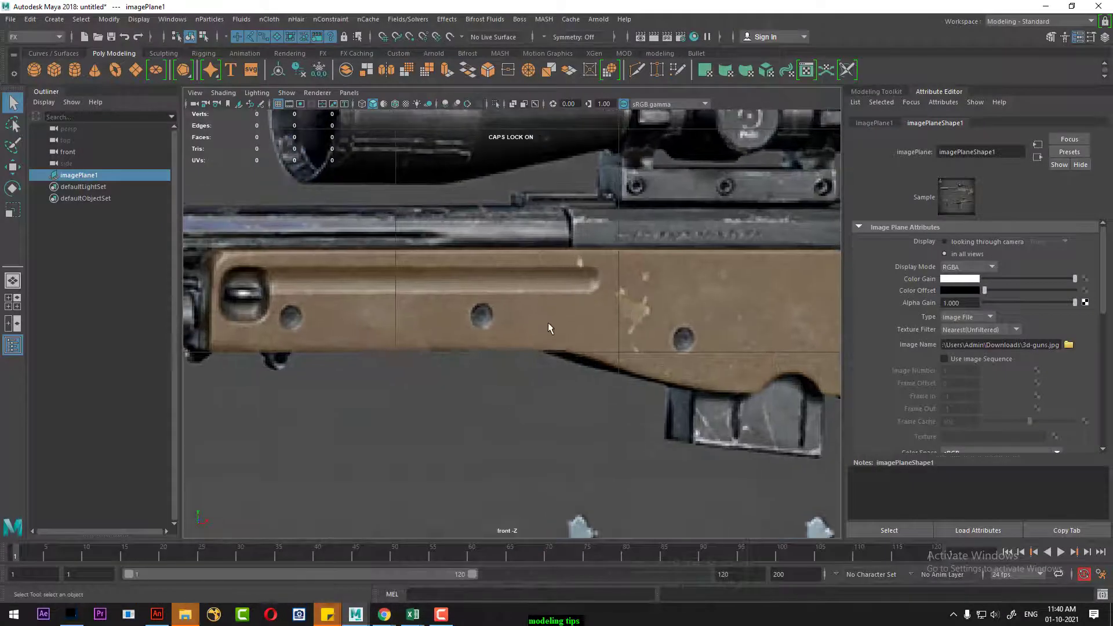
Create a polygon sphere from the Create menu's Polygon Primitives
{"action": "left_click", "coordinate": [54, 19]}
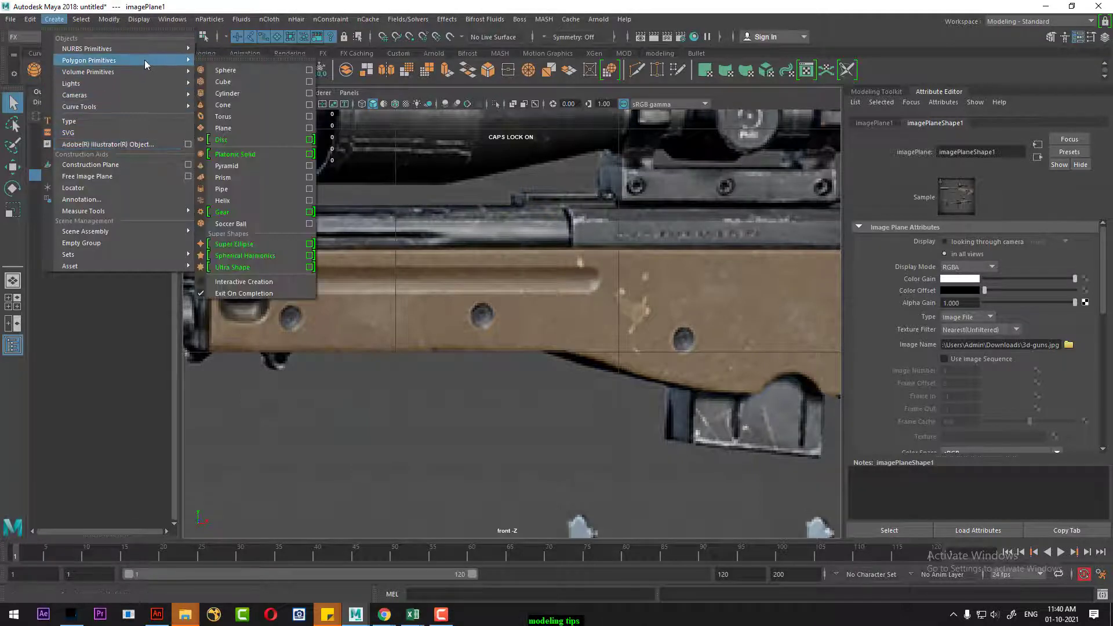
{"action": "mouse_move", "coordinate": [89, 60]}
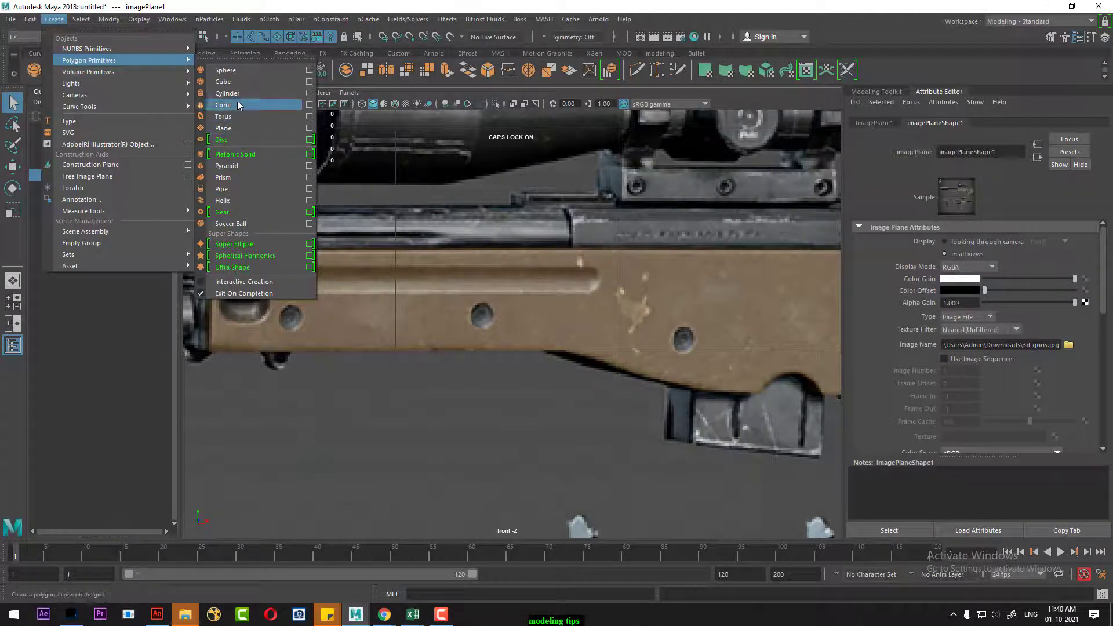
{"action": "left_click", "coordinate": [238, 71]}
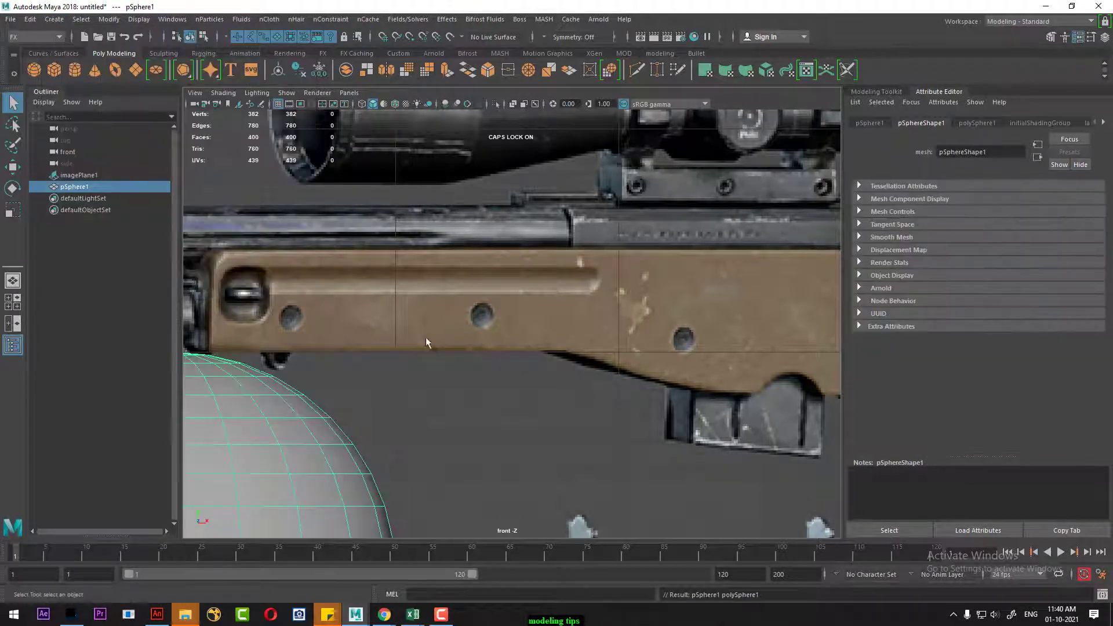
{"action": "scroll", "coordinate": [360, 340], "scroll_direction": "down", "scroll_amount": 2}
{"action": "scroll", "coordinate": [617, 332], "scroll_direction": "down", "scroll_amount": 3}
{"action": "scroll", "coordinate": [573, 365], "scroll_direction": "up", "scroll_amount": 1}
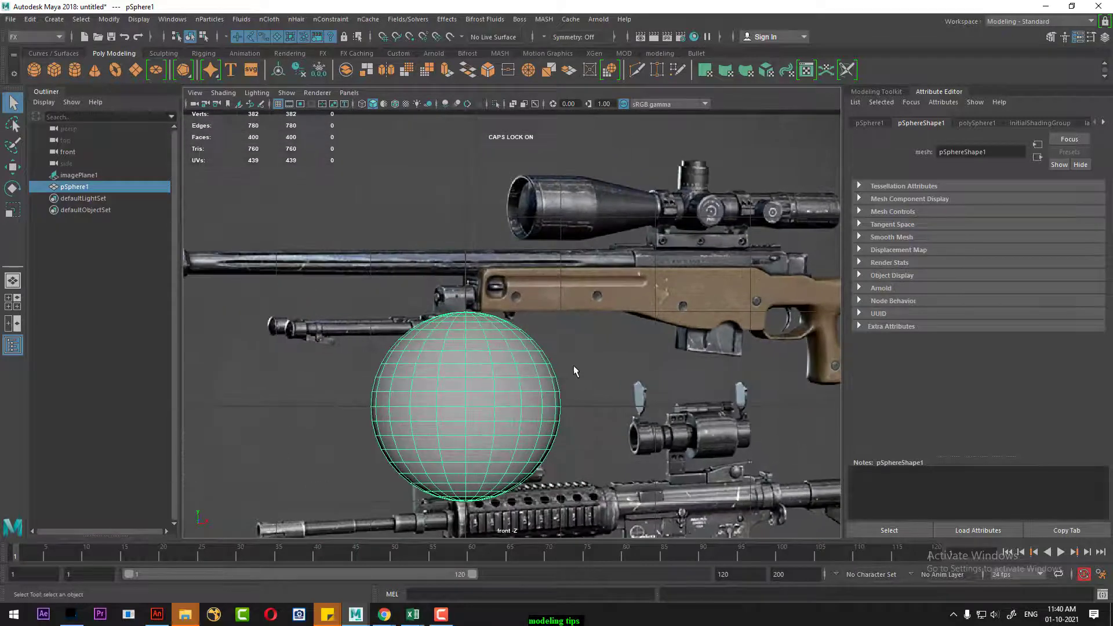
Rotate the sphere to 90 on X in the Channel Box
{"action": "key", "text": "e"}
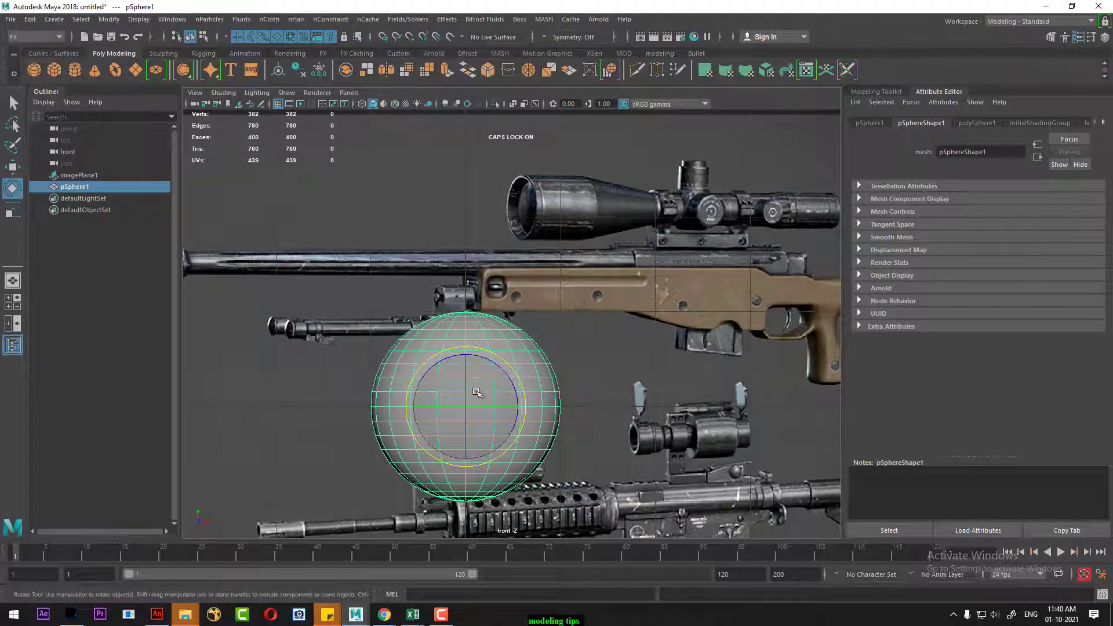
{"action": "left_click_drag", "start_coordinate": [466, 386], "coordinate": [482, 362]}
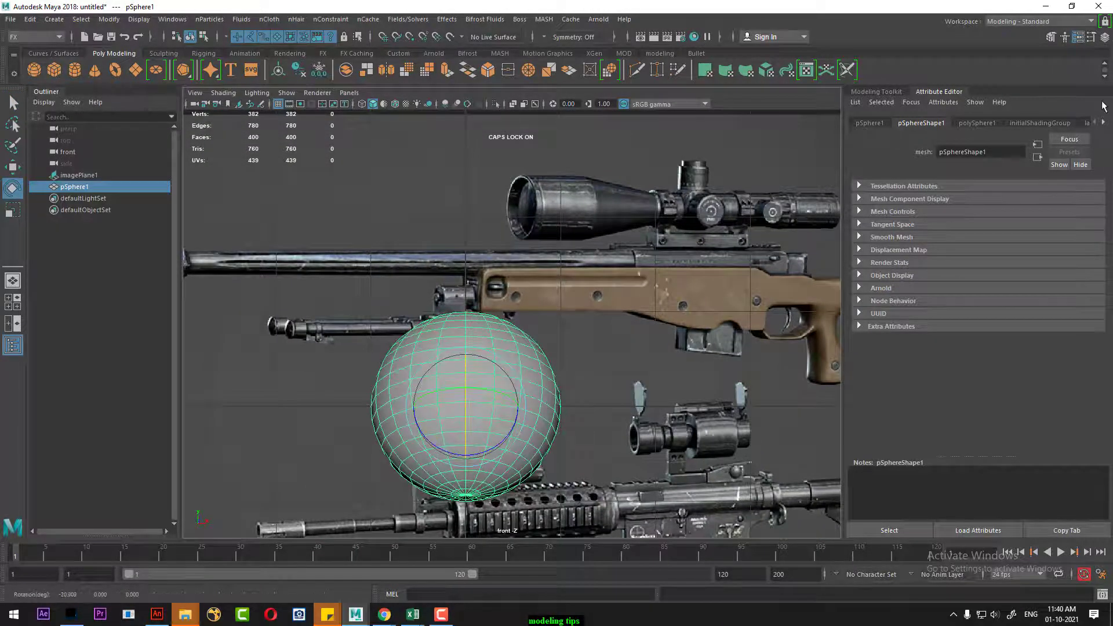
{"action": "left_click", "coordinate": [1104, 40]}
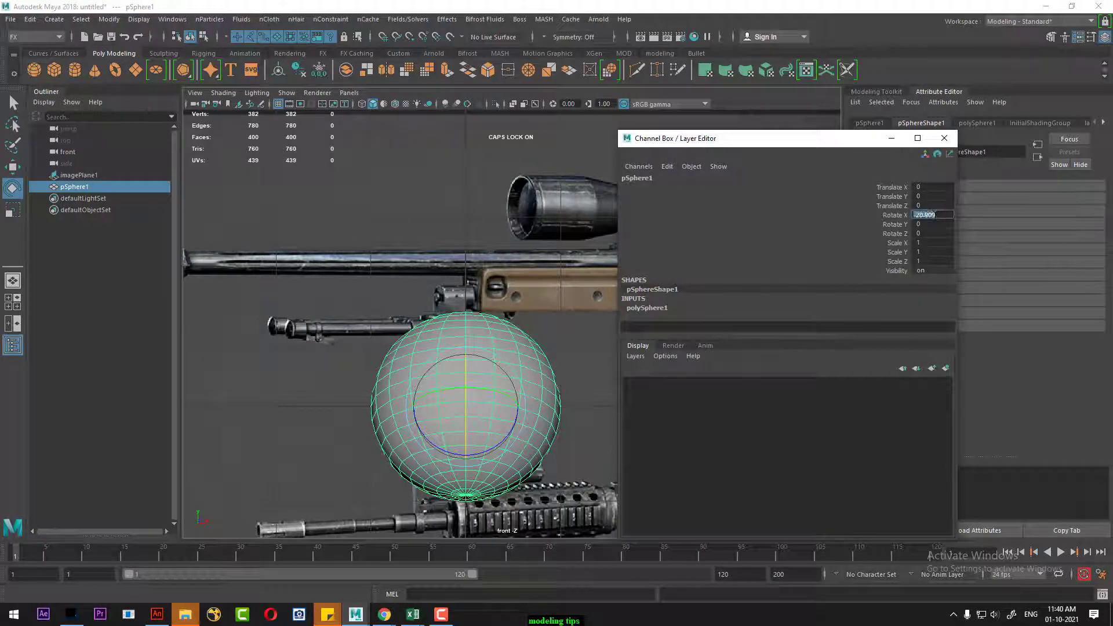
{"action": "type", "text": "0"}
{"action": "key", "text": "Return"}
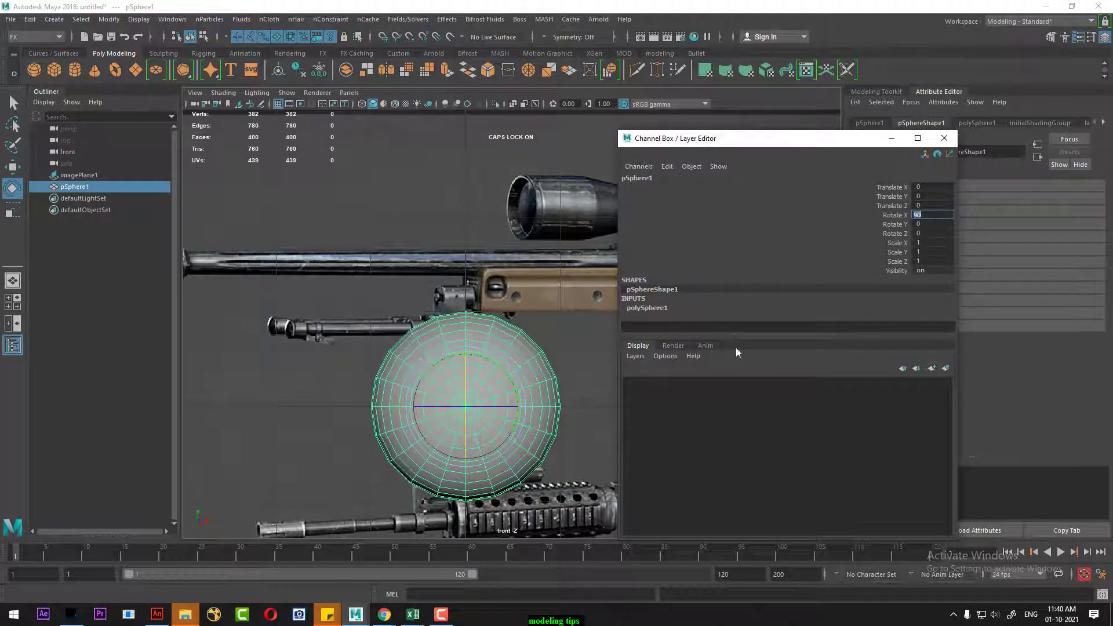
Set polySphere1 Subdivisions Axis and Height to 8
{"action": "left_click", "coordinate": [648, 307]}
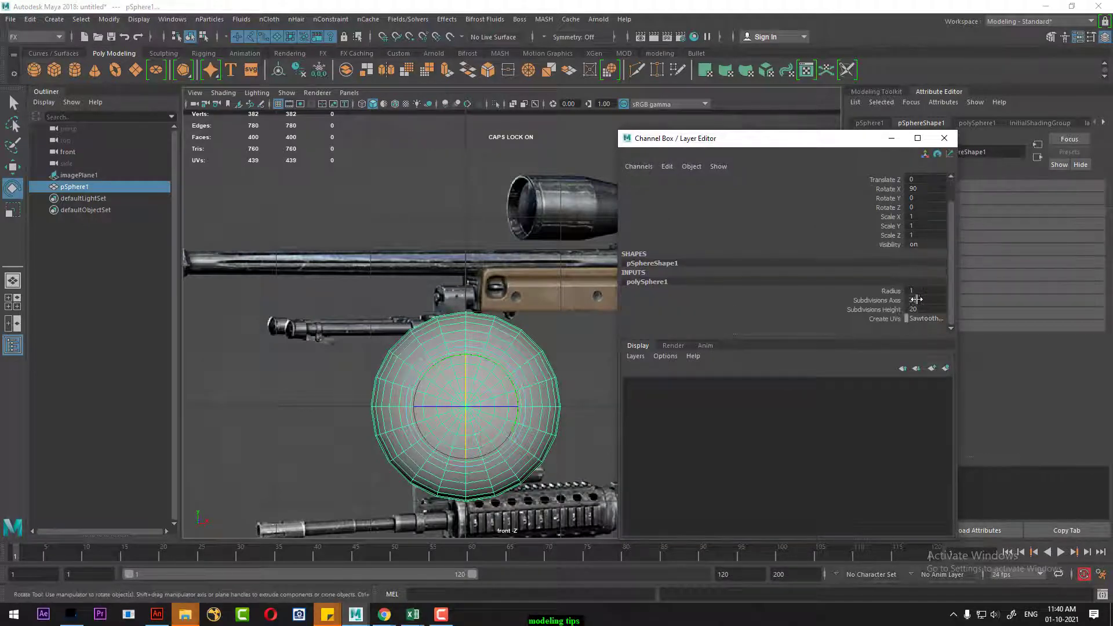
{"action": "type", "text": "8"}
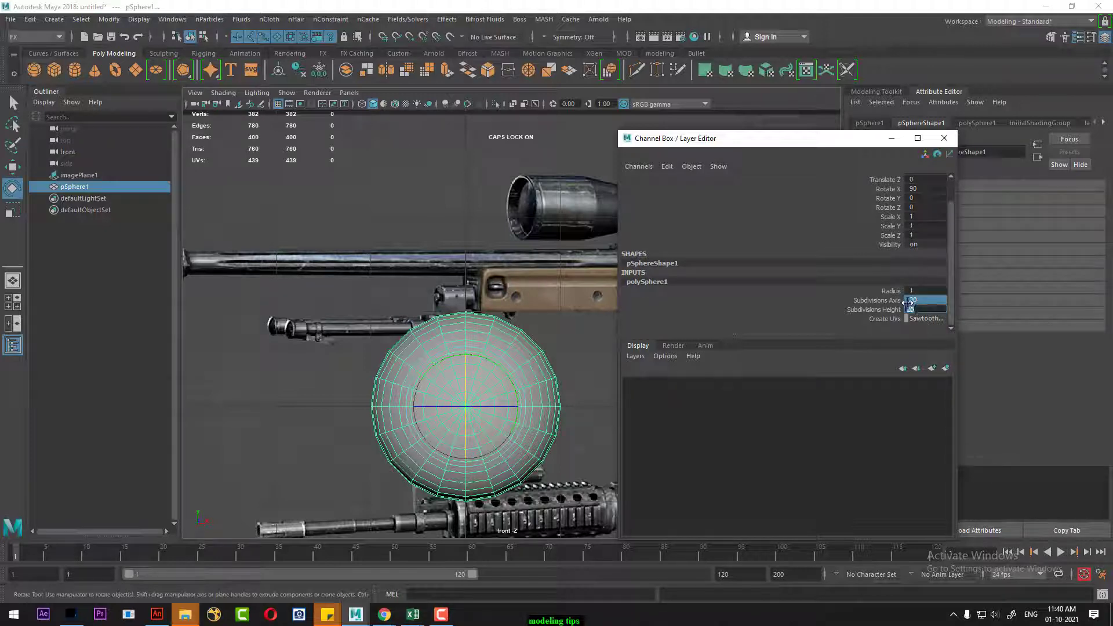
{"action": "key", "text": "Return"}
In Top view, delete the sphere's lower faces to leave an octagonal cap
{"action": "middle_click_drag", "start_coordinate": [471, 413], "coordinate": [456, 366], "text": "alt"}
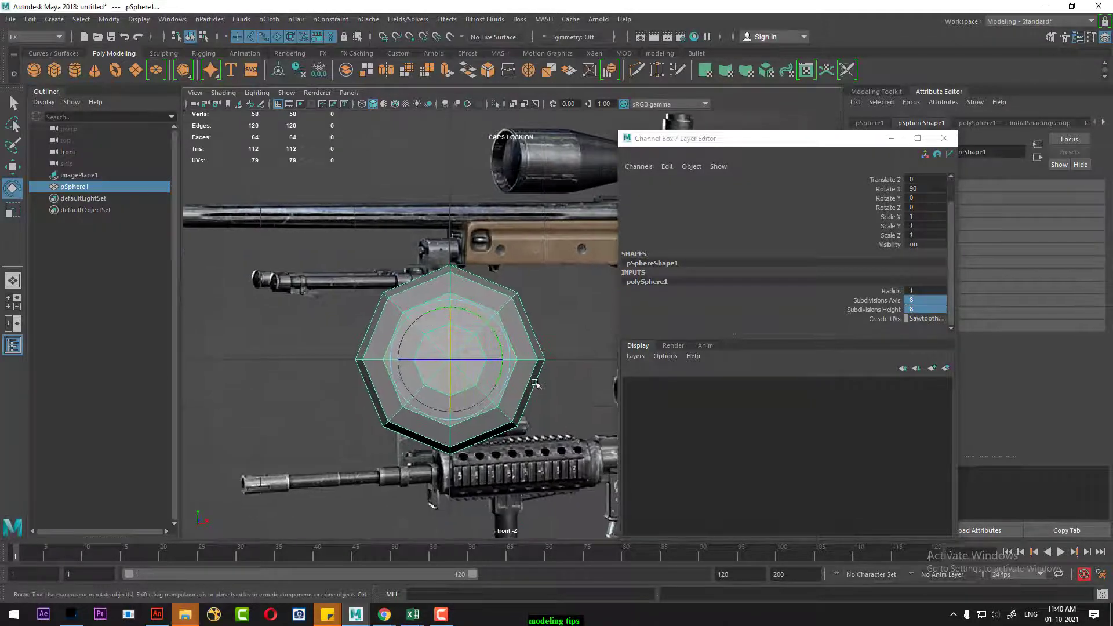
{"action": "key", "text": "space"}
{"action": "left_click", "coordinate": [456, 381]}
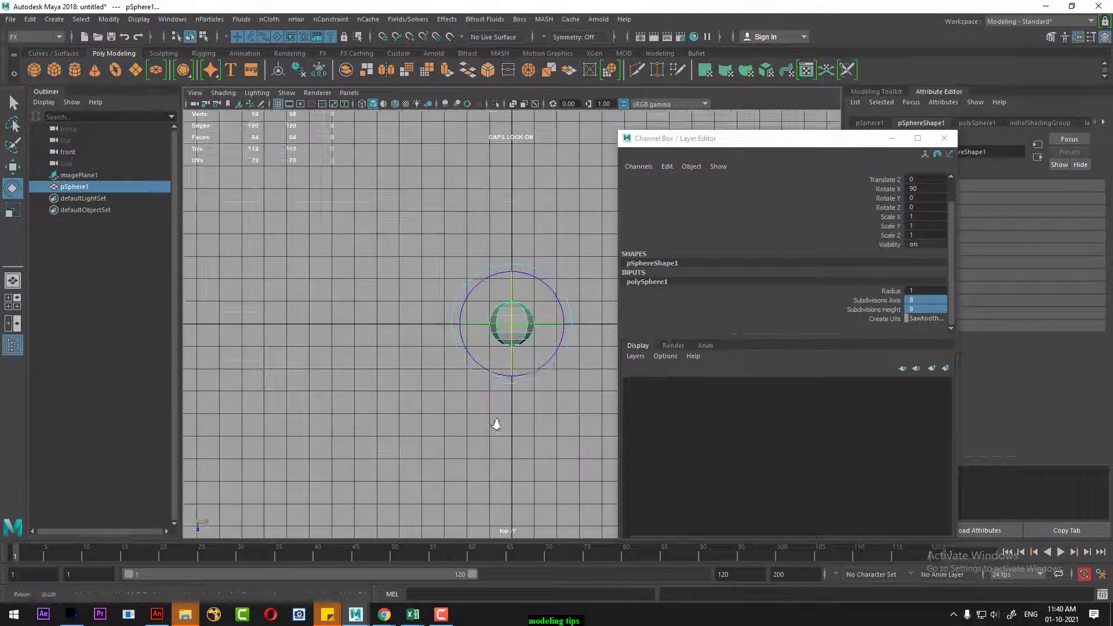
{"action": "middle_click_drag", "start_coordinate": [497, 423], "coordinate": [417, 318], "text": "alt"}
{"action": "right_click_drag", "start_coordinate": [542, 242], "coordinate": [547, 281]}
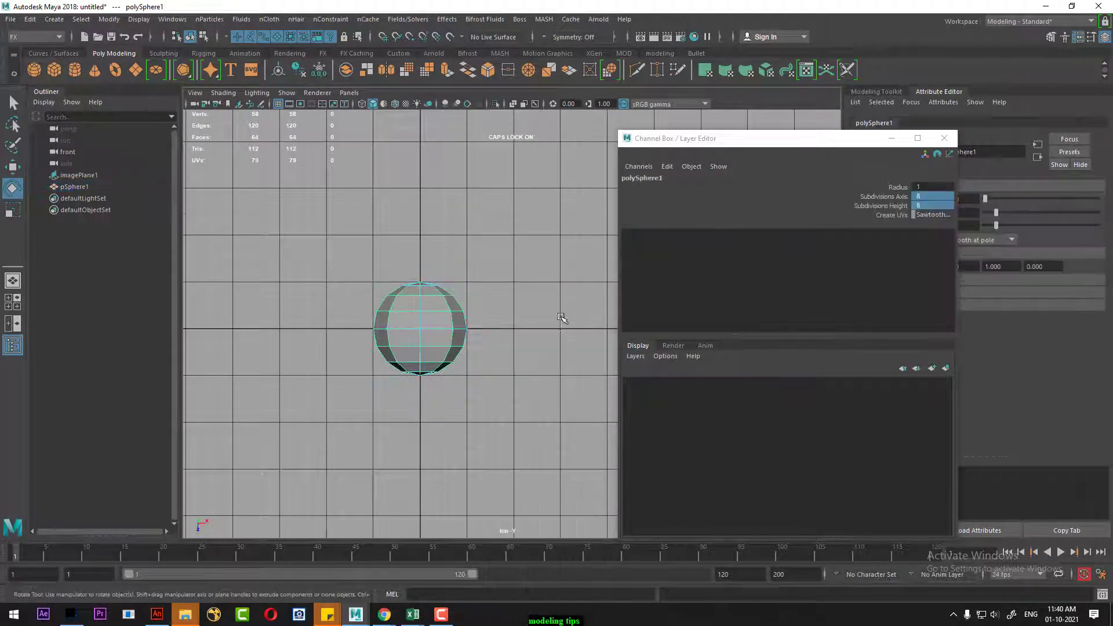
{"action": "left_click_drag", "start_coordinate": [559, 315], "coordinate": [311, 409]}
{"action": "key", "text": "Delete"}
{"action": "right_click_drag", "start_coordinate": [425, 249], "coordinate": [473, 231]}
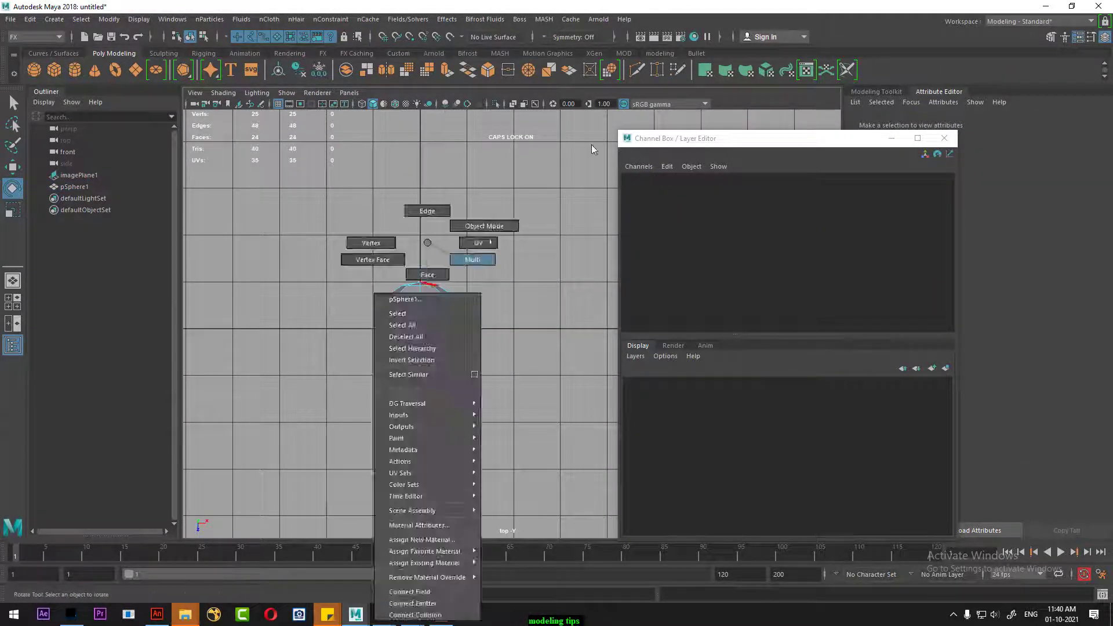
Close the floating channel box and check the cap in front and perspective views
{"action": "key", "text": "space"}
{"action": "left_click_drag", "start_coordinate": [419, 293], "coordinate": [496, 338]}
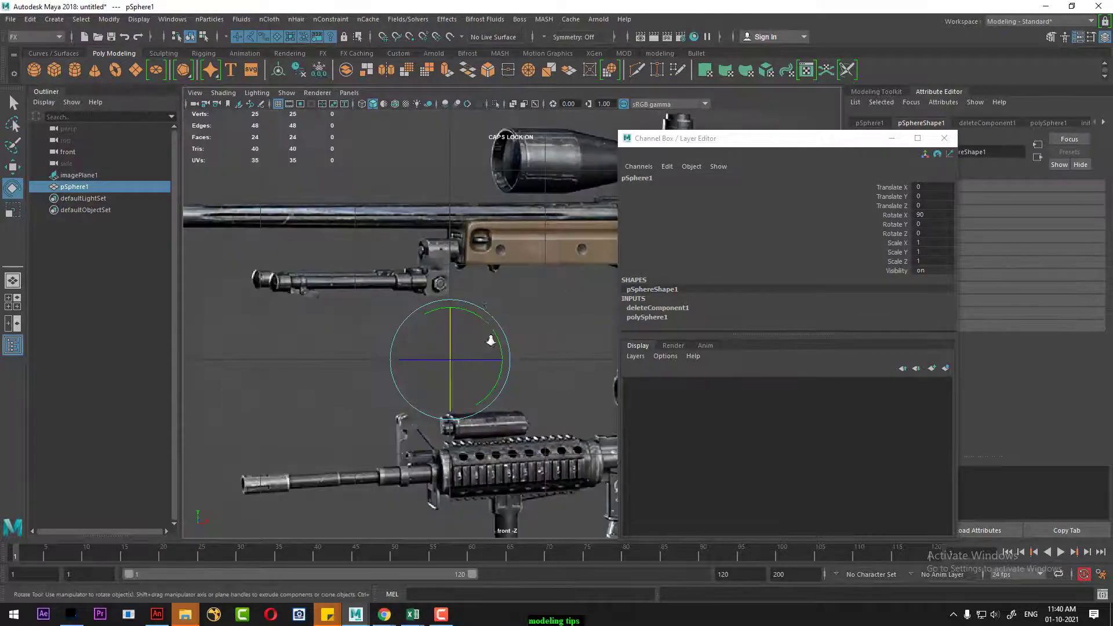
{"action": "middle_click_drag", "start_coordinate": [497, 338], "coordinate": [534, 415], "text": "alt"}
{"action": "key", "text": "w"}
{"action": "left_click", "coordinate": [944, 138]}
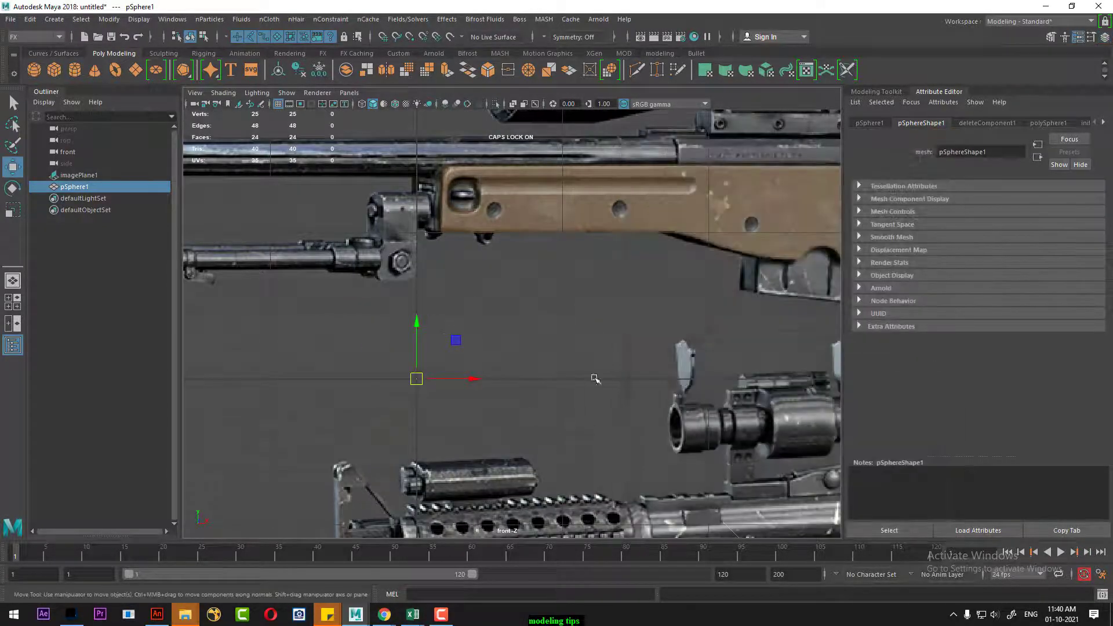
{"action": "key", "text": "space"}
{"action": "left_click_drag", "start_coordinate": [594, 313], "coordinate": [619, 350]}
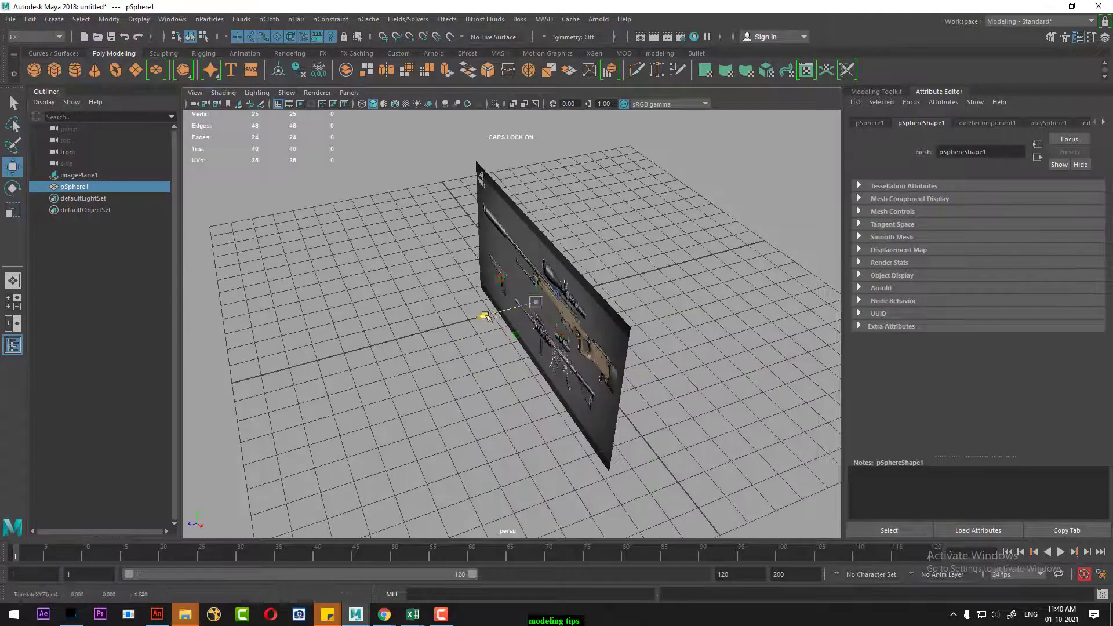
In front view, select all cap faces and move the cap onto a stock bolt hole
{"action": "key", "text": "space"}
{"action": "left_click_drag", "start_coordinate": [565, 297], "coordinate": [567, 330]}
{"action": "mouse_move", "coordinate": [432, 290]}
{"action": "right_mouse_down"}
{"action": "mouse_move", "coordinate": [502, 342]}
{"action": "mouse_move", "coordinate": [437, 378]}
{"action": "right_mouse_up"}
{"action": "double_click", "coordinate": [455, 313]}
{"action": "mouse_move", "coordinate": [399, 388]}
{"action": "left_mouse_down"}
{"action": "mouse_move", "coordinate": [666, 204]}
{"action": "mouse_move", "coordinate": [510, 313]}
{"action": "left_mouse_up"}
Scale the cap down to bolt-hole size and centre it on the middle hole
{"action": "key", "text": "r"}
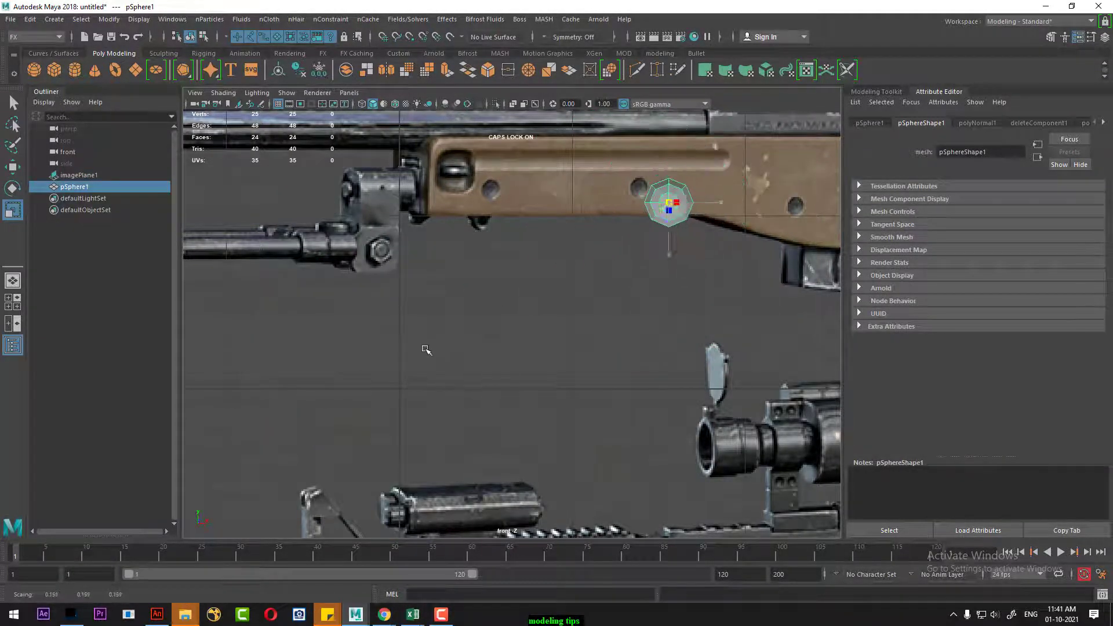
{"action": "scroll", "coordinate": [641, 337], "scroll_direction": "up", "scroll_amount": 3}
{"action": "scroll", "coordinate": [620, 378], "scroll_direction": "up", "scroll_amount": 3}
{"action": "middle_click_drag", "start_coordinate": [620, 378], "coordinate": [684, 374], "text": "alt"}
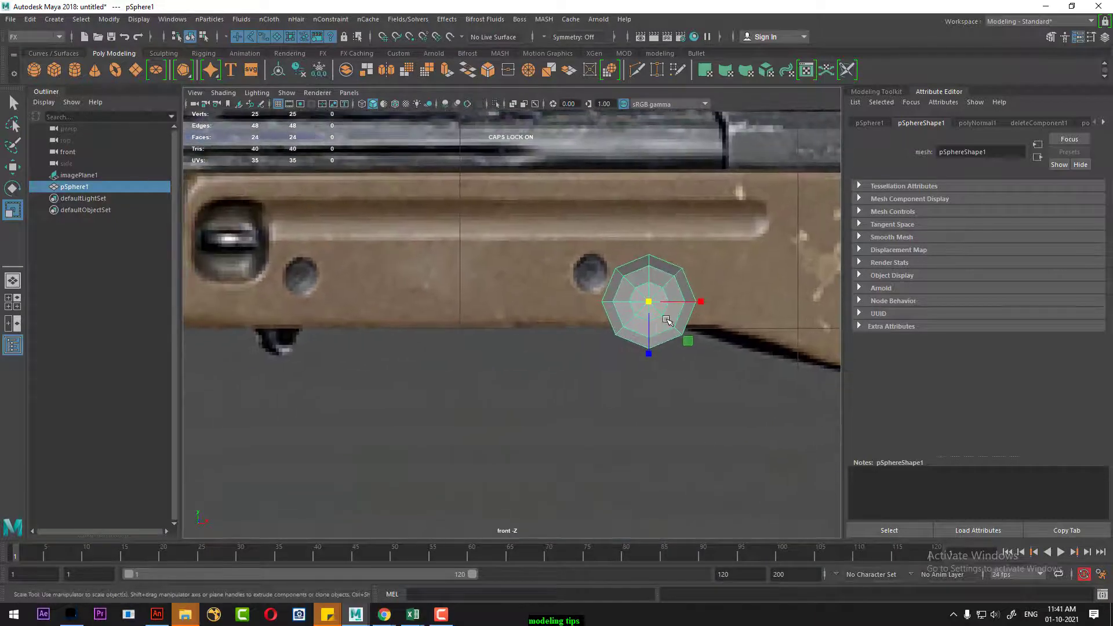
{"action": "key", "text": "w"}
{"action": "mouse_move", "coordinate": [650, 302]}
{"action": "left_mouse_down"}
{"action": "mouse_move", "coordinate": [604, 272]}
{"action": "mouse_move", "coordinate": [561, 313]}
{"action": "left_mouse_up"}
{"action": "key", "text": "r"}
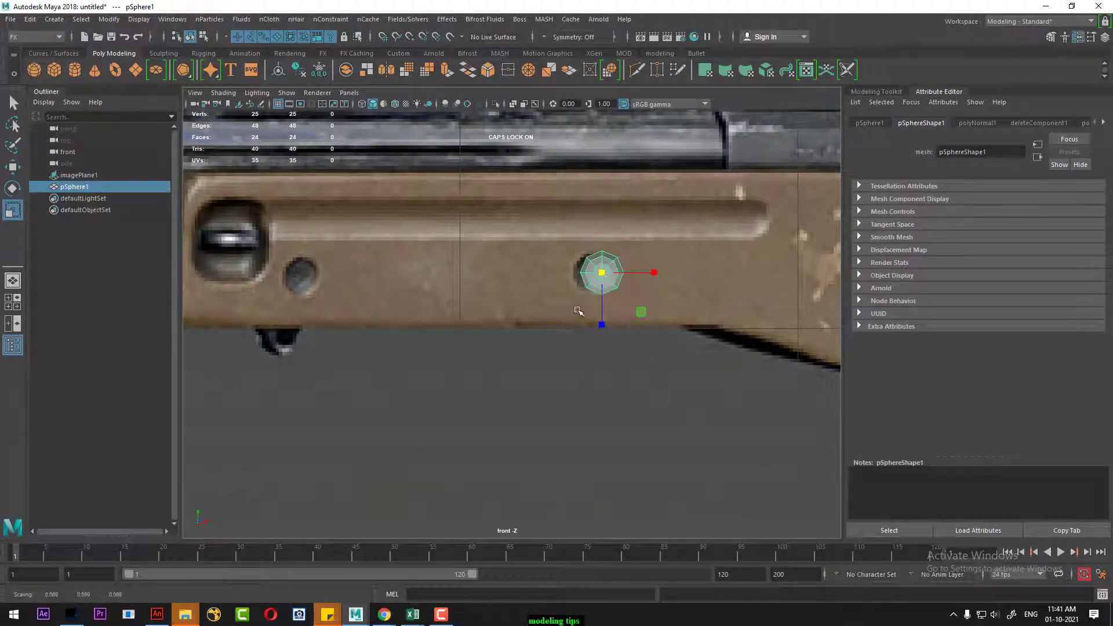
{"action": "key", "text": "w"}
{"action": "left_click_drag", "start_coordinate": [610, 276], "coordinate": [361, 270]}
Duplicate the cap twice, placing pSphere2 and pSphere3 over the other bolt holes
{"action": "key", "text": "ctrl+d"}
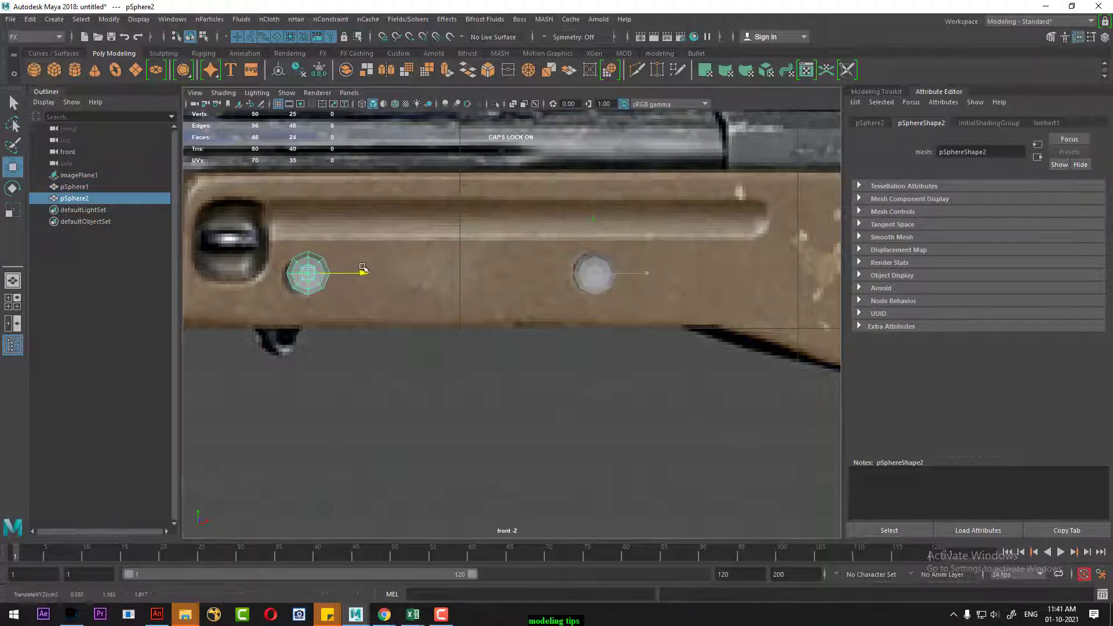
{"action": "middle_click_drag", "start_coordinate": [524, 277], "coordinate": [453, 299], "text": "alt"}
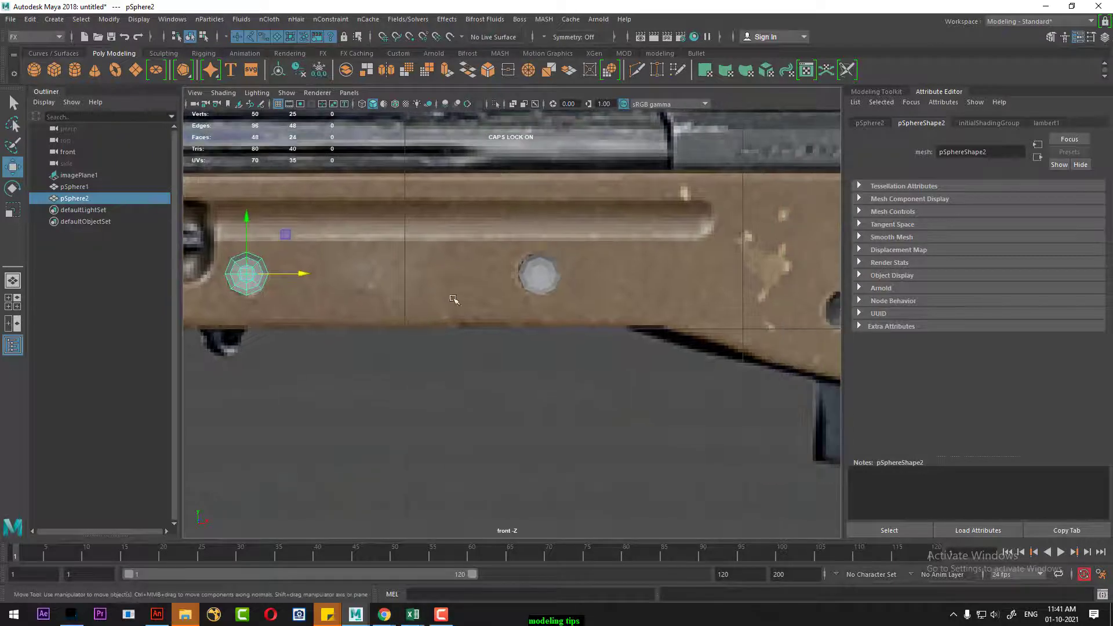
{"action": "scroll", "coordinate": [525, 330], "scroll_direction": "down", "scroll_amount": 3}
{"action": "scroll", "coordinate": [510, 336], "scroll_direction": "down", "scroll_amount": 2}
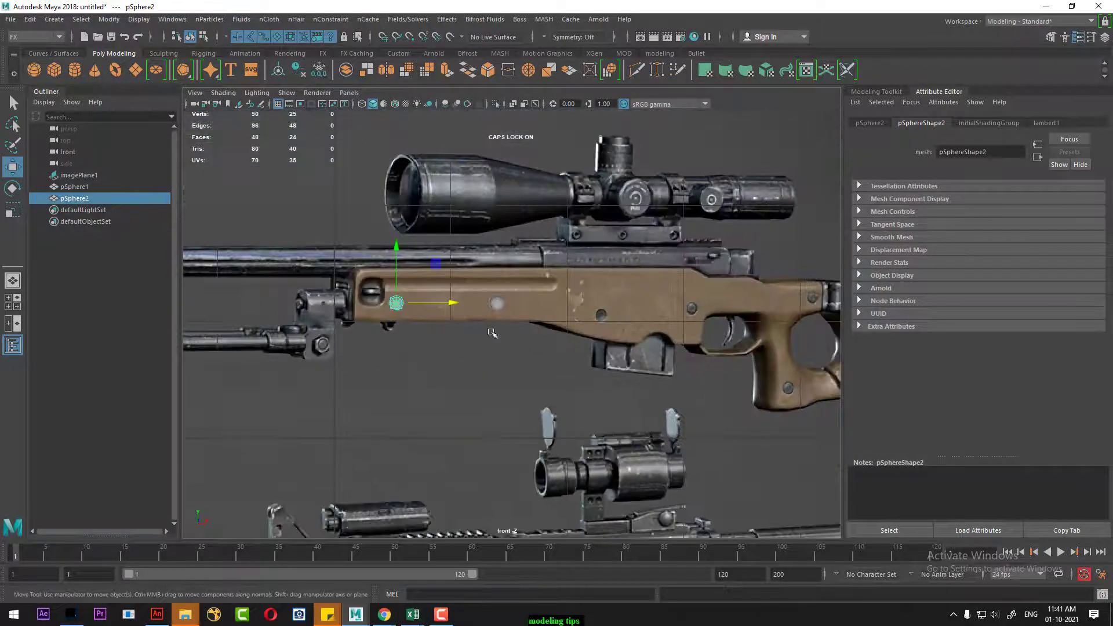
{"action": "left_click", "coordinate": [492, 297]}
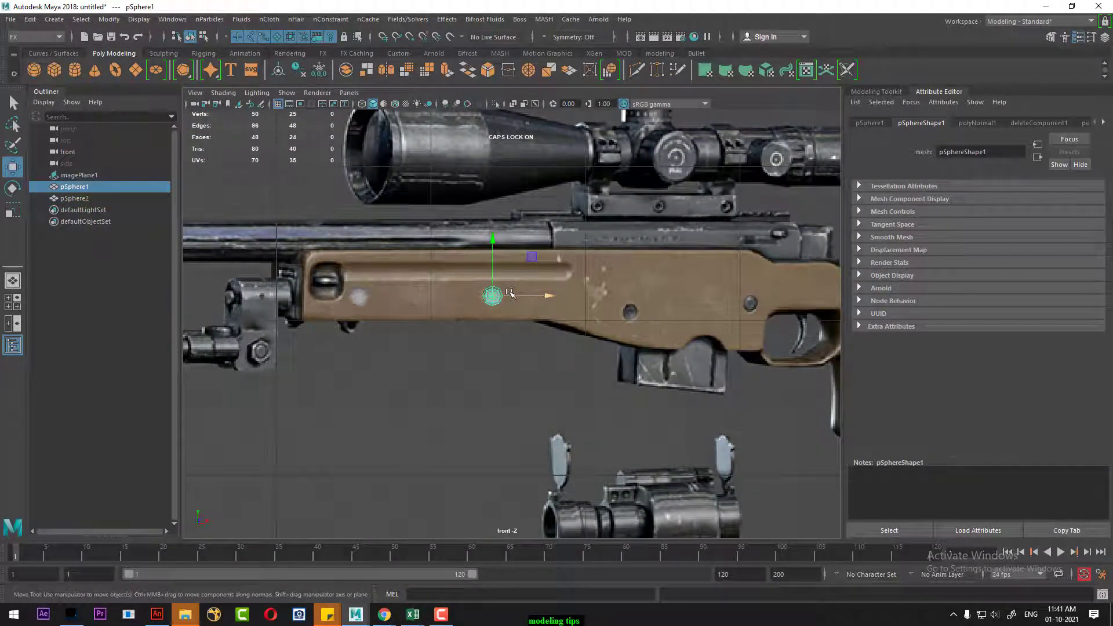
{"action": "key", "text": "ctrl+d"}
{"action": "left_click_drag", "start_coordinate": [520, 299], "coordinate": [655, 307]}
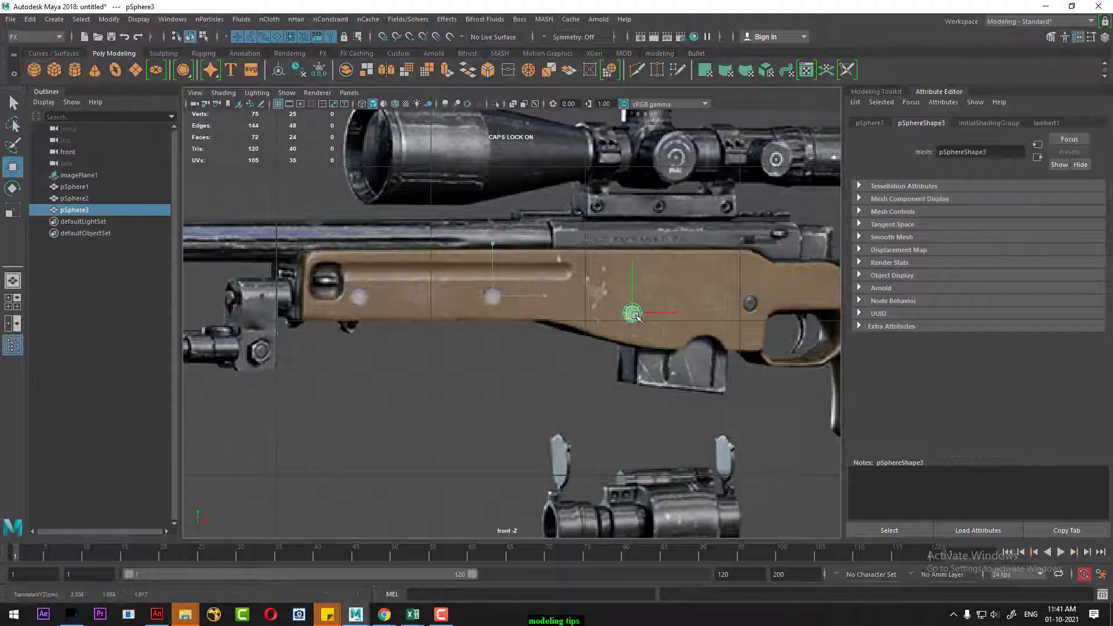
{"action": "scroll", "coordinate": [533, 313], "scroll_direction": "up", "scroll_amount": 2}
{"action": "scroll", "coordinate": [545, 299], "scroll_direction": "up", "scroll_amount": 2}
{"action": "scroll", "coordinate": [545, 298], "scroll_direction": "up", "scroll_amount": 1}
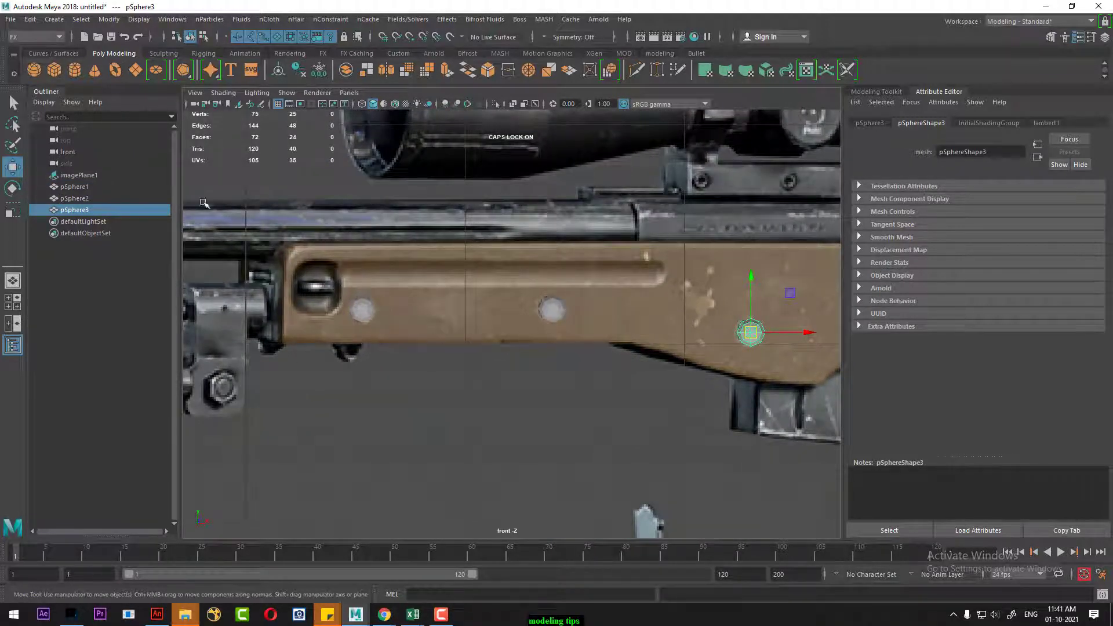
Create pCube1 and position it over the stock's left section in vertex mode
{"action": "left_click", "coordinate": [54, 70]}
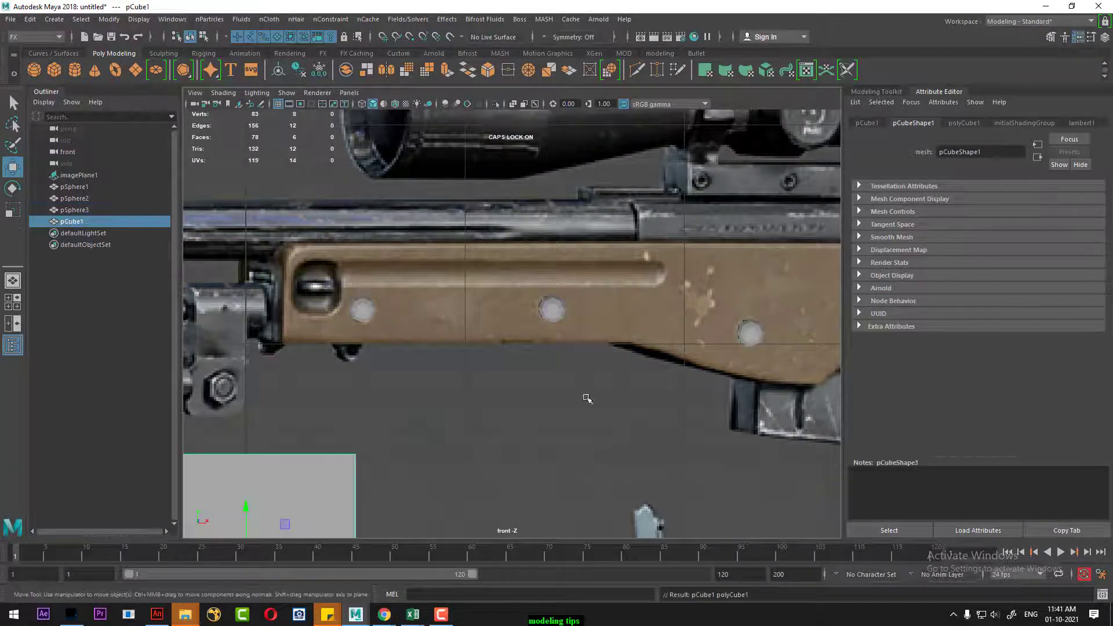
{"action": "middle_click_drag", "start_coordinate": [330, 497], "coordinate": [370, 379], "text": "alt"}
{"action": "left_click_drag", "start_coordinate": [286, 445], "coordinate": [438, 229]}
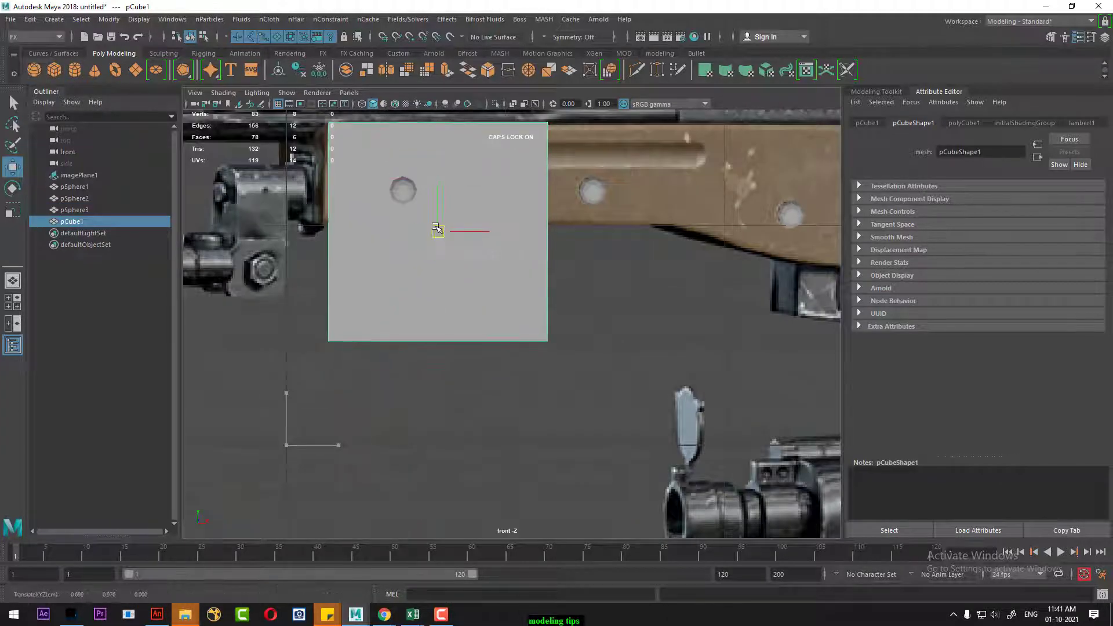
{"action": "right_click", "coordinate": [437, 230]}
{"action": "left_click", "coordinate": [434, 241]}
{"action": "middle_click_drag", "start_coordinate": [435, 240], "coordinate": [293, 385], "text": "alt"}
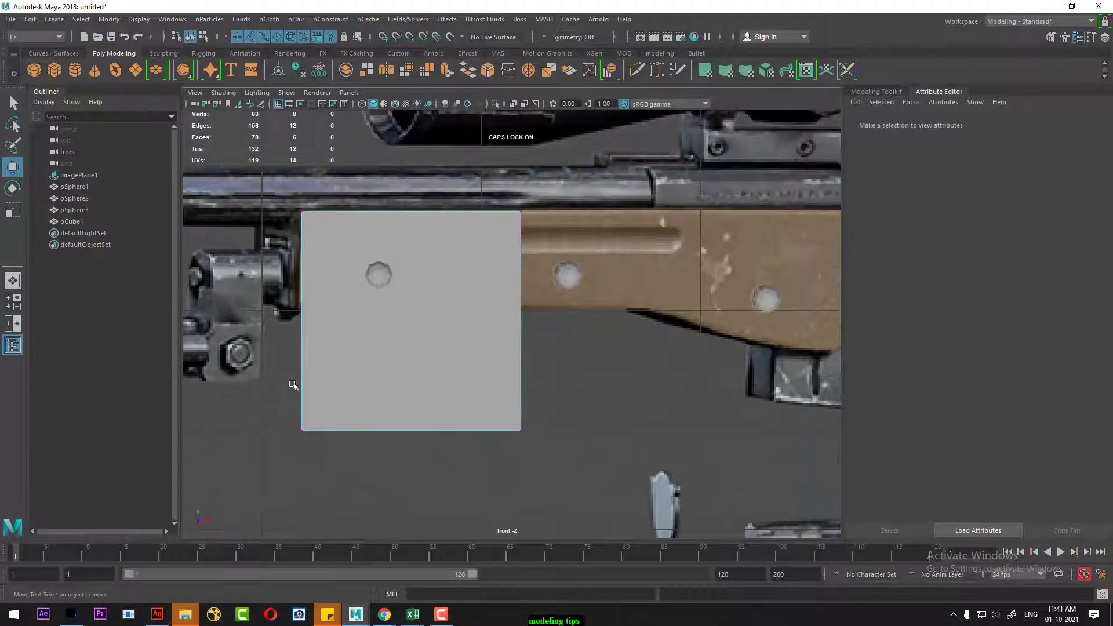
In wireframe, drag the cube's bottom and right vertices to match the stock outline
{"action": "left_click_drag", "start_coordinate": [293, 385], "coordinate": [558, 468]}
{"action": "key", "text": "4"}
{"action": "left_click_drag", "start_coordinate": [411, 383], "coordinate": [411, 259]}
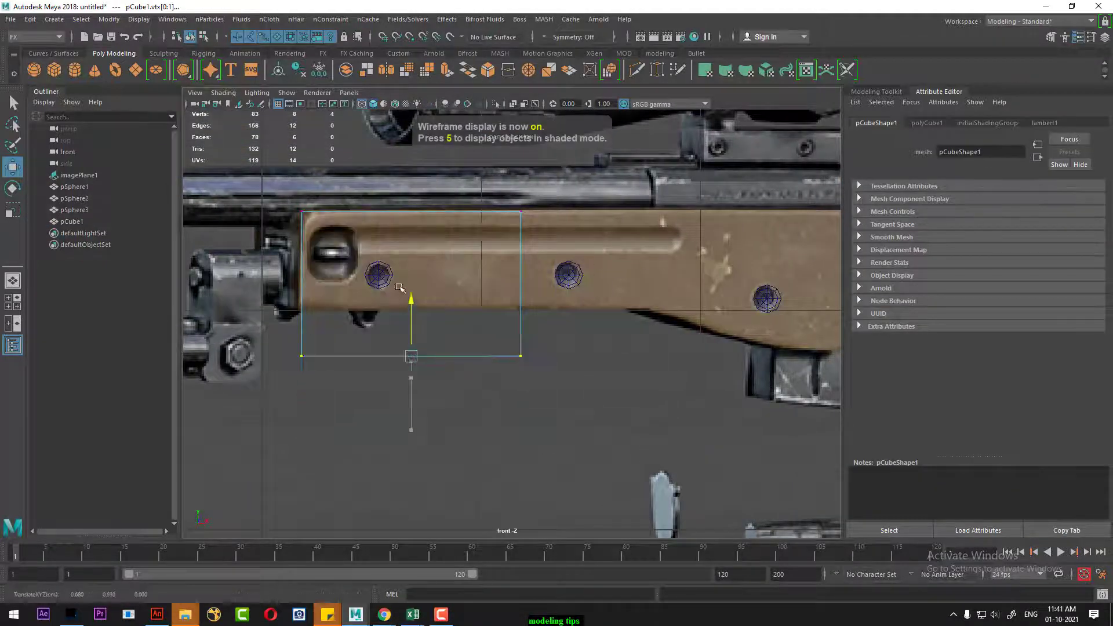
{"action": "middle_click_drag", "start_coordinate": [591, 322], "coordinate": [489, 402], "text": "alt"}
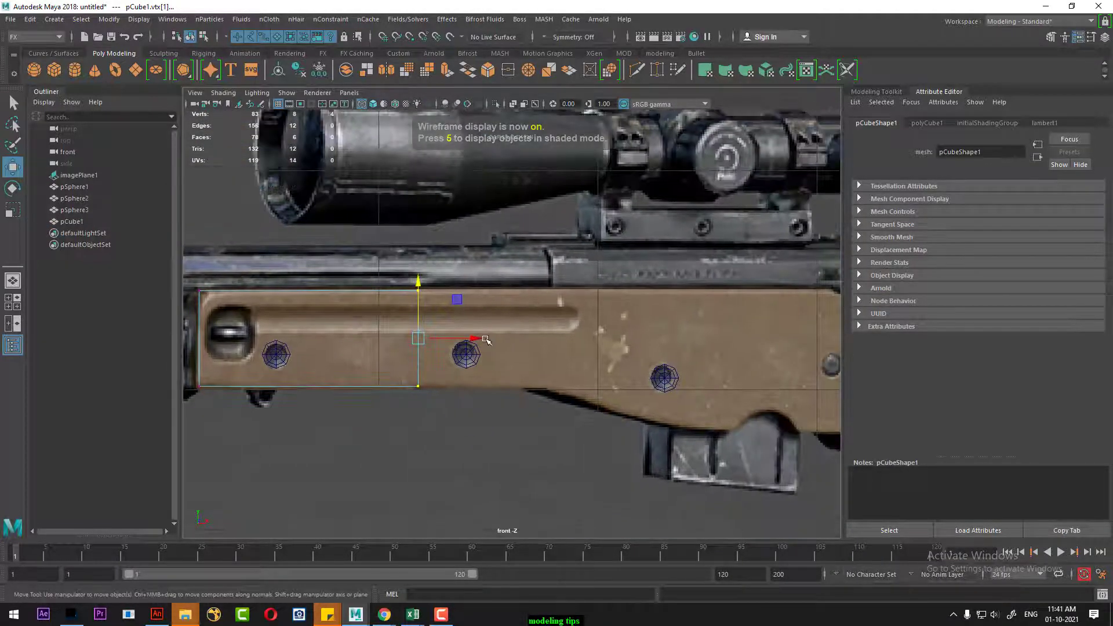
{"action": "left_click_drag", "start_coordinate": [432, 273], "coordinate": [406, 400]}
{"action": "mouse_move", "coordinate": [468, 339]}
{"action": "left_mouse_down"}
{"action": "mouse_move", "coordinate": [640, 340]}
{"action": "mouse_move", "coordinate": [632, 340]}
{"action": "left_mouse_up"}
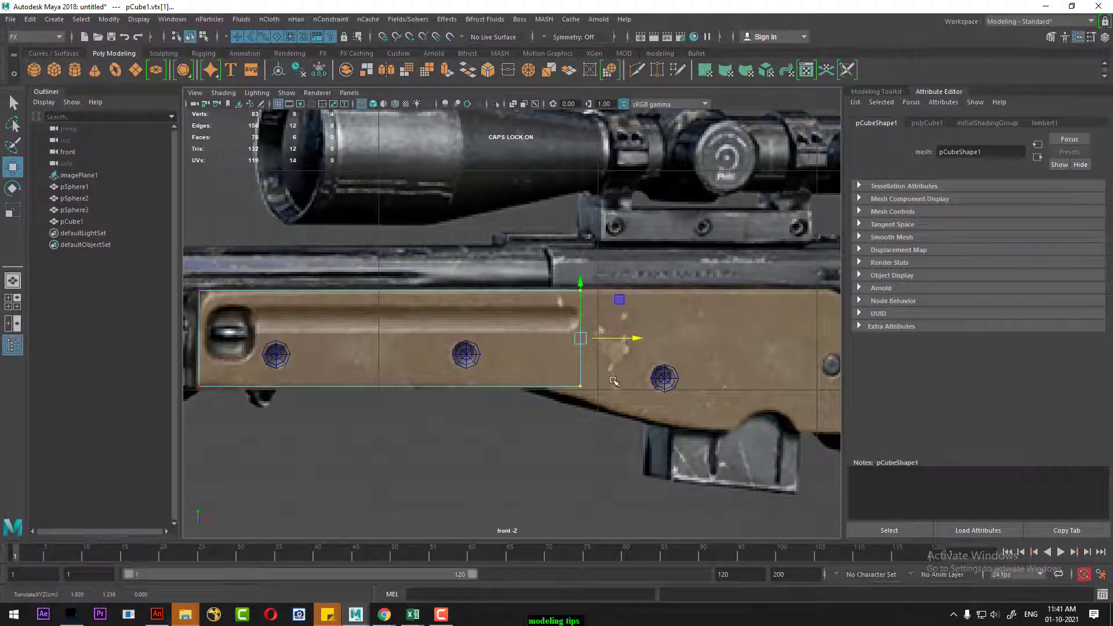
{"action": "left_click_drag", "start_coordinate": [630, 337], "coordinate": [619, 337]}
Select the pCube1 panel from among the overlapping image plane and bolt cap
{"action": "scroll", "coordinate": [614, 339], "scroll_direction": "up", "scroll_amount": 2}
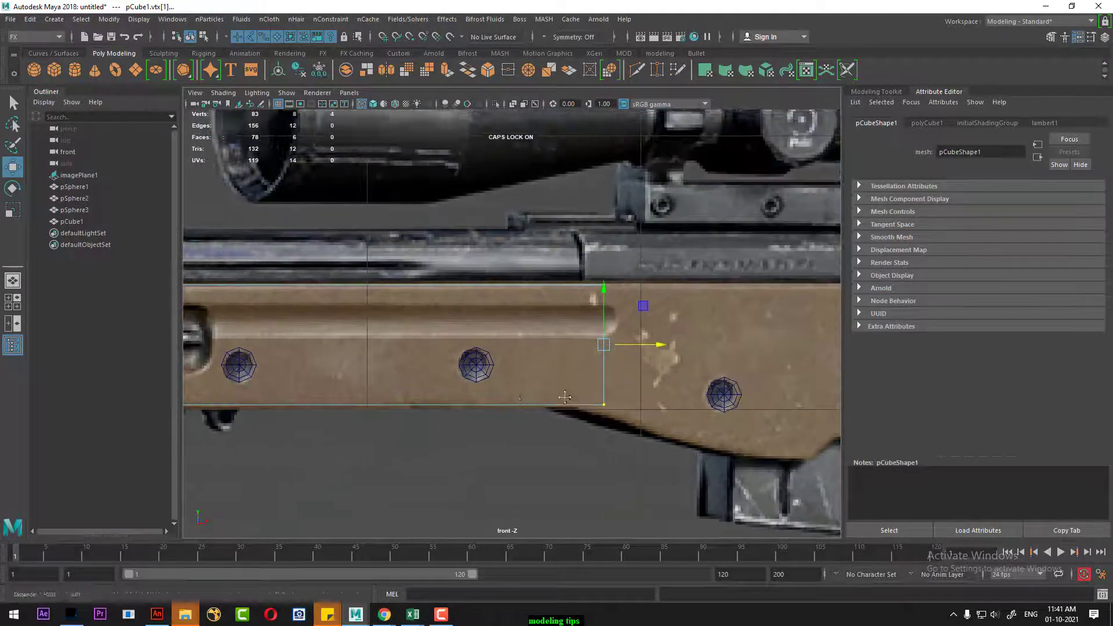
{"action": "right_click", "coordinate": [587, 329]}
{"action": "right_click", "coordinate": [587, 329]}
{"action": "left_click", "coordinate": [609, 348]}
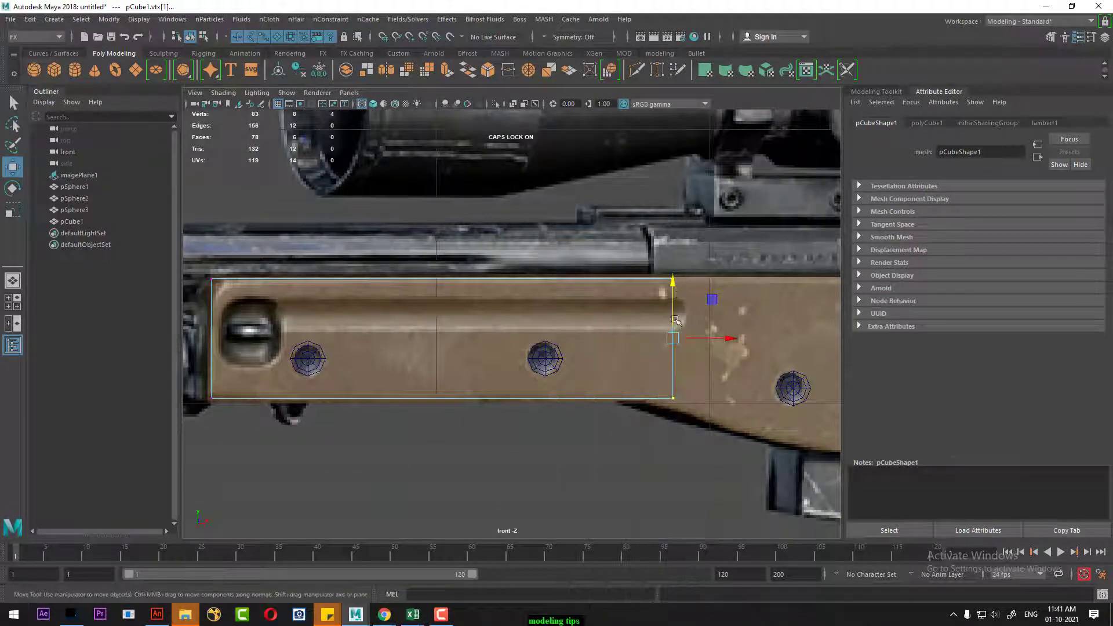
{"action": "left_click", "coordinate": [551, 355]}
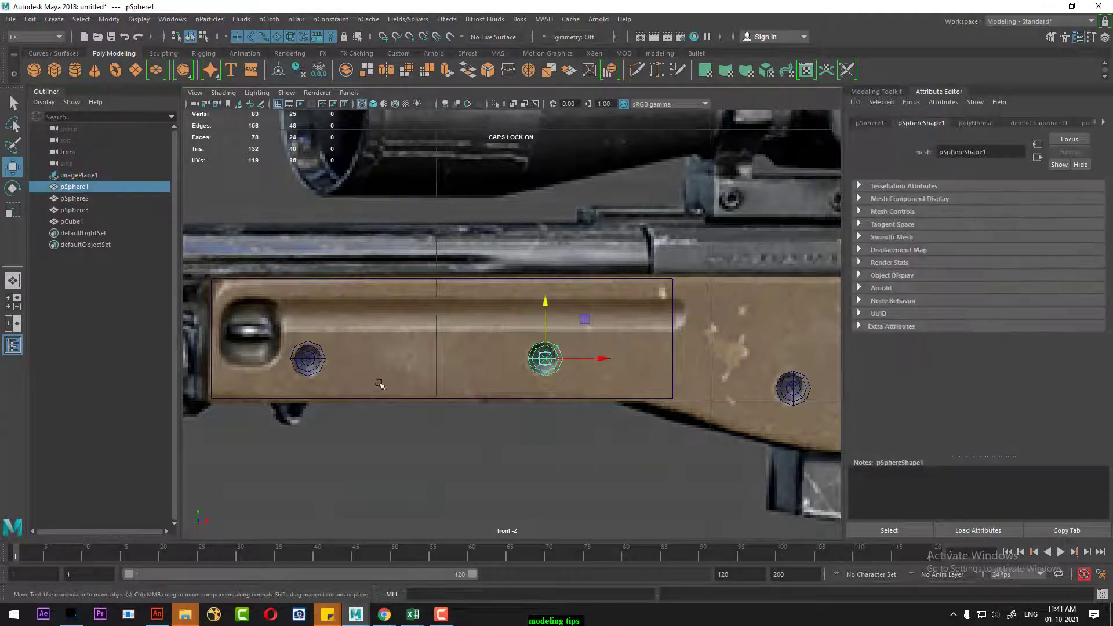
{"action": "left_click", "coordinate": [619, 286]}
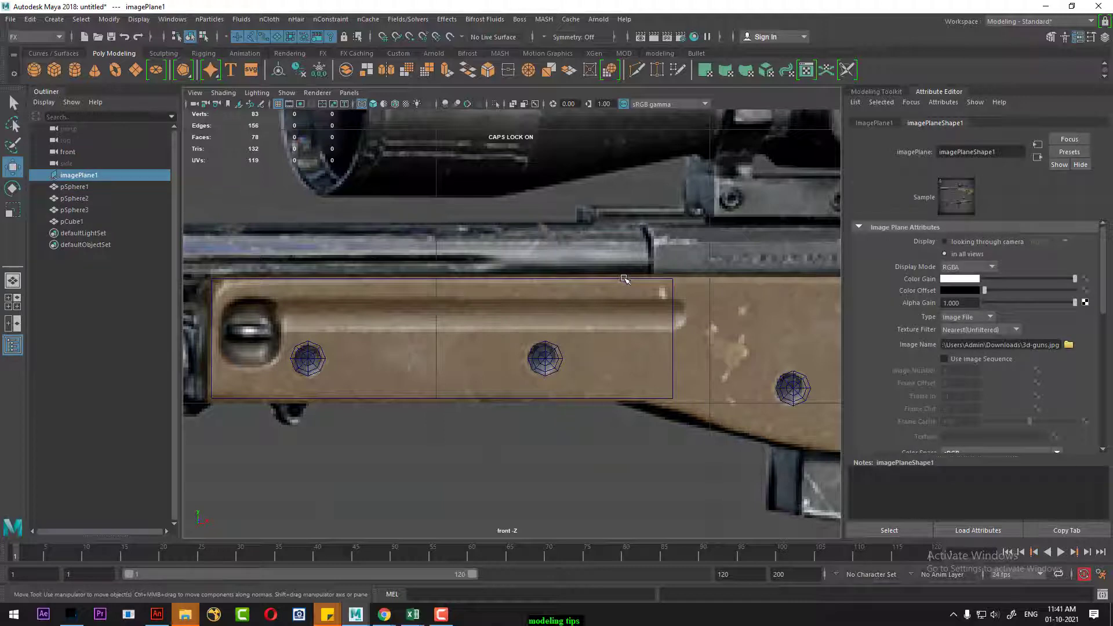
{"action": "left_click", "coordinate": [623, 282]}
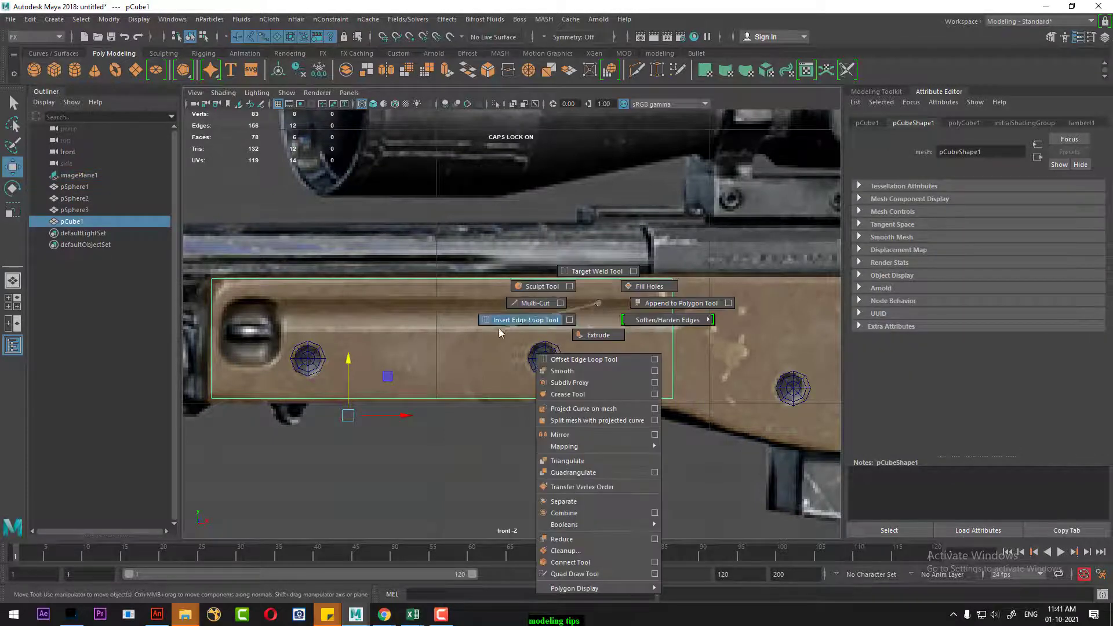
{"action": "right_click_drag", "start_coordinate": [598, 303], "coordinate": [534, 318], "text": "shift"}
{"action": "left_click", "coordinate": [554, 284]}
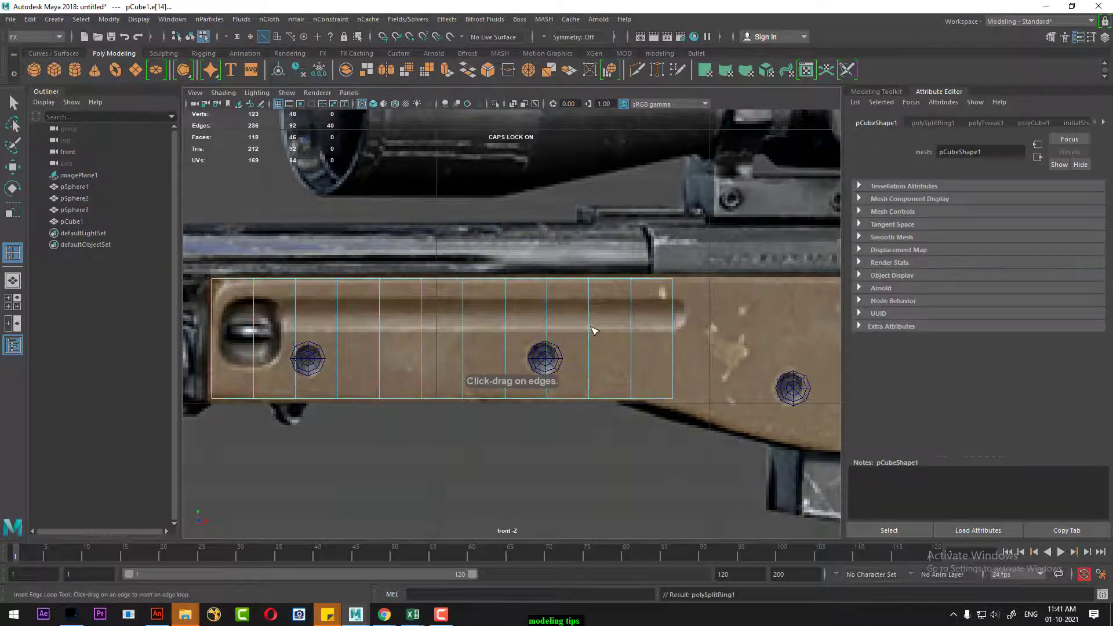
{"action": "mouse_move", "coordinate": [509, 284]}
{"action": "right_mouse_down"}
{"action": "mouse_move", "coordinate": [556, 278]}
{"action": "mouse_move", "coordinate": [664, 303]}
{"action": "mouse_move", "coordinate": [602, 431]}
{"action": "right_mouse_up"}
{"action": "left_click", "coordinate": [665, 302]}
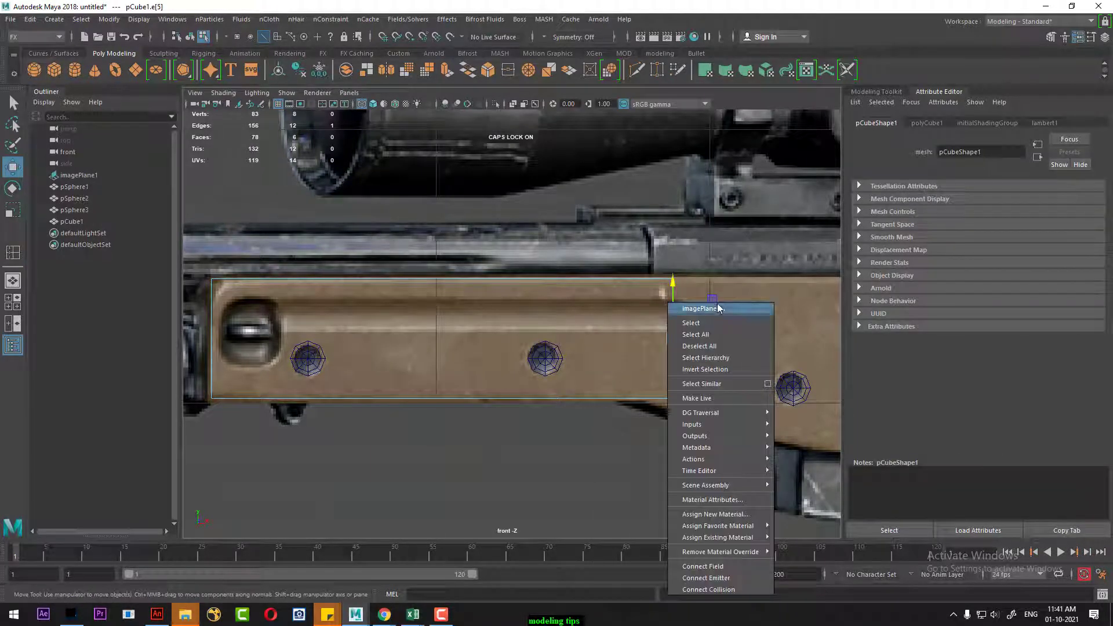
{"action": "scroll", "coordinate": [602, 432], "scroll_direction": "down", "scroll_amount": 5}
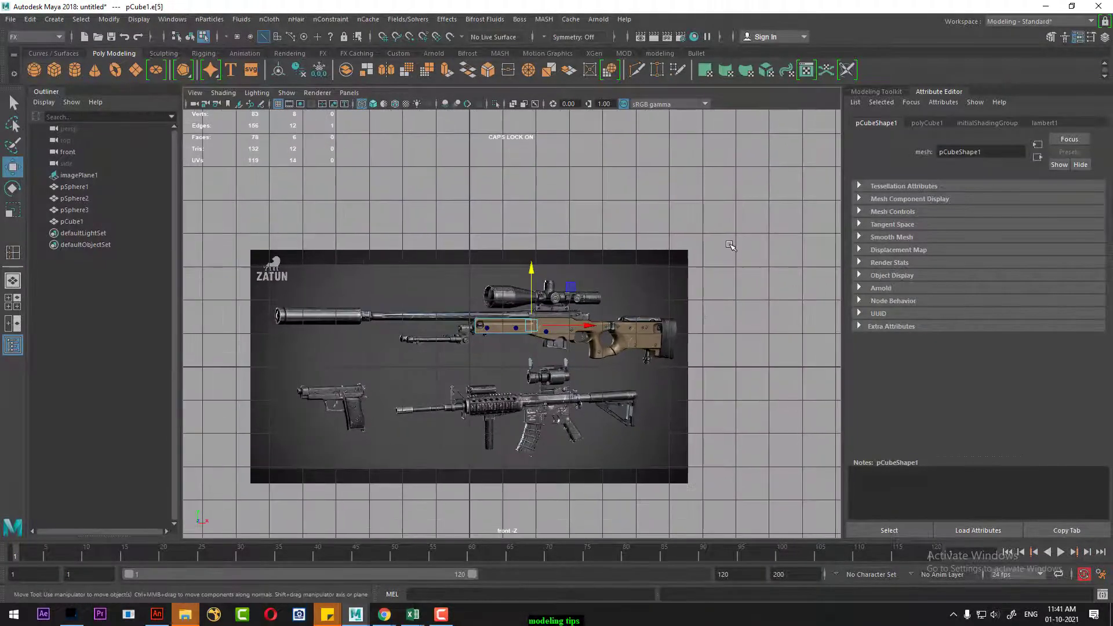
{"action": "key", "text": "F8"}
{"action": "left_click", "coordinate": [517, 217]}
{"action": "scroll", "coordinate": [517, 216], "scroll_direction": "up", "scroll_amount": 3}
{"action": "scroll", "coordinate": [595, 353], "scroll_direction": "up", "scroll_amount": 3}
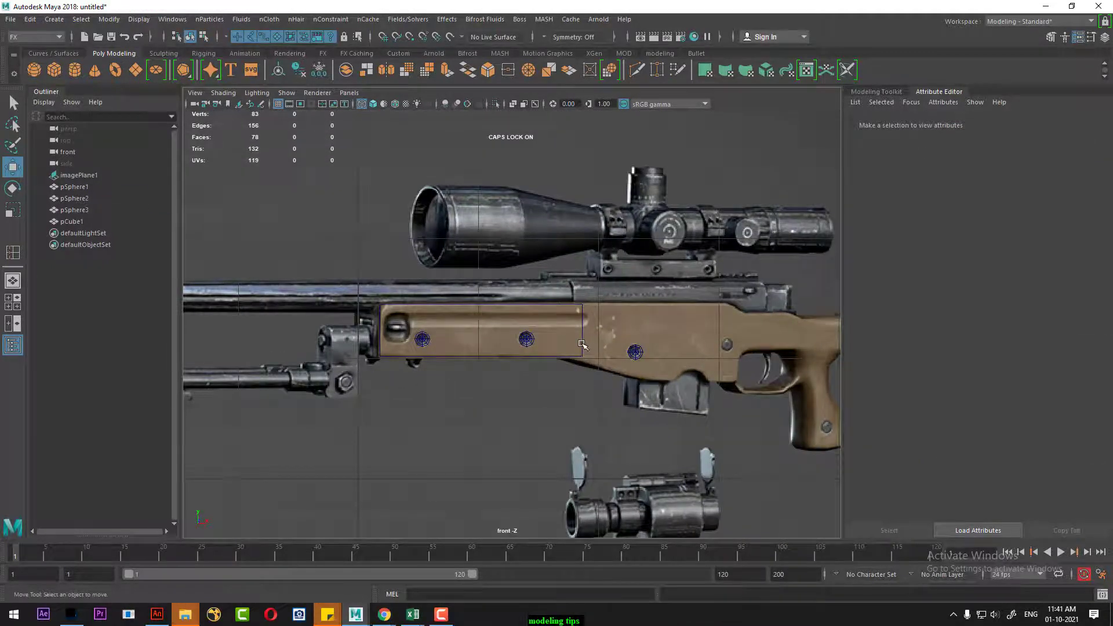
{"action": "left_click", "coordinate": [582, 344]}
{"action": "scroll", "coordinate": [586, 344], "scroll_direction": "up", "scroll_amount": 2}
{"action": "scroll", "coordinate": [602, 346], "scroll_direction": "up", "scroll_amount": 1}
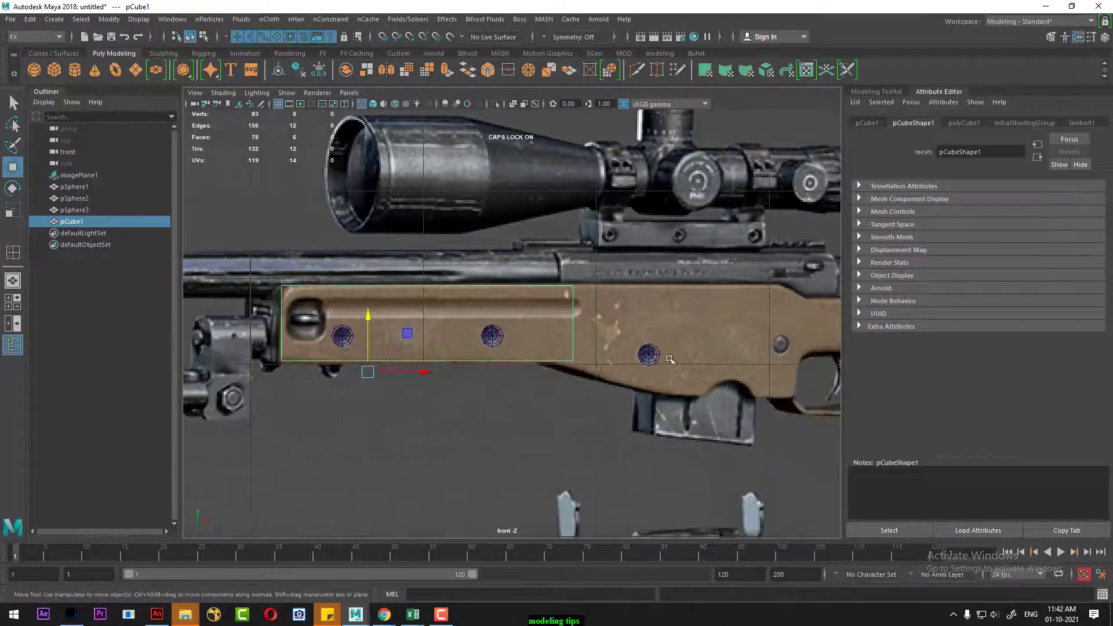
Start the Insert Edge Loop Tool set to relative distance from edge
{"action": "right_click_drag", "start_coordinate": [551, 315], "coordinate": [528, 351], "text": "shift"}
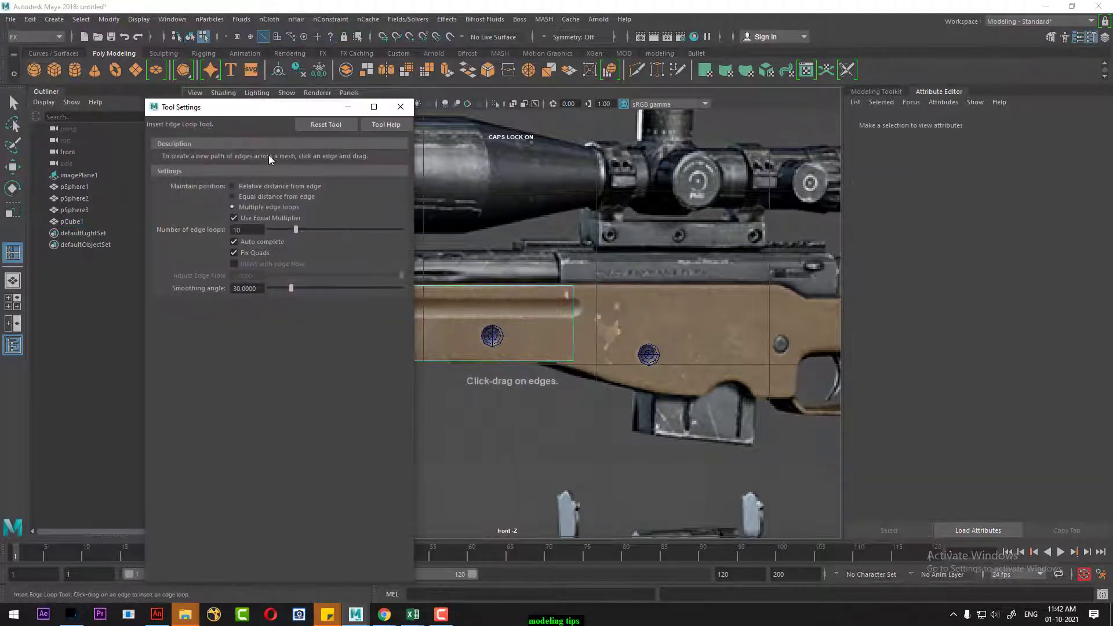
{"action": "left_click_drag", "start_coordinate": [274, 111], "coordinate": [760, 111]}
{"action": "scroll", "coordinate": [467, 442], "scroll_direction": "up", "scroll_amount": 2}
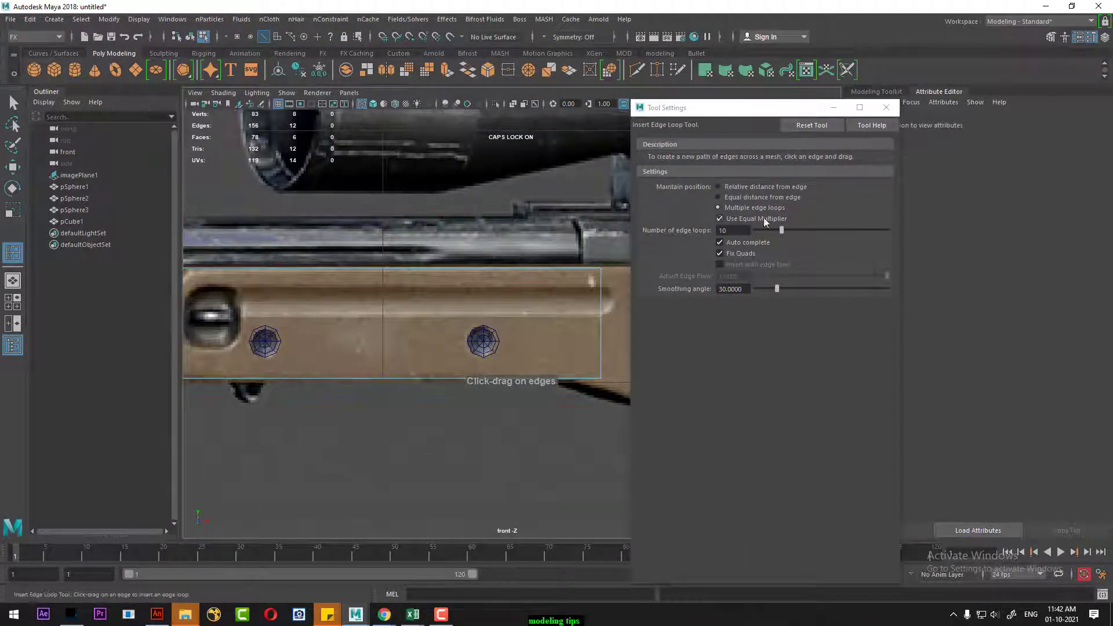
{"action": "left_click", "coordinate": [719, 187]}
{"action": "scroll", "coordinate": [470, 371], "scroll_direction": "up", "scroll_amount": 2}
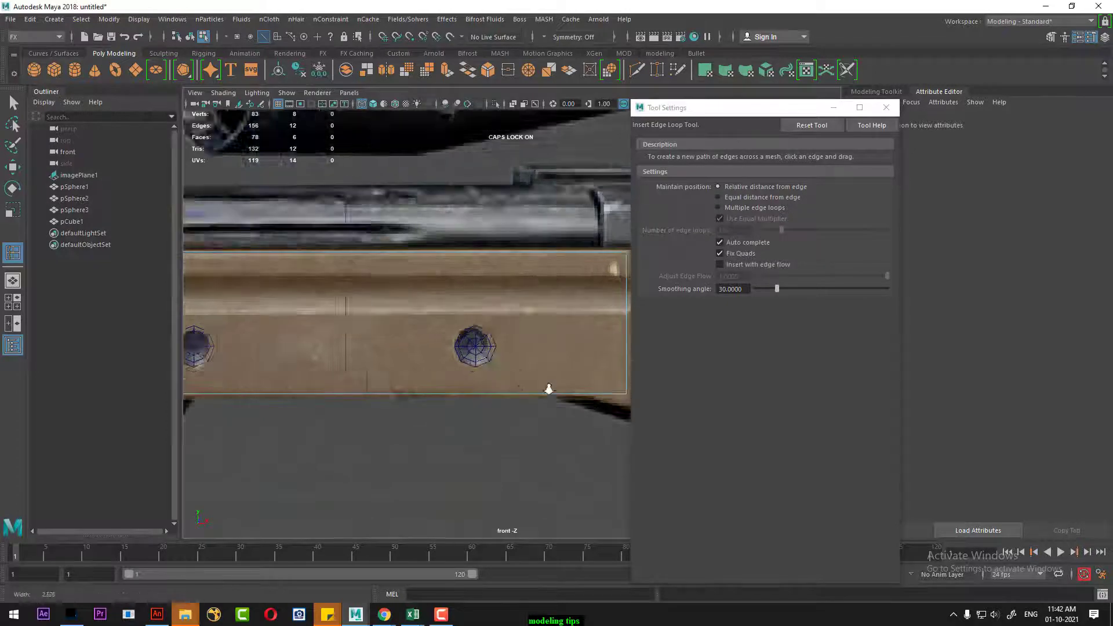
{"action": "scroll", "coordinate": [471, 395], "scroll_direction": "up", "scroll_amount": 2}
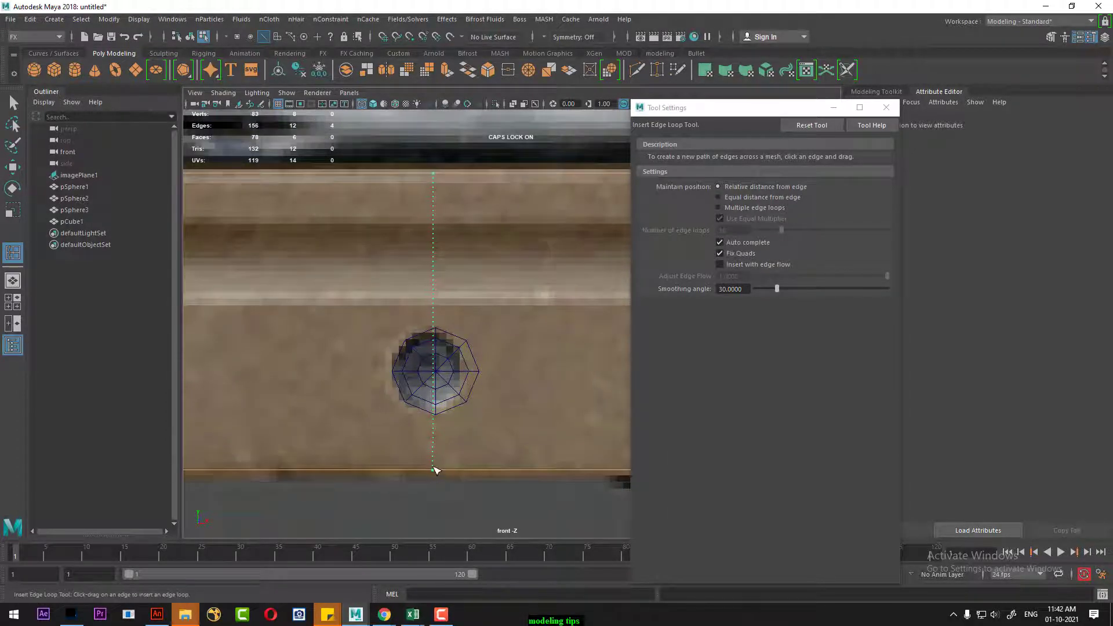
Insert loops through the middle hole, the disc's centre, and above, right, left and below it
{"action": "left_click", "coordinate": [435, 469]}
{"action": "middle_click_drag", "start_coordinate": [529, 348], "coordinate": [510, 380], "text": "alt"}
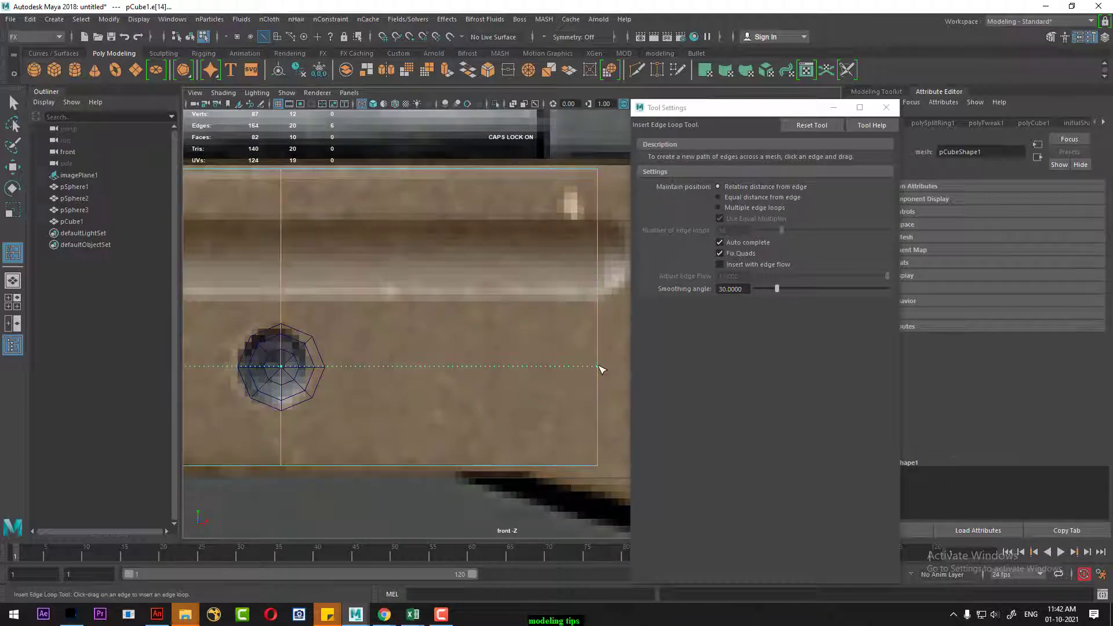
{"action": "left_click", "coordinate": [599, 366]}
{"action": "left_click", "coordinate": [600, 318]}
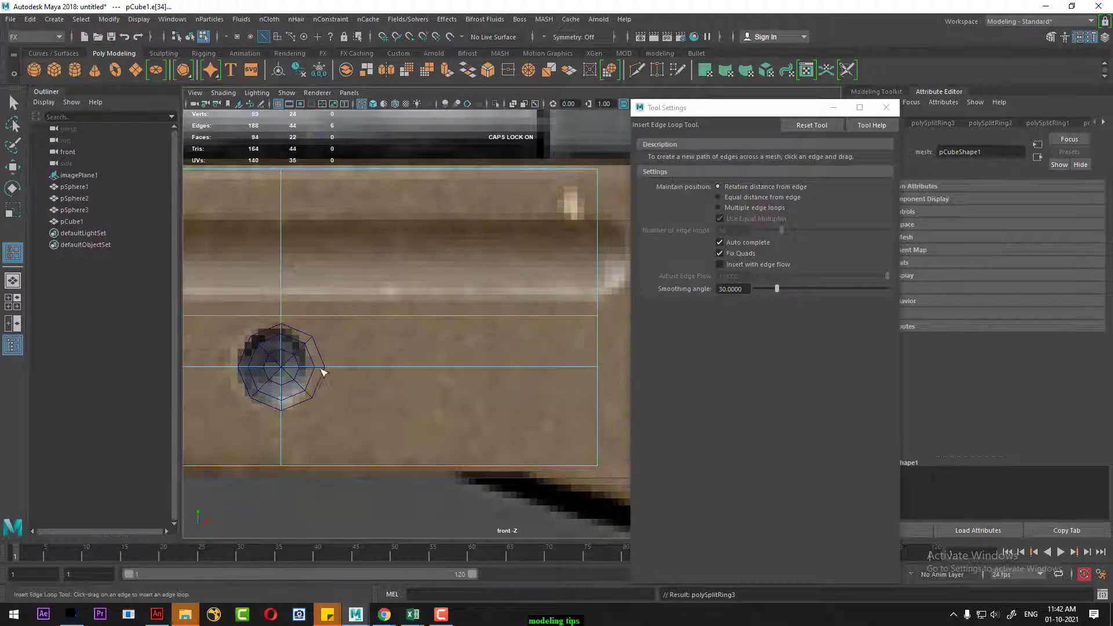
{"action": "left_click", "coordinate": [325, 368]}
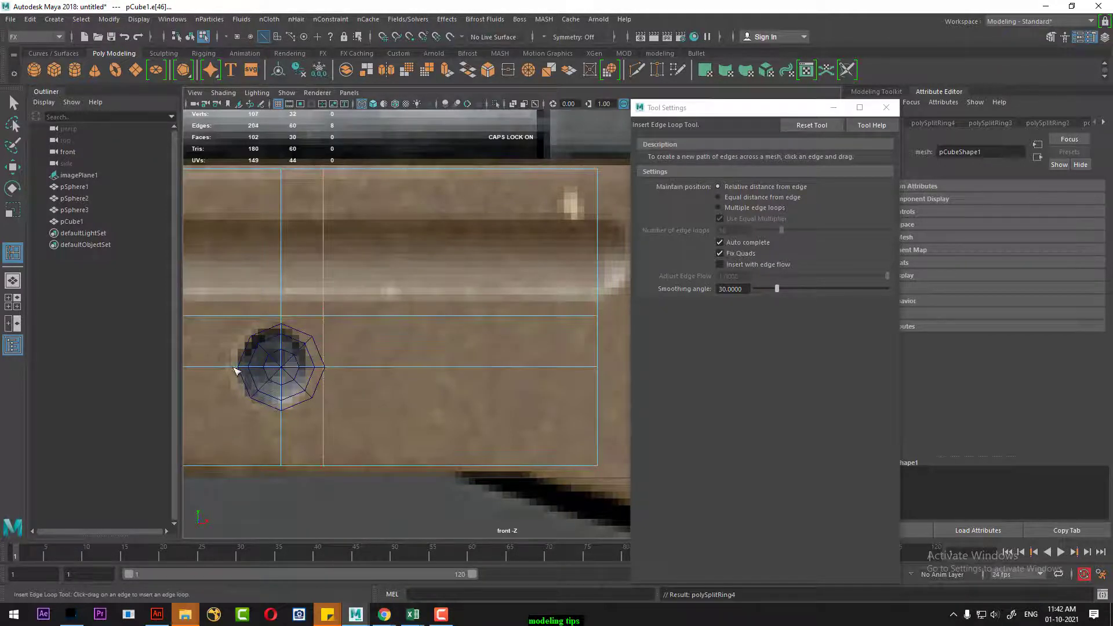
{"action": "left_click", "coordinate": [240, 370]}
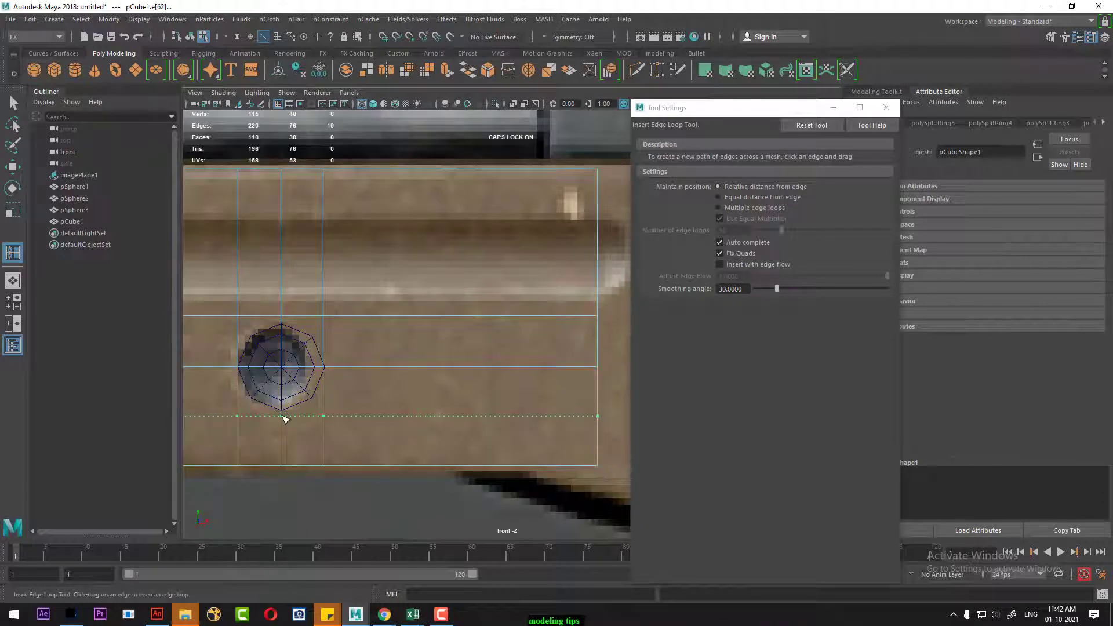
{"action": "left_click", "coordinate": [283, 415]}
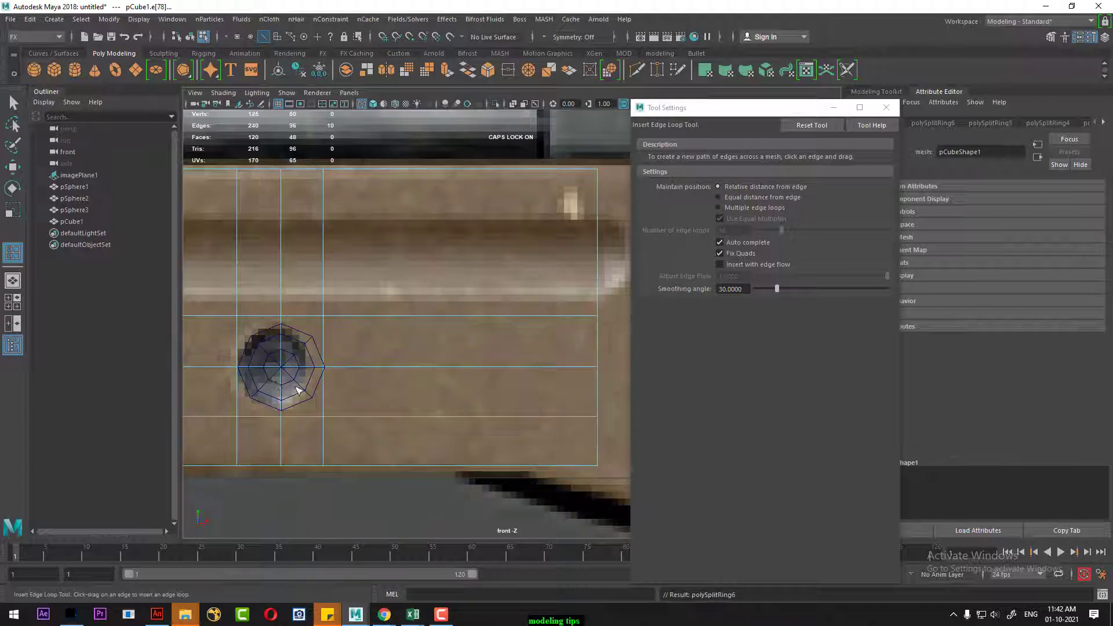
Select the vertex at the disc's centre and delete the four faces around it
{"action": "key", "text": "w"}
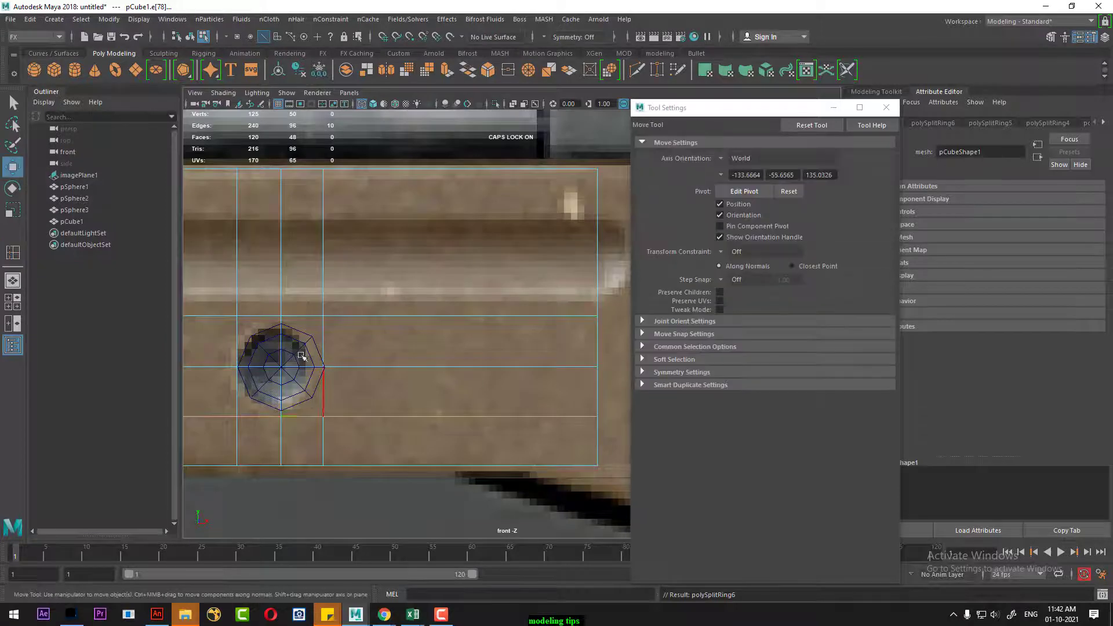
{"action": "scroll", "coordinate": [522, 316], "scroll_direction": "up", "scroll_amount": 1}
{"action": "mouse_move", "coordinate": [373, 272]}
{"action": "right_mouse_down"}
{"action": "mouse_move", "coordinate": [329, 314]}
{"action": "mouse_move", "coordinate": [279, 259]}
{"action": "right_mouse_up"}
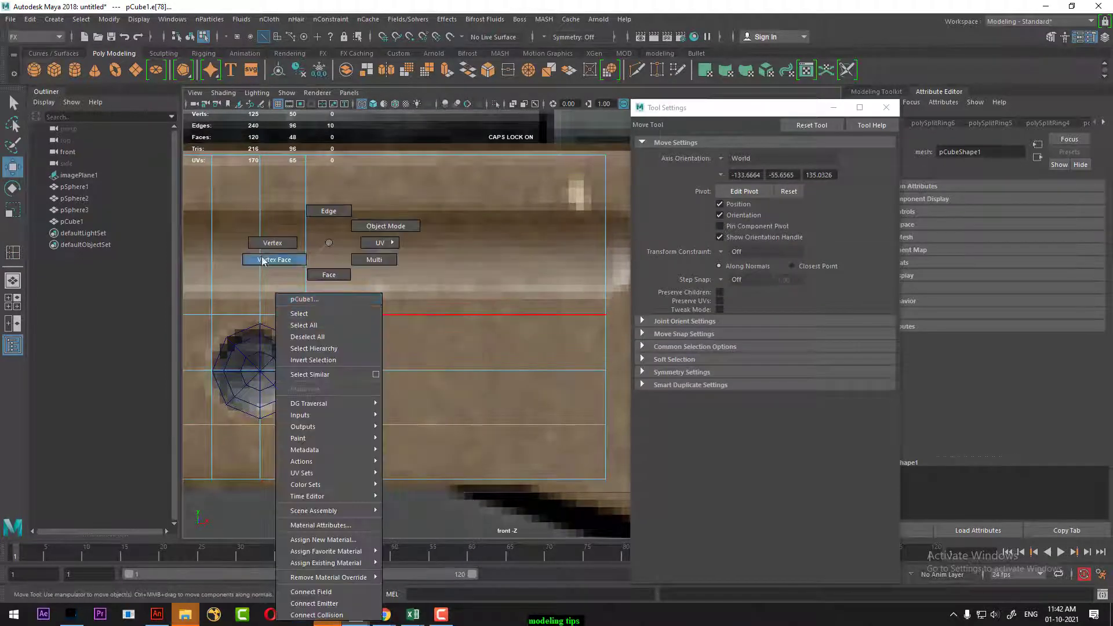
{"action": "left_click", "coordinate": [262, 369]}
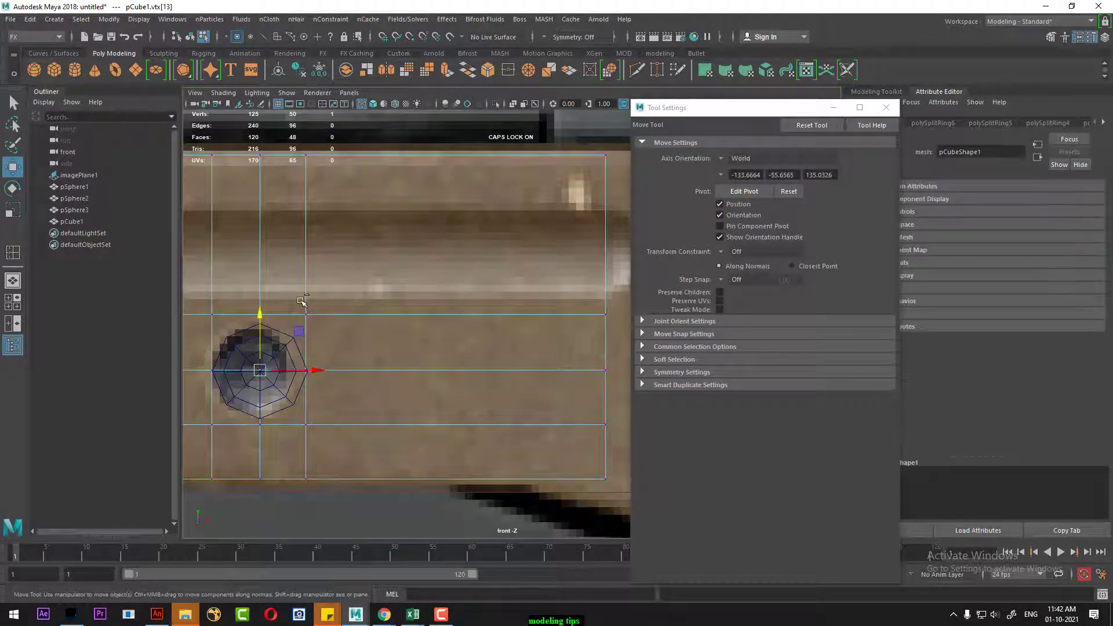
{"action": "right_click_drag", "start_coordinate": [301, 301], "coordinate": [313, 347]}
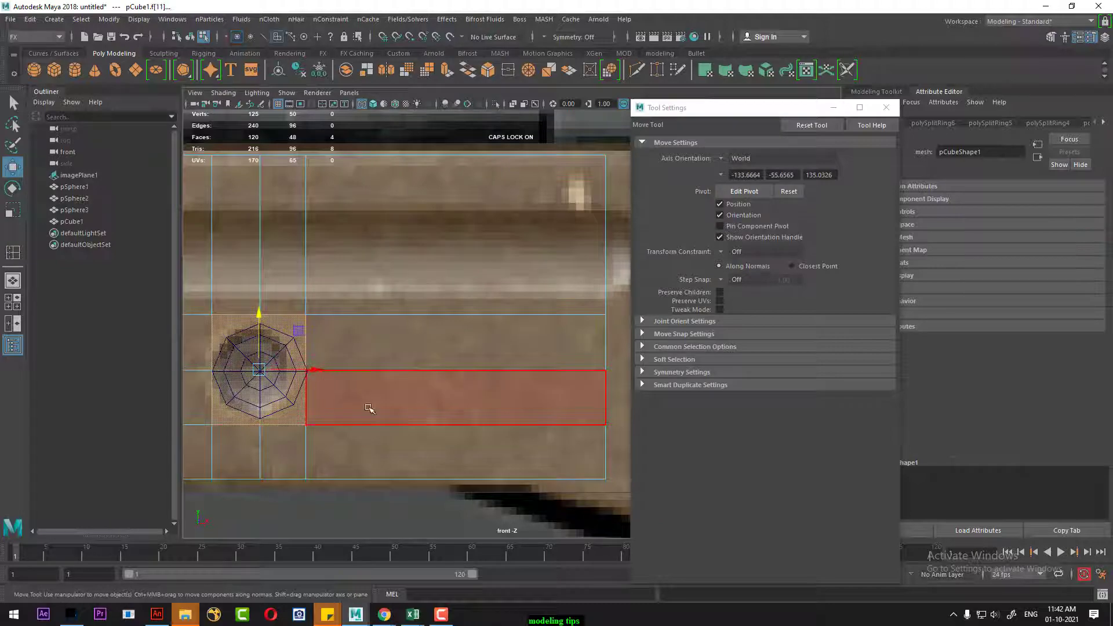
{"action": "key", "text": "Delete"}
Switch to the perspective view and return the panel to object selection mode
{"action": "right_click_drag", "start_coordinate": [372, 404], "coordinate": [378, 363]}
{"action": "left_click", "coordinate": [378, 363]}
{"action": "key", "text": "space"}
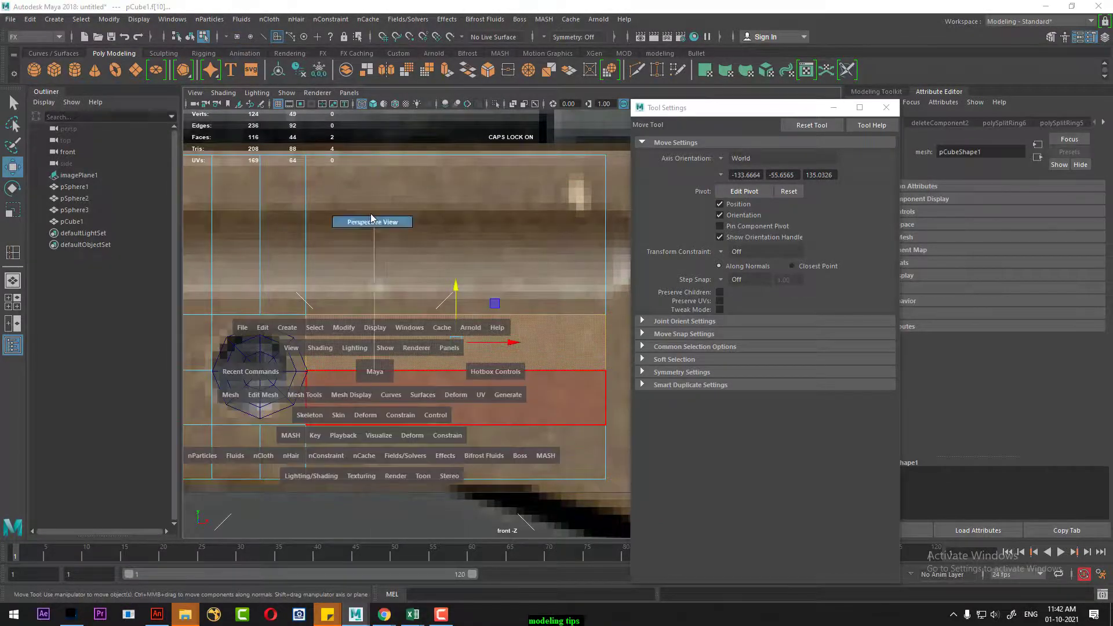
{"action": "left_click", "coordinate": [371, 221]}
{"action": "scroll", "coordinate": [410, 399], "scroll_direction": "up", "scroll_amount": 3}
{"action": "scroll", "coordinate": [410, 398], "scroll_direction": "up", "scroll_amount": 3}
{"action": "scroll", "coordinate": [410, 399], "scroll_direction": "up", "scroll_amount": 3}
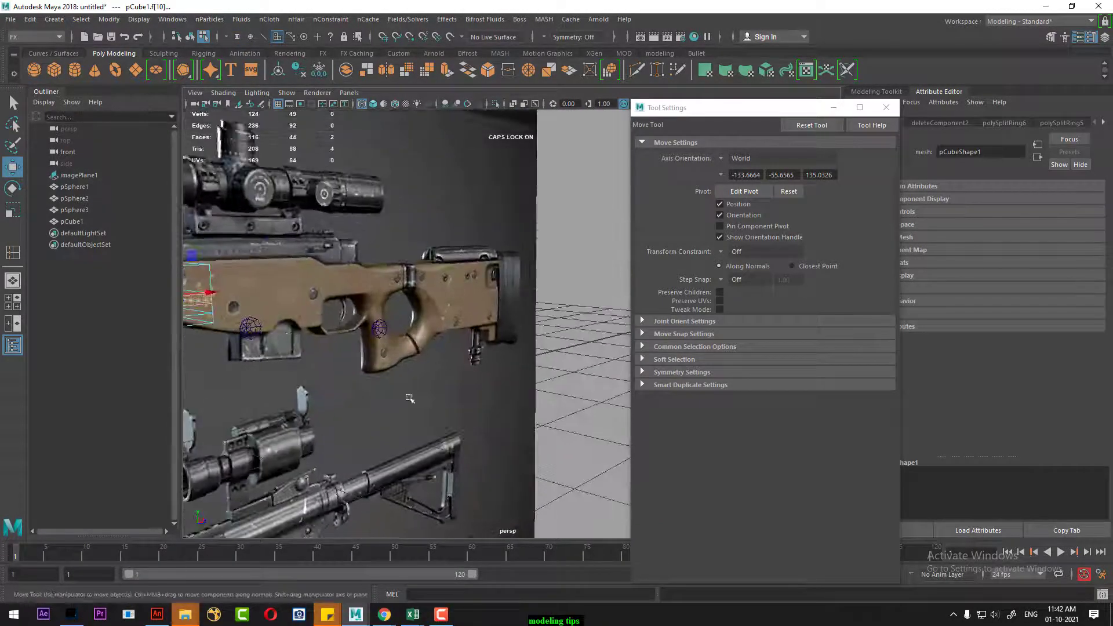
{"action": "right_click", "coordinate": [272, 331]}
{"action": "scroll", "coordinate": [406, 347], "scroll_direction": "down", "scroll_amount": 5}
{"action": "right_click_drag", "start_coordinate": [563, 242], "coordinate": [624, 182]}
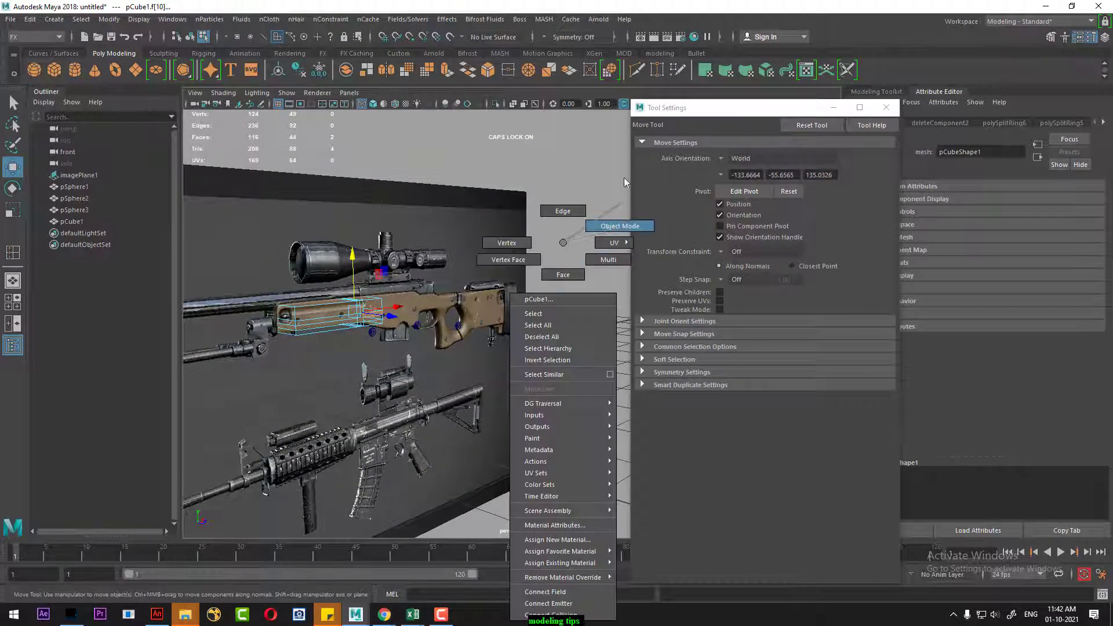
Put the rifle reference image on new display layer layer1 set to Reference
{"action": "left_click", "coordinate": [510, 220]}
{"action": "left_click", "coordinate": [1104, 38]}
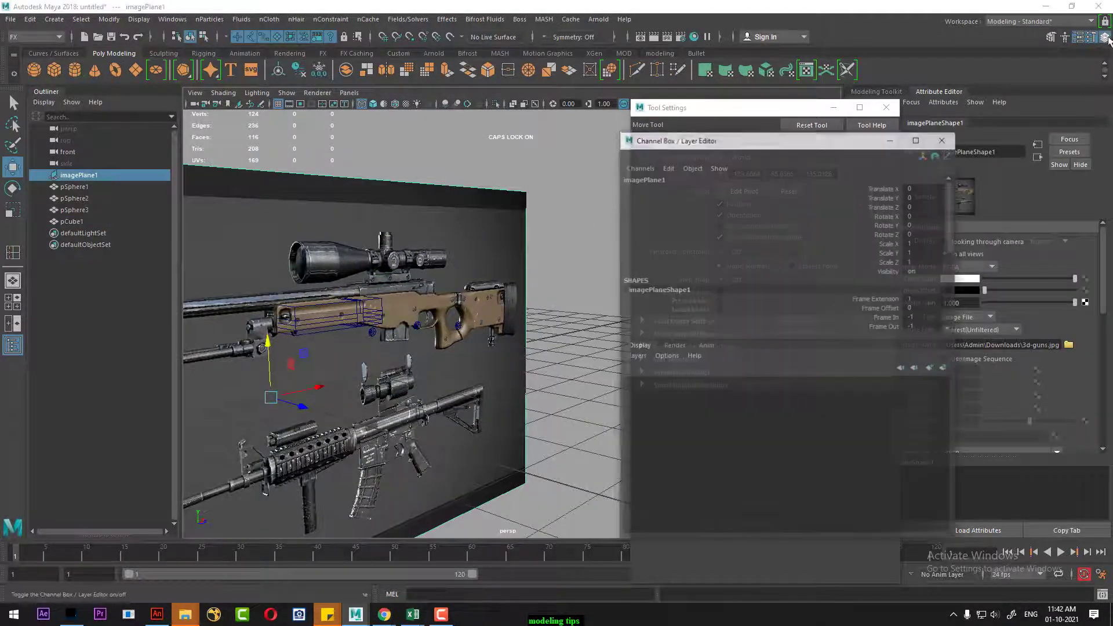
{"action": "left_click", "coordinate": [938, 371]}
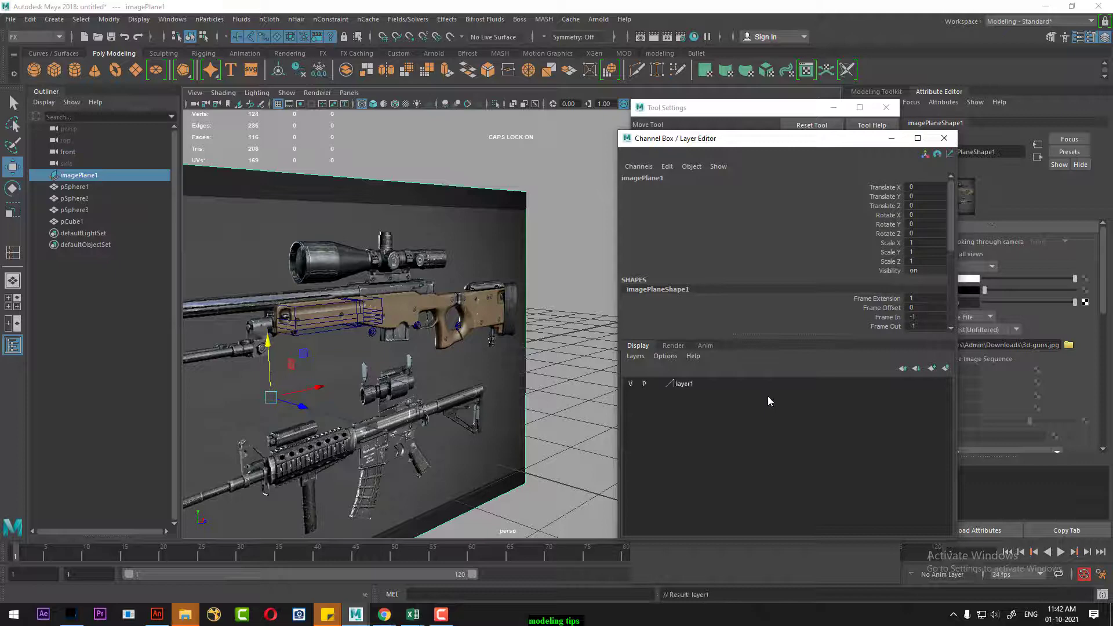
{"action": "left_click", "coordinate": [664, 384]}
Select the first disc and the cube panel, then view them from the top
{"action": "left_click_drag", "start_coordinate": [419, 278], "coordinate": [282, 414]}
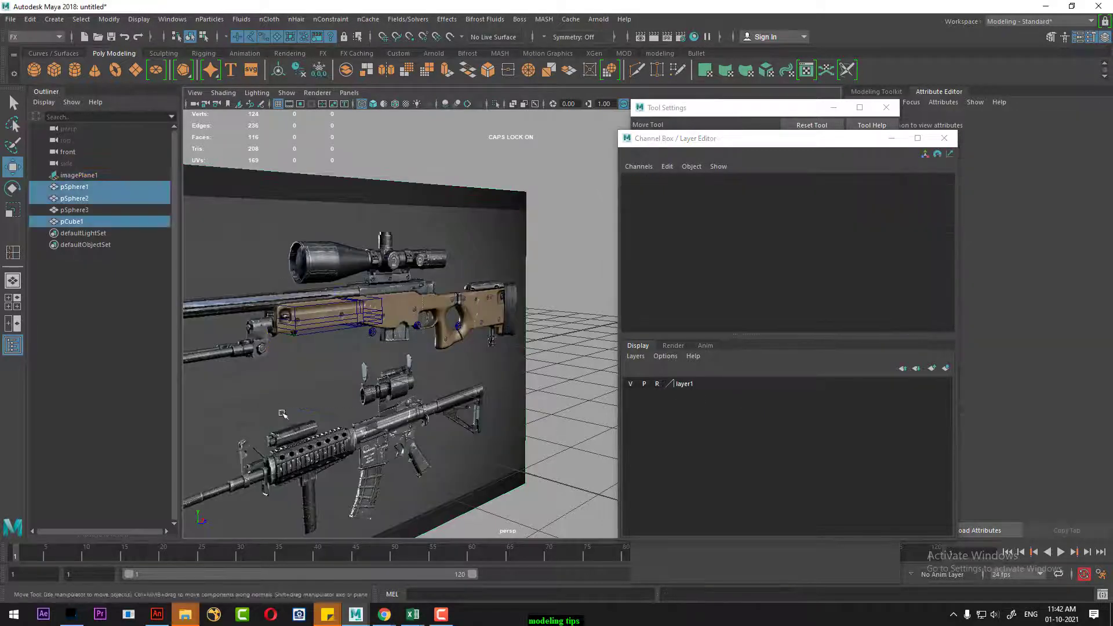
{"action": "right_click_drag", "start_coordinate": [282, 413], "coordinate": [499, 409], "text": "alt"}
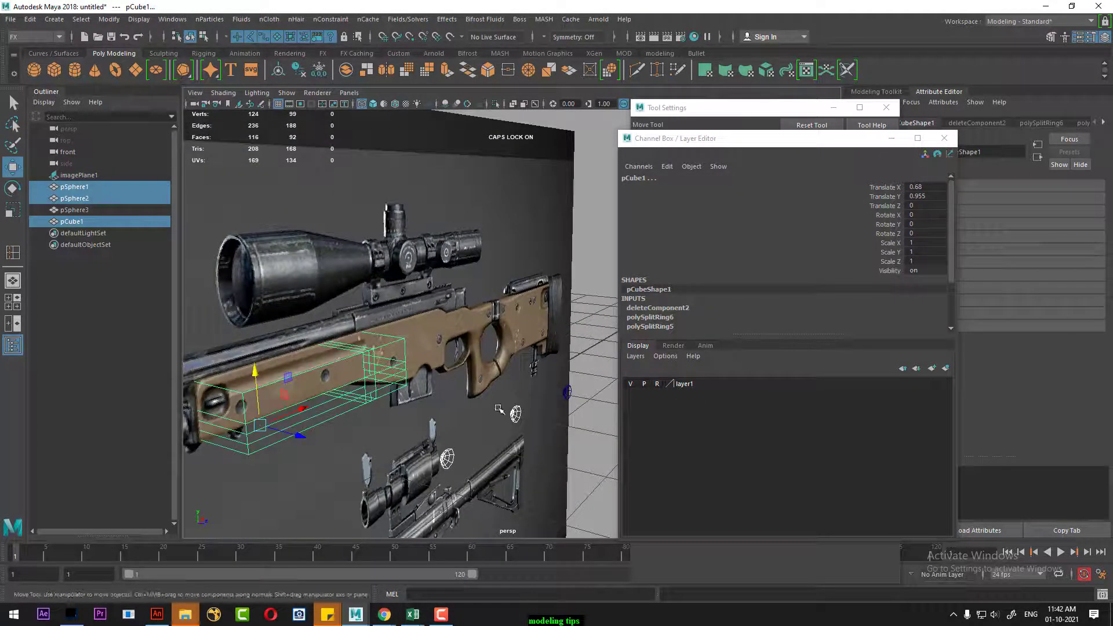
{"action": "left_click", "coordinate": [516, 413]}
{"action": "left_click", "coordinate": [376, 369], "text": "shift"}
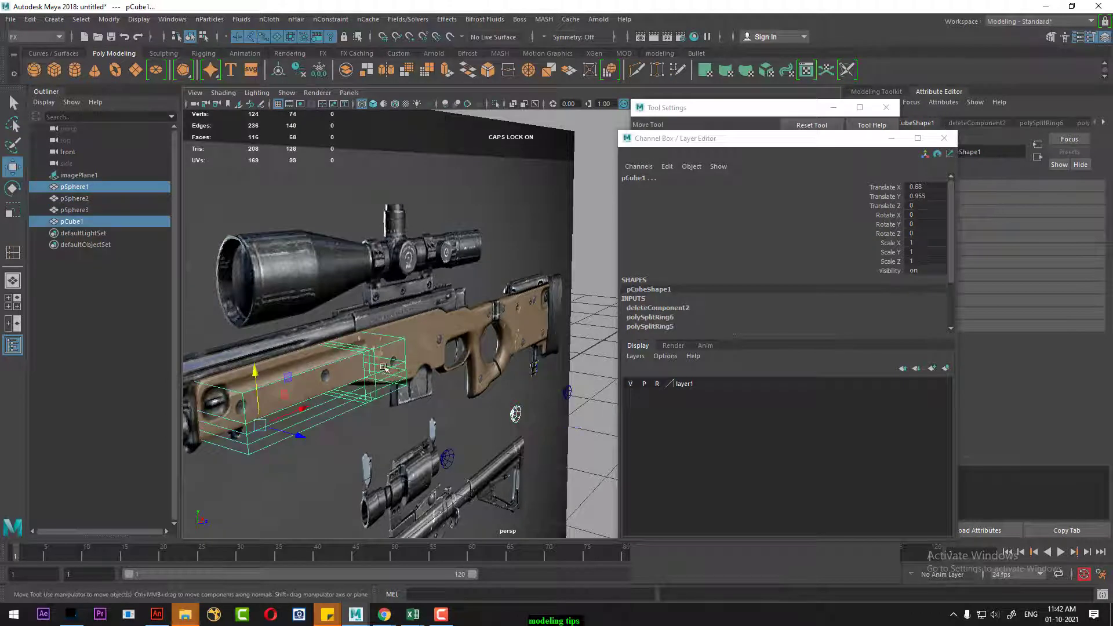
{"action": "key", "text": "space"}
{"action": "left_click_drag", "start_coordinate": [404, 374], "coordinate": [295, 376]}
{"action": "mouse_move", "coordinate": [359, 389]}
{"action": "middle_mouse_down", "text": "alt"}
{"action": "mouse_move", "coordinate": [365, 398]}
{"action": "mouse_move", "coordinate": [346, 417]}
{"action": "middle_mouse_up", "text": "alt"}
{"action": "scroll", "coordinate": [385, 342], "scroll_direction": "down", "scroll_amount": 2}
{"action": "scroll", "coordinate": [477, 460], "scroll_direction": "up", "scroll_amount": 2}
Move the three bolt-hole discs along Z to about 0.526, against the cube panel
{"action": "left_click", "coordinate": [408, 376]}
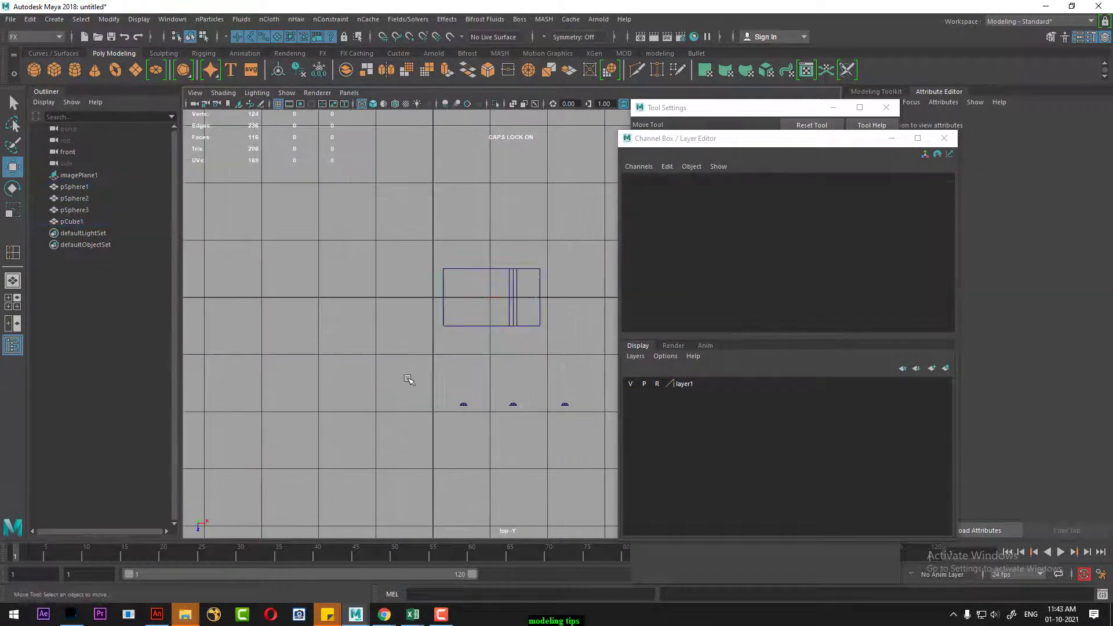
{"action": "left_click_drag", "start_coordinate": [405, 375], "coordinate": [580, 428]}
{"action": "scroll", "coordinate": [493, 435], "scroll_direction": "up", "scroll_amount": 1}
{"action": "mouse_move", "coordinate": [525, 462]}
{"action": "left_mouse_down"}
{"action": "mouse_move", "coordinate": [513, 453]}
{"action": "mouse_move", "coordinate": [510, 395]}
{"action": "left_mouse_up"}
{"action": "scroll", "coordinate": [410, 315], "scroll_direction": "up", "scroll_amount": 2}
{"action": "scroll", "coordinate": [446, 405], "scroll_direction": "up", "scroll_amount": 1}
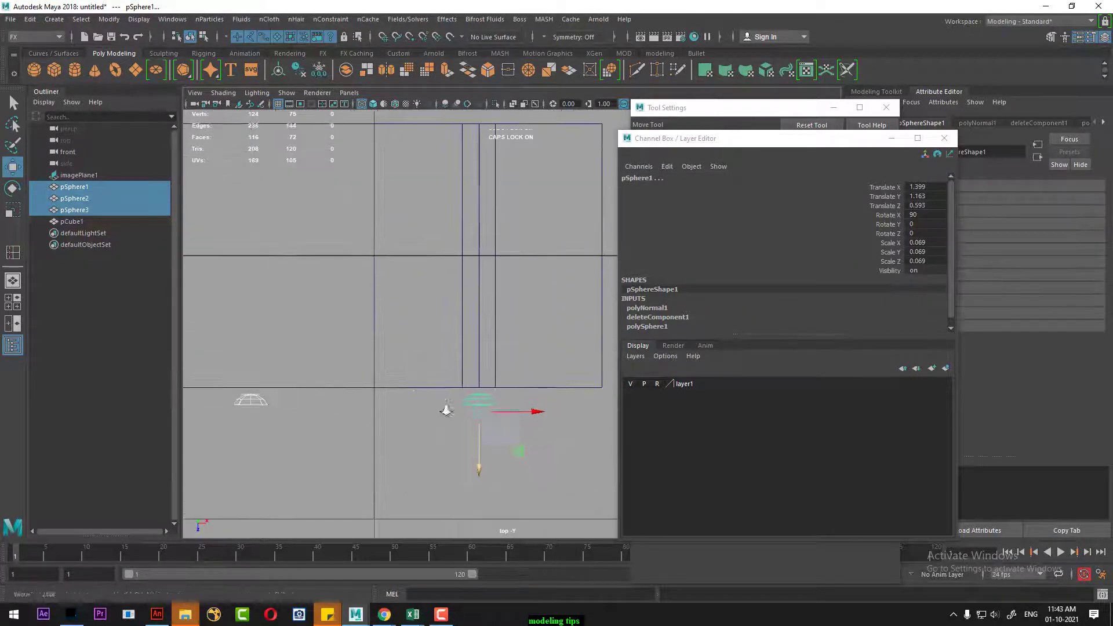
{"action": "scroll", "coordinate": [471, 508], "scroll_direction": "up", "scroll_amount": 2}
{"action": "left_click_drag", "start_coordinate": [471, 509], "coordinate": [465, 488]}
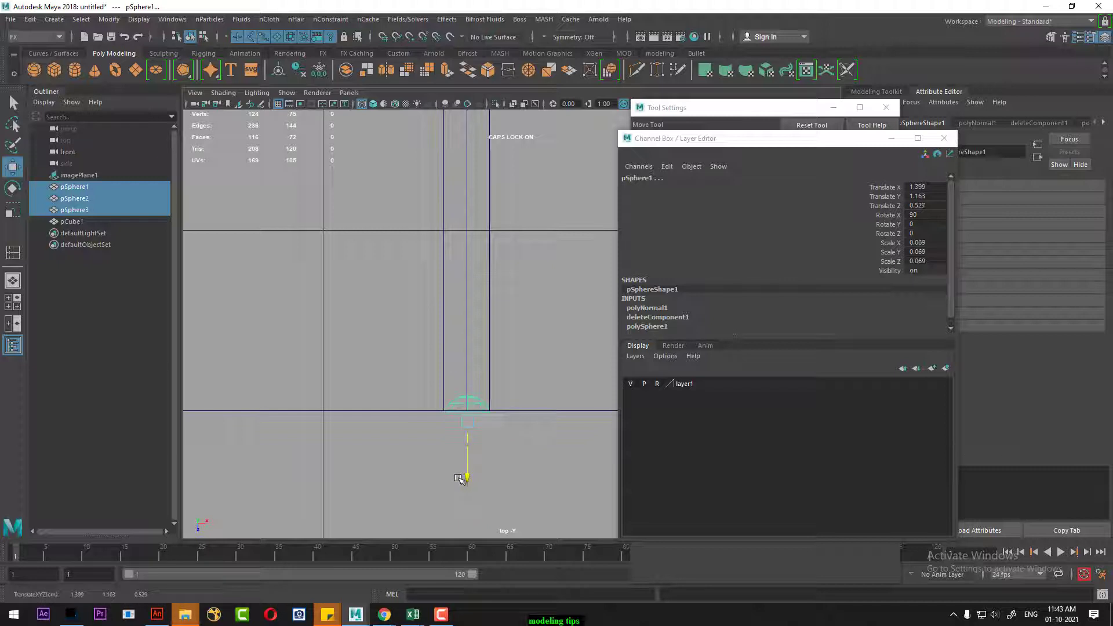
{"action": "scroll", "coordinate": [455, 529], "scroll_direction": "up", "scroll_amount": 1}
{"action": "scroll", "coordinate": [440, 281], "scroll_direction": "up", "scroll_amount": 2}
{"action": "scroll", "coordinate": [377, 464], "scroll_direction": "up", "scroll_amount": 1}
{"action": "scroll", "coordinate": [365, 493], "scroll_direction": "up", "scroll_amount": 1}
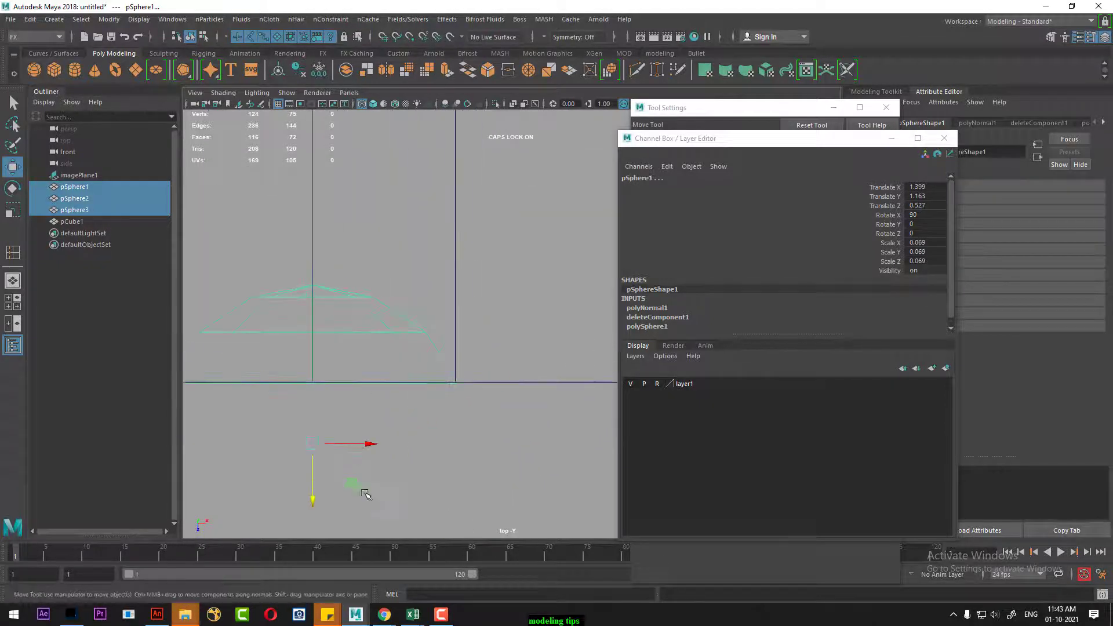
{"action": "left_click_drag", "start_coordinate": [318, 506], "coordinate": [311, 501]}
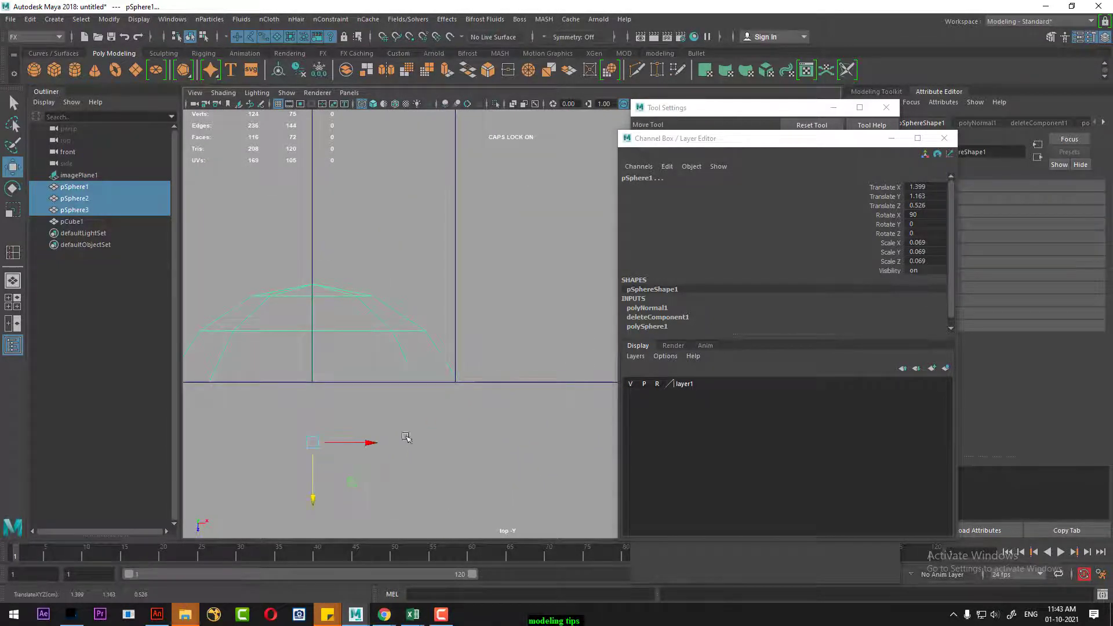
Go to the front view centred on the disc, then put the first disc in edge mode
{"action": "key", "text": "space"}
{"action": "left_click_drag", "start_coordinate": [408, 458], "coordinate": [408, 486]}
{"action": "middle_click_drag", "start_coordinate": [244, 396], "coordinate": [413, 376], "text": "alt"}
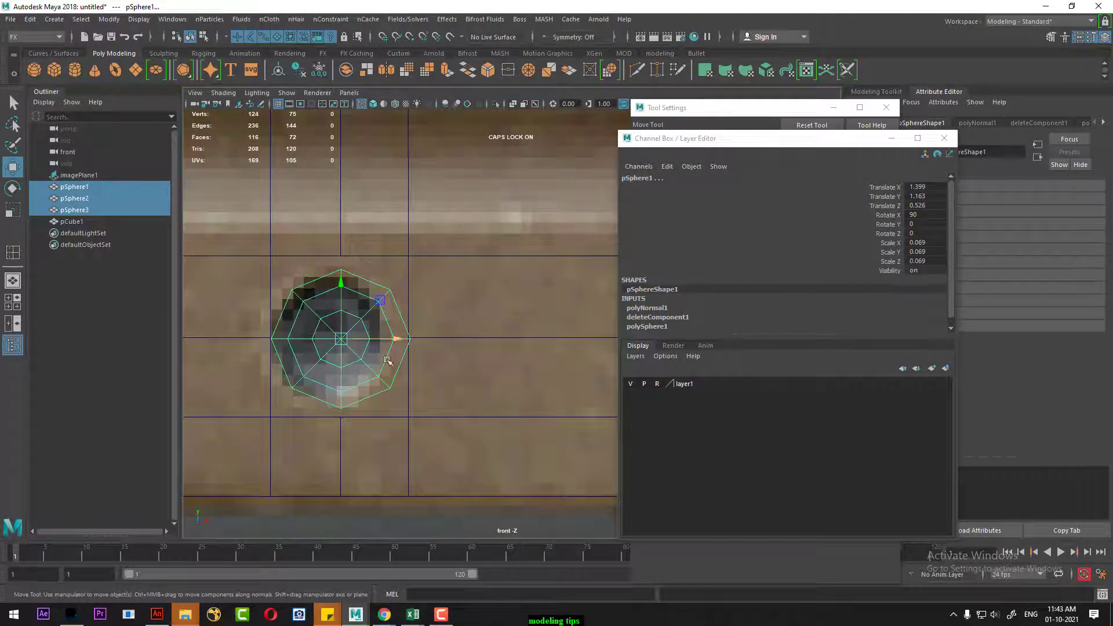
{"action": "scroll", "coordinate": [461, 313], "scroll_direction": "down", "scroll_amount": 4}
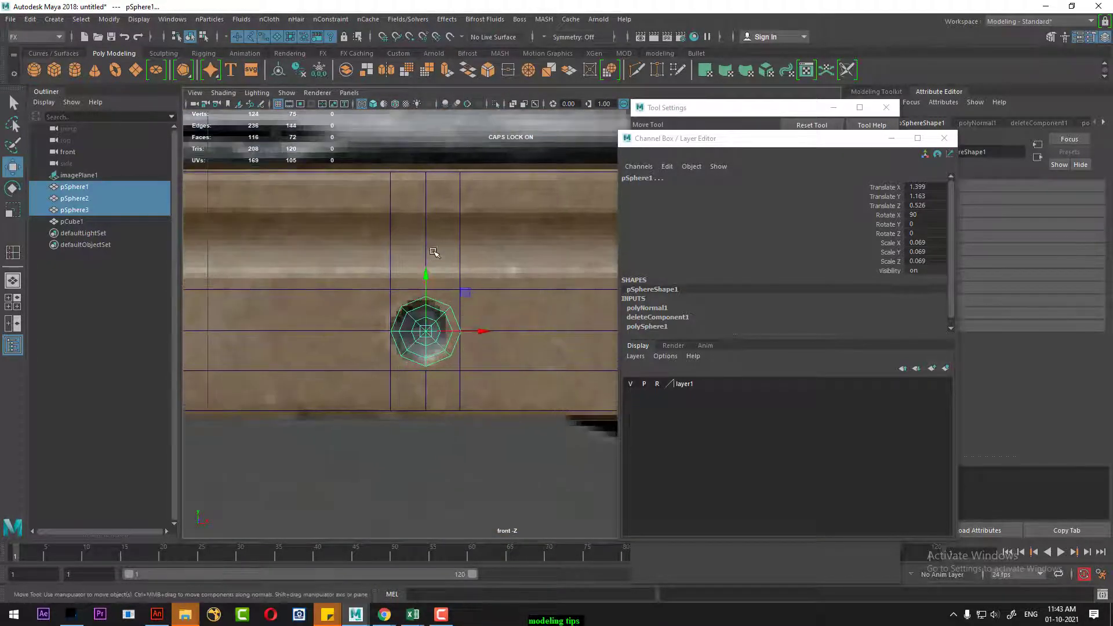
{"action": "scroll", "coordinate": [538, 426], "scroll_direction": "up", "scroll_amount": 3}
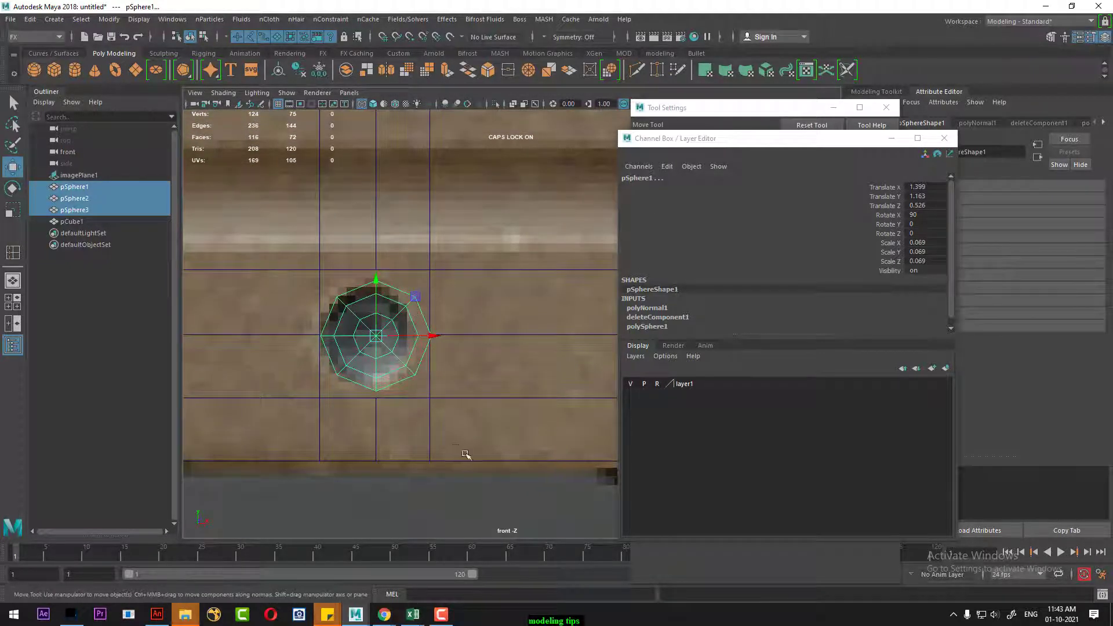
{"action": "left_click", "coordinate": [341, 299]}
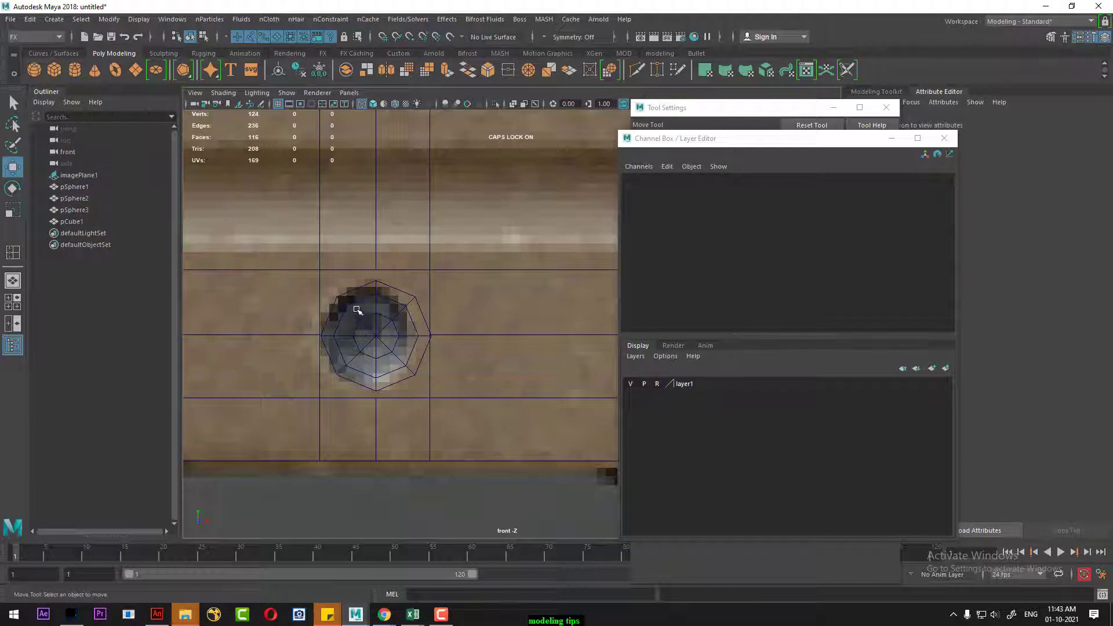
{"action": "left_click", "coordinate": [357, 310]}
{"action": "right_click_drag", "start_coordinate": [393, 294], "coordinate": [389, 260]}
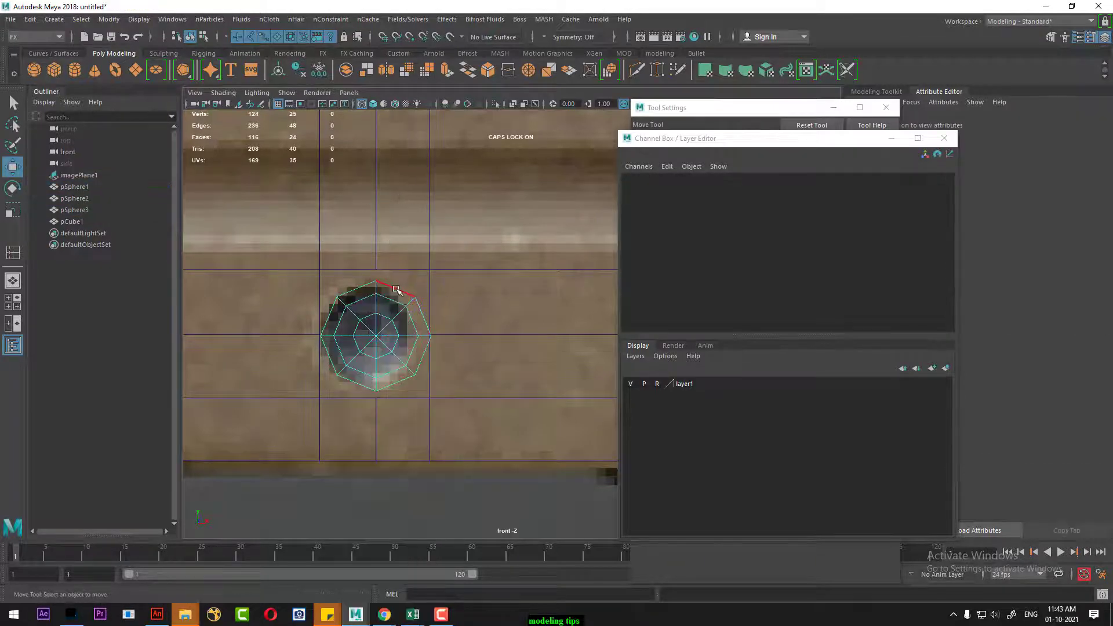
Extrude the disc's top outer edges upward
{"action": "double_click", "coordinate": [396, 290]}
{"action": "left_click_drag", "start_coordinate": [362, 272], "coordinate": [388, 296]}
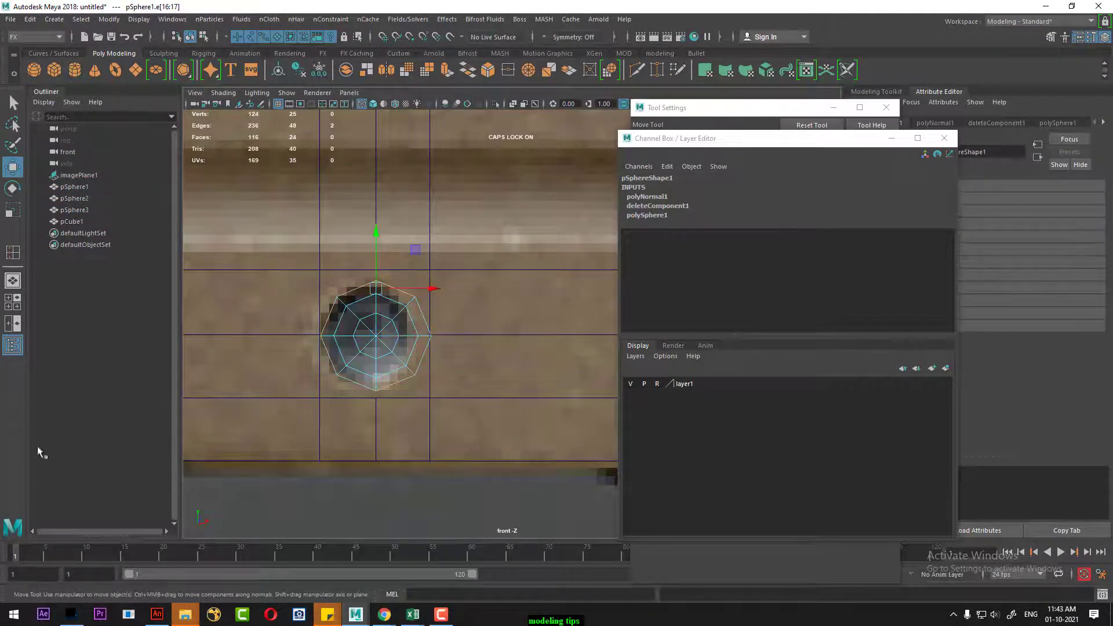
{"action": "left_click_drag", "start_coordinate": [376, 234], "coordinate": [379, 215], "text": "shift"}
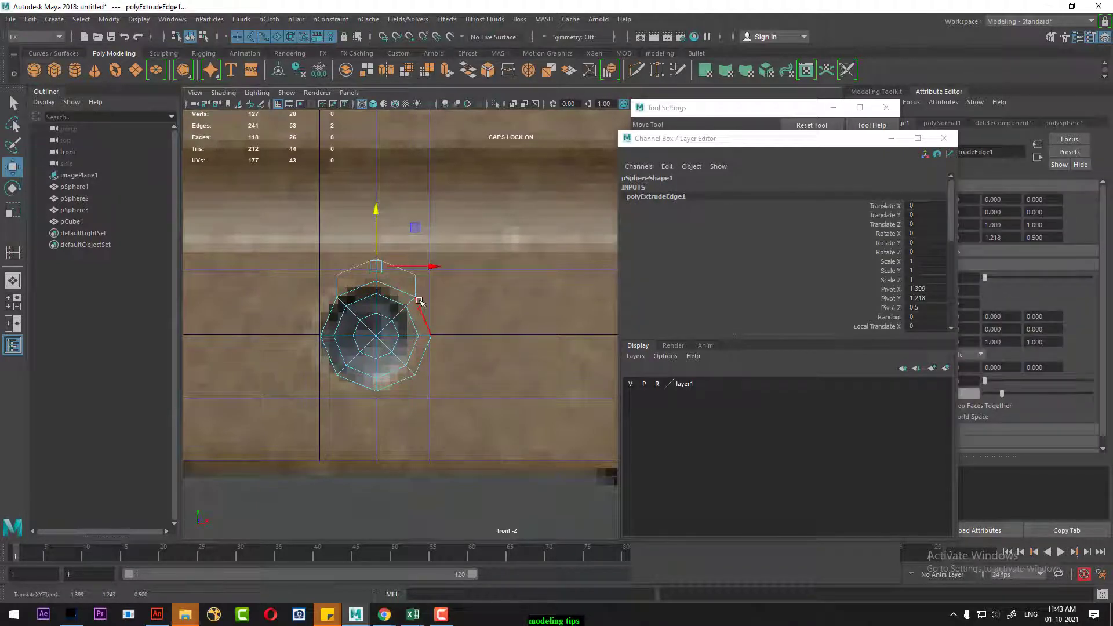
Uniformly scale the extruded edge ring and reselect pSphere1
{"action": "key", "text": "r"}
{"action": "left_click", "coordinate": [376, 264]}
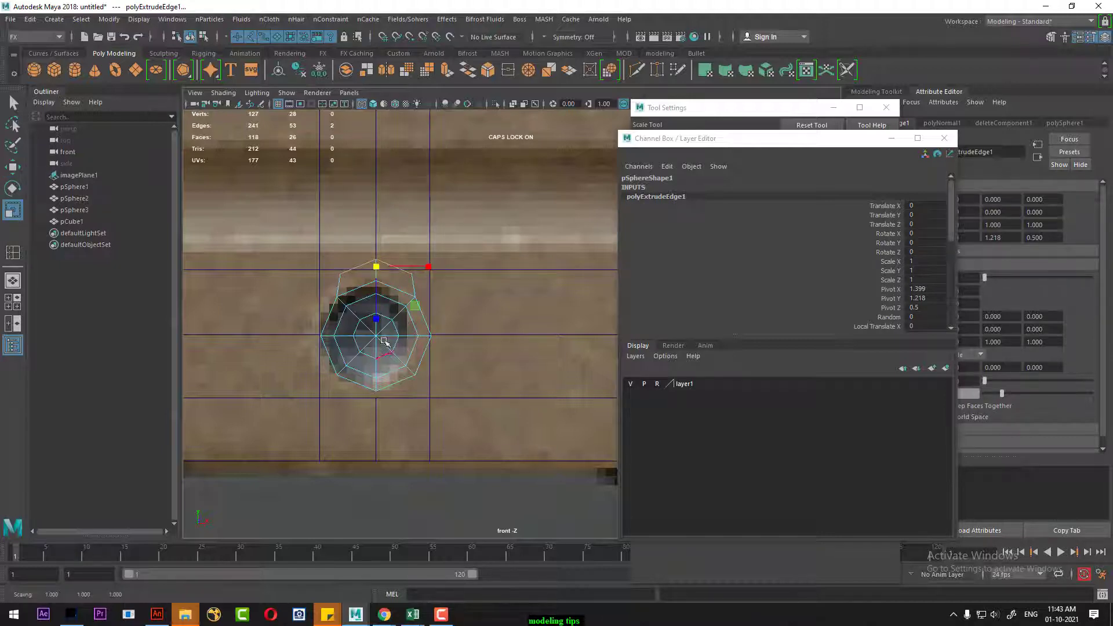
{"action": "left_click", "coordinate": [378, 319]}
{"action": "left_click", "coordinate": [416, 309]}
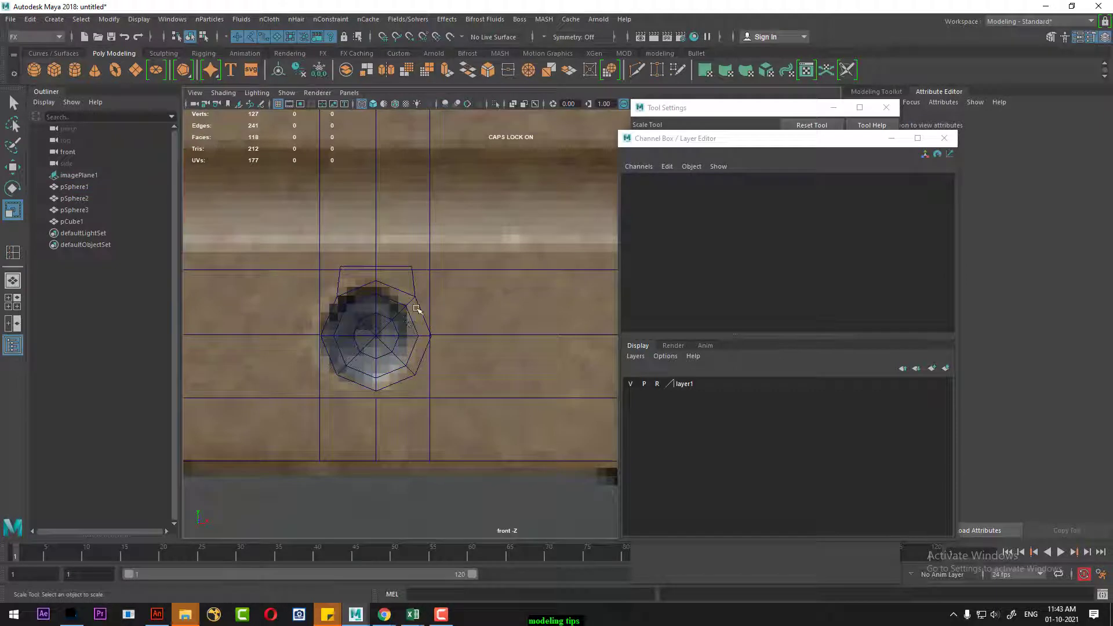
{"action": "left_click", "coordinate": [412, 307]}
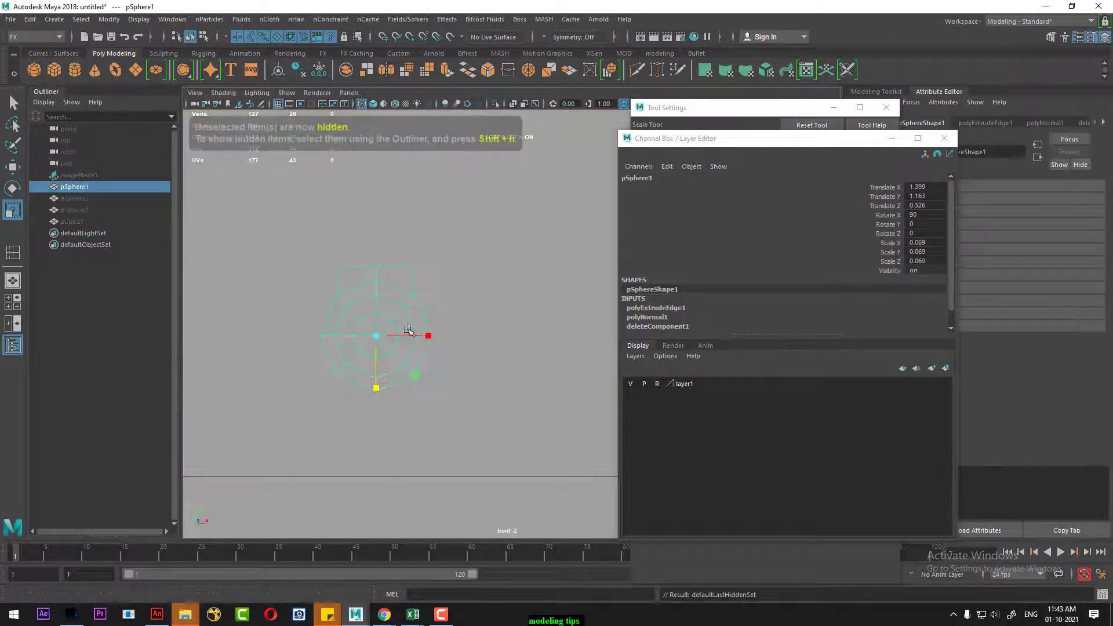
Hide all but the sphere and extrude its right outer edges outward
{"action": "key", "text": "alt+h"}
{"action": "right_click_drag", "start_coordinate": [429, 255], "coordinate": [435, 216]}
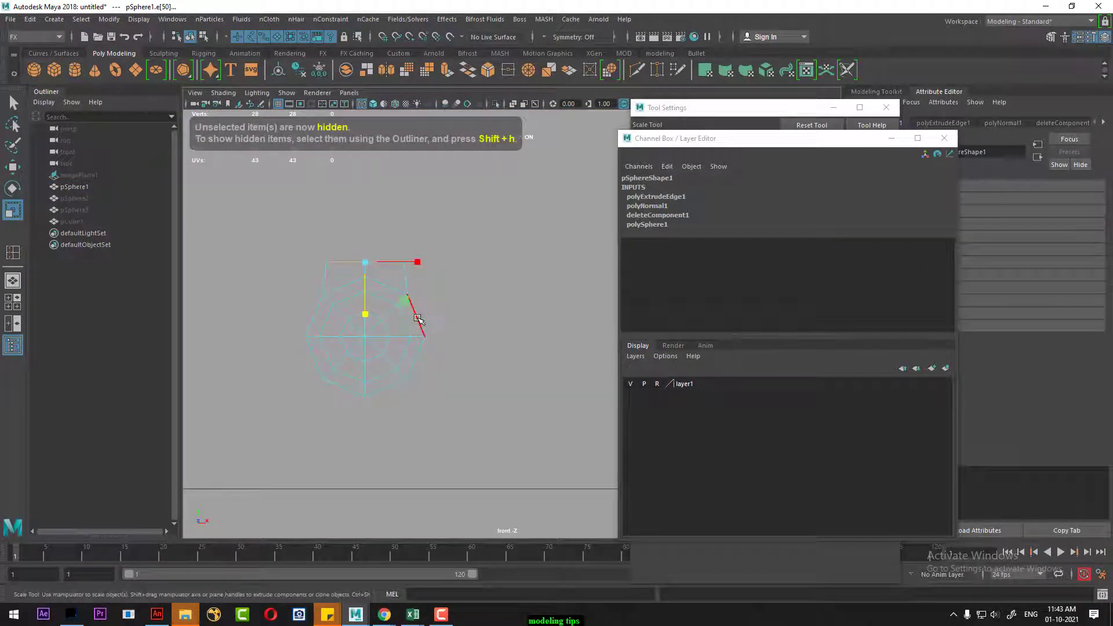
{"action": "left_click", "coordinate": [416, 347]}
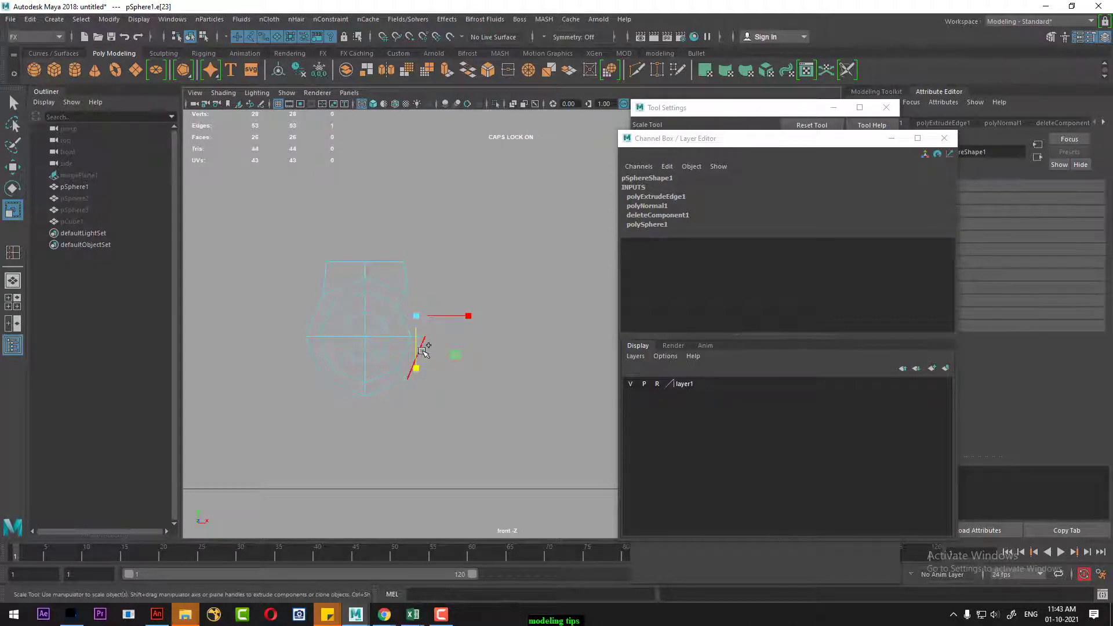
{"action": "key", "text": "w"}
{"action": "left_click", "coordinate": [452, 390]}
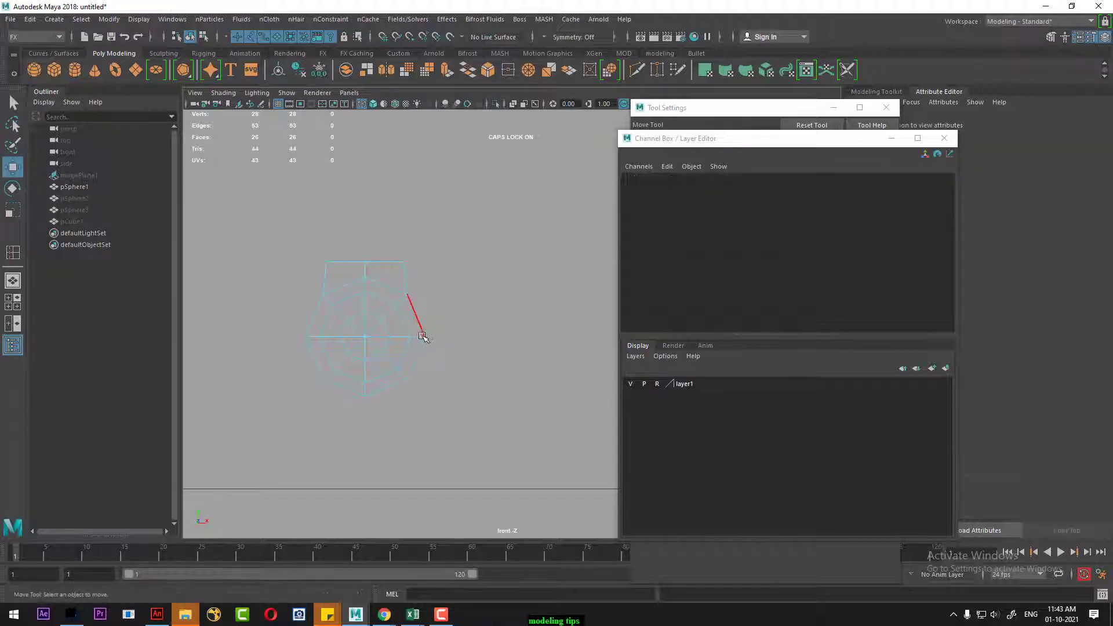
{"action": "left_click", "coordinate": [423, 336]}
{"action": "left_click", "coordinate": [416, 357], "text": "shift"}
{"action": "left_click_drag", "start_coordinate": [429, 338], "coordinate": [495, 336], "text": "shift"}
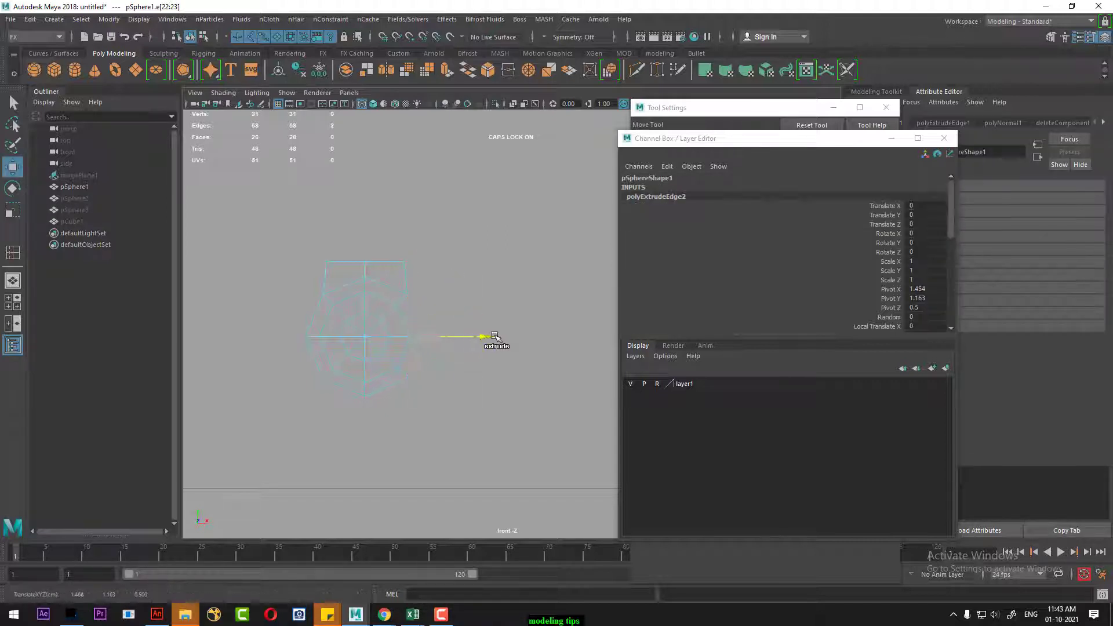
Extrude the disc's lower outer edges downward and flatten them into a line
{"action": "key", "text": "r"}
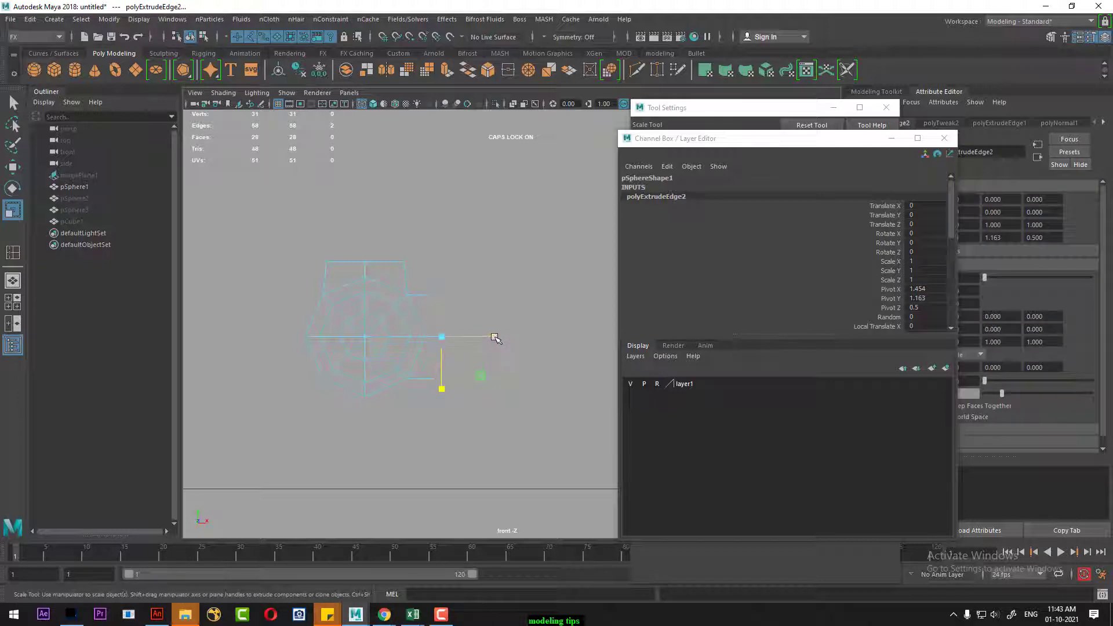
{"action": "left_click", "coordinate": [347, 389]}
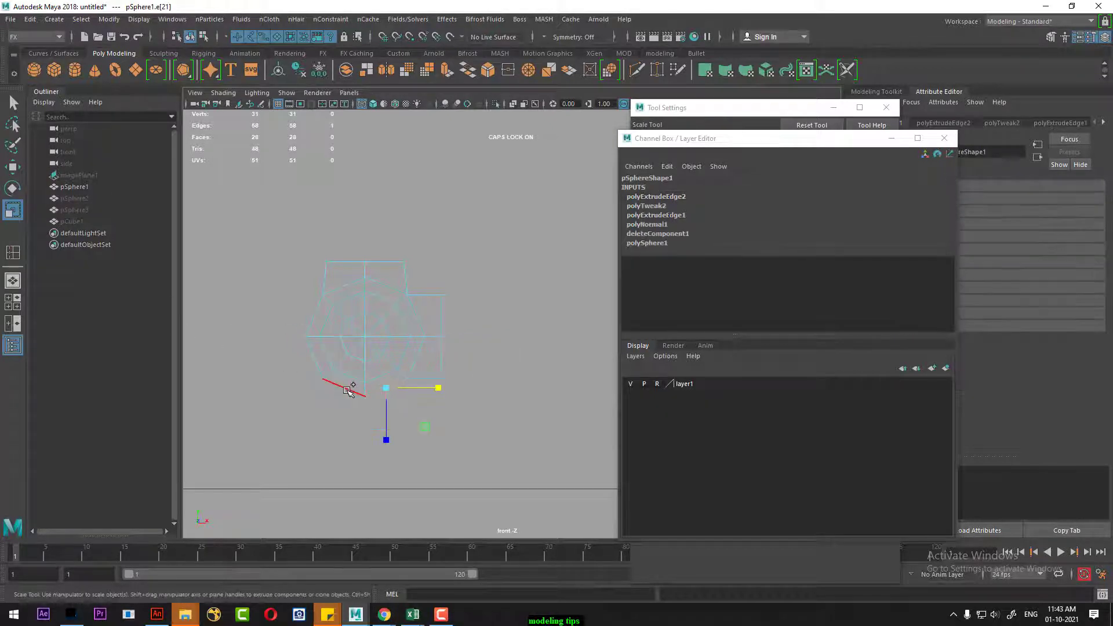
{"action": "left_click", "coordinate": [365, 405], "text": "shift"}
{"action": "key", "text": "w"}
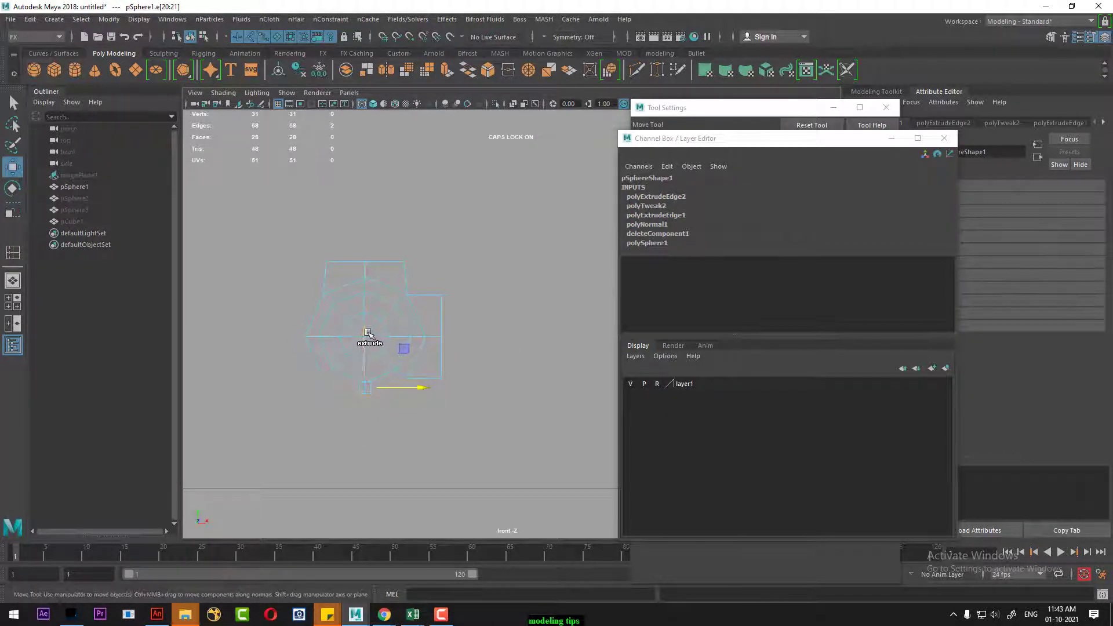
{"action": "left_click_drag", "start_coordinate": [368, 334], "coordinate": [368, 356], "text": "shift"}
{"action": "key", "text": "r"}
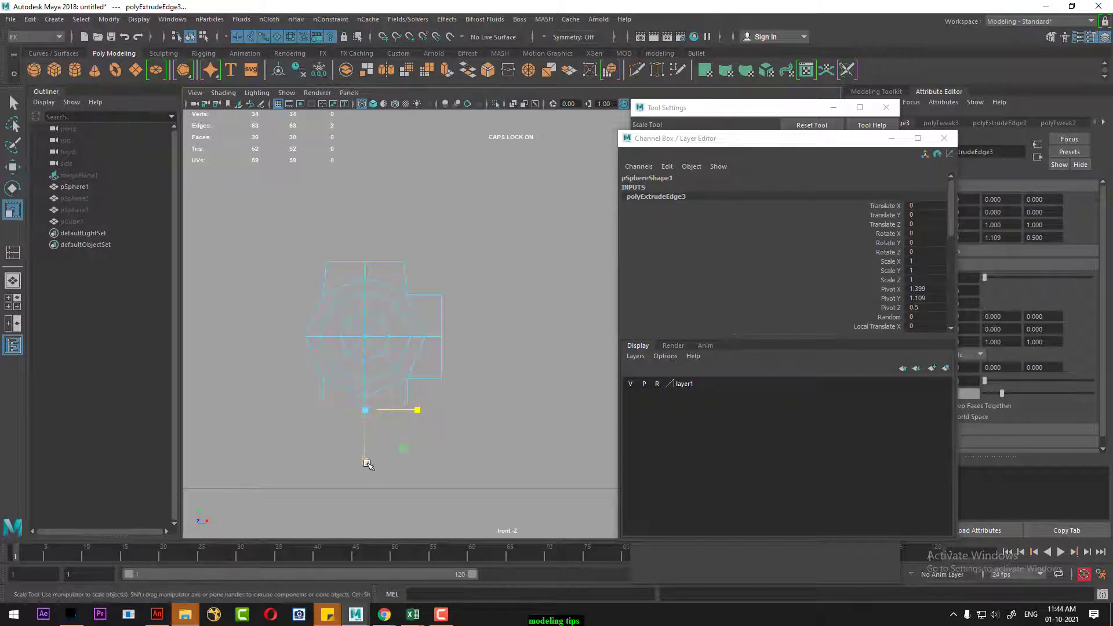
{"action": "left_click_drag", "start_coordinate": [368, 464], "coordinate": [378, 324]}
Extrude the disc's left outer edges outward to the left
{"action": "left_click", "coordinate": [315, 313]}
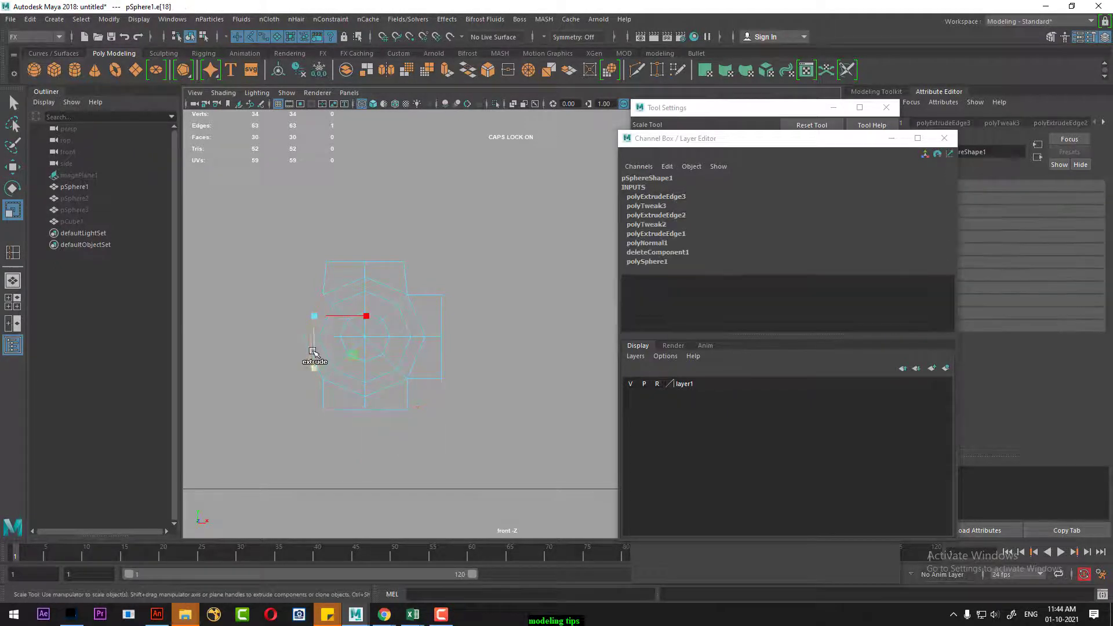
{"action": "left_click", "coordinate": [357, 347], "text": "shift"}
{"action": "key", "text": "w"}
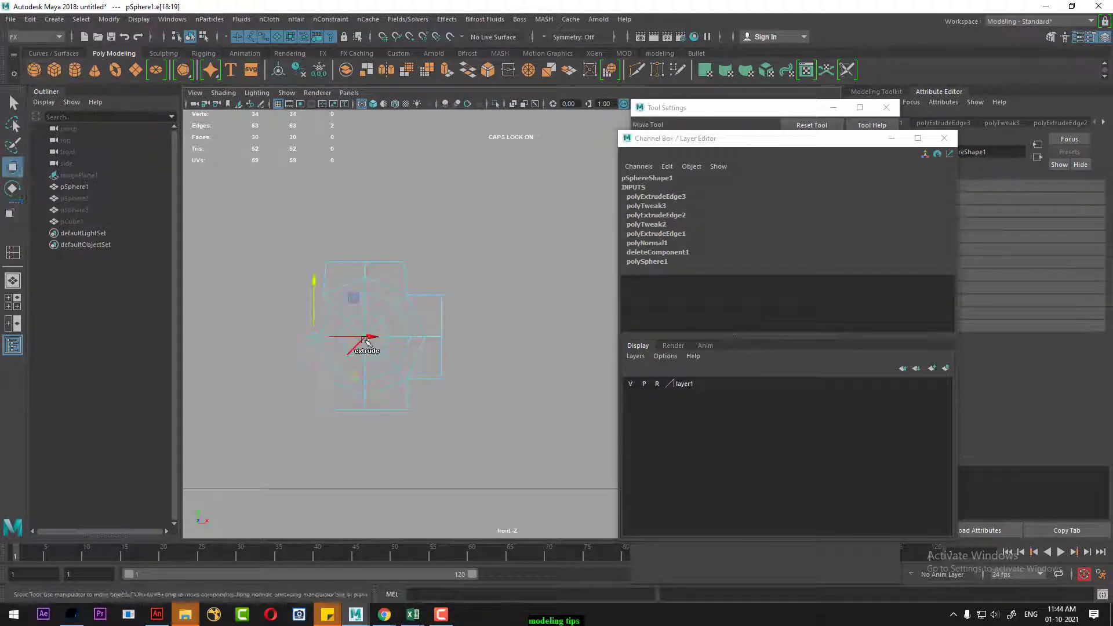
{"action": "left_click_drag", "start_coordinate": [360, 337], "coordinate": [291, 336], "text": "shift"}
{"action": "key", "text": "r"}
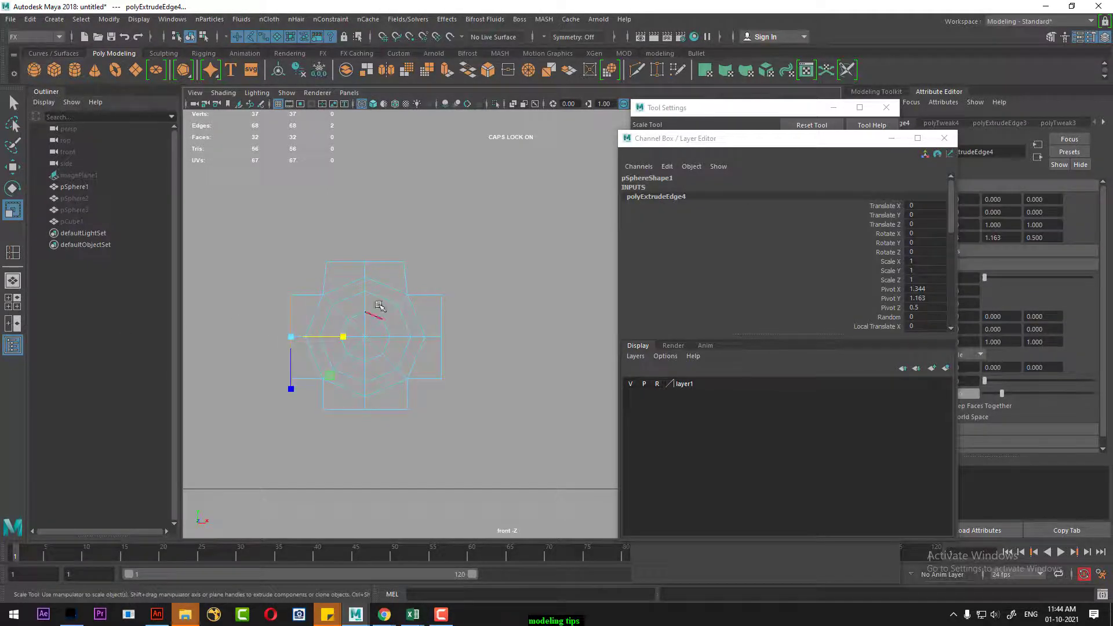
Merge the top-left corner and left-side vertices, aligning the left column vertically
{"action": "right_click_drag", "start_coordinate": [390, 271], "coordinate": [329, 277]}
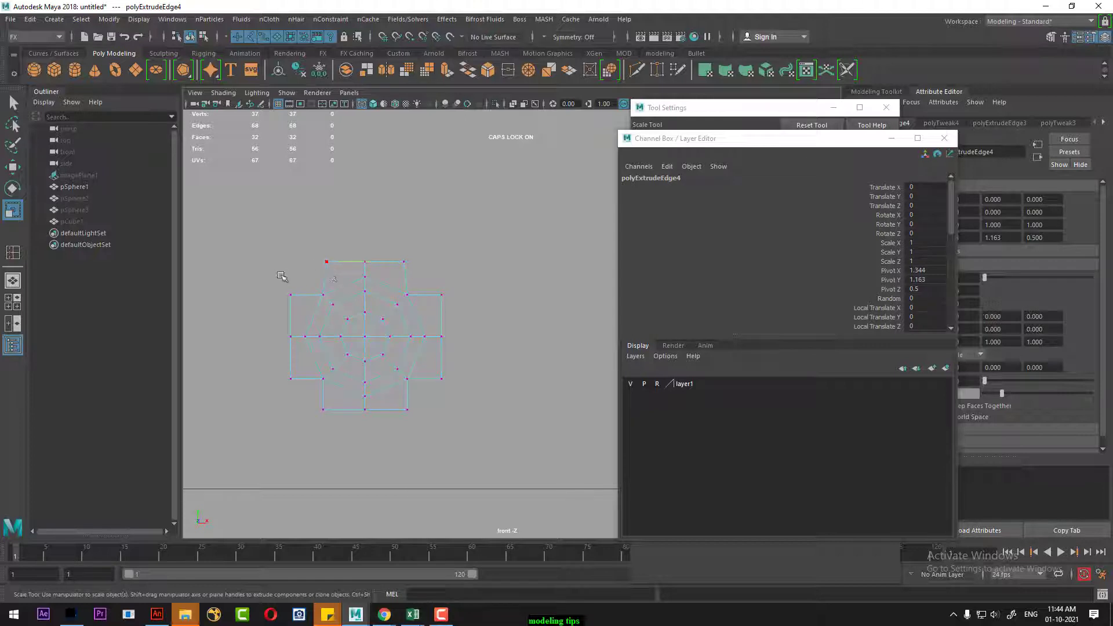
{"action": "left_click", "coordinate": [281, 276]}
{"action": "right_click_drag", "start_coordinate": [296, 298], "coordinate": [350, 292], "text": "shift"}
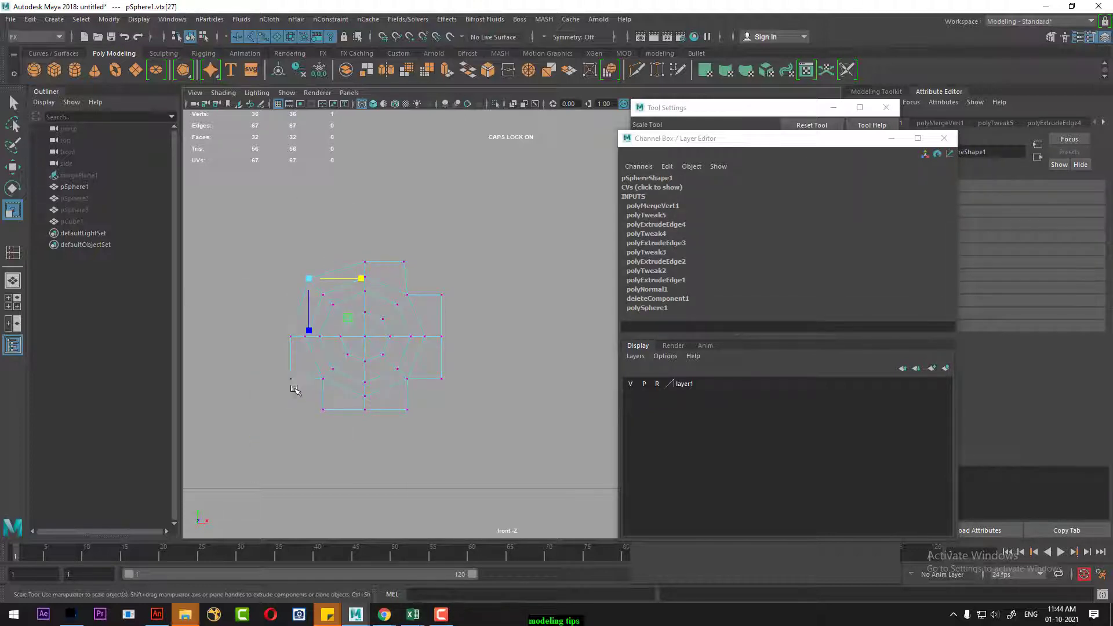
{"action": "left_click", "coordinate": [292, 386]}
{"action": "left_click", "coordinate": [330, 409], "text": "shift"}
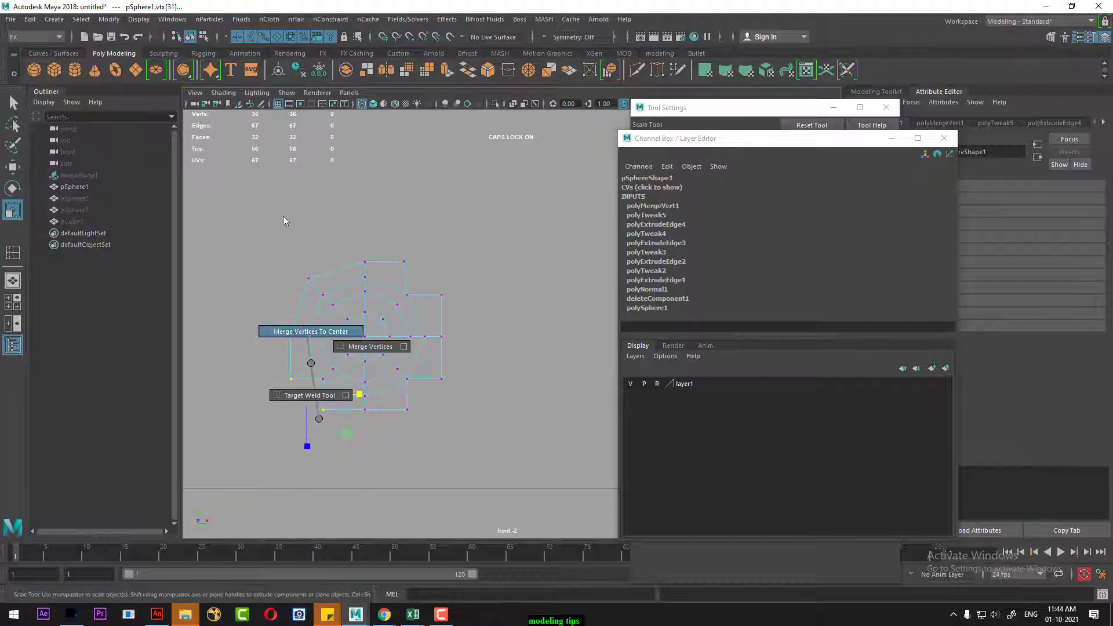
{"action": "right_click_drag", "start_coordinate": [322, 362], "coordinate": [316, 331], "text": "shift"}
{"action": "left_click", "coordinate": [311, 279], "text": "shift"}
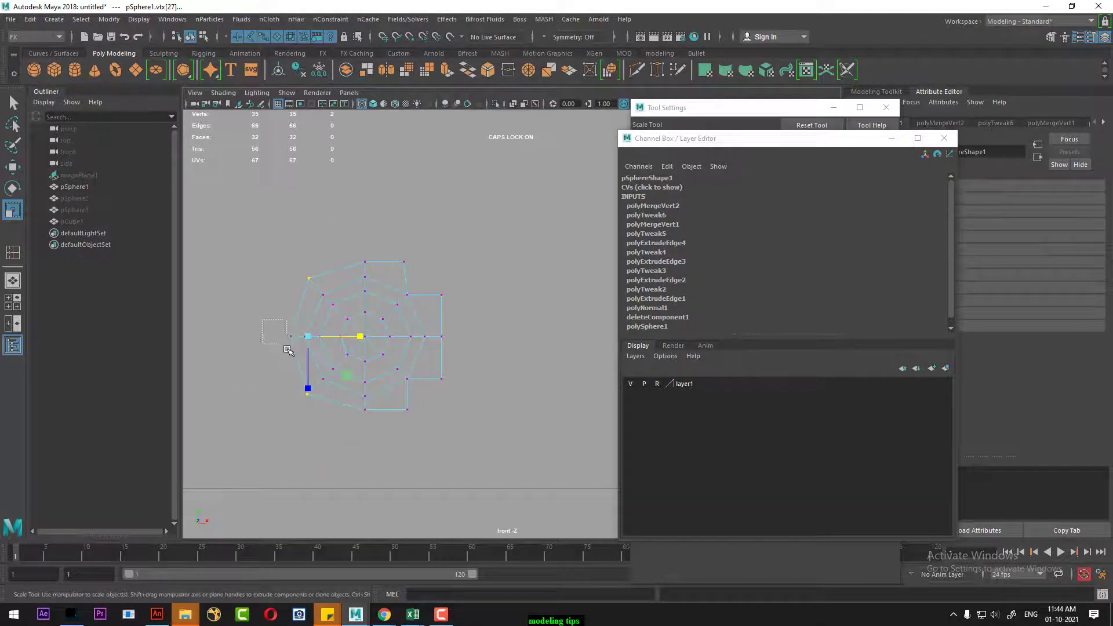
{"action": "mouse_move", "coordinate": [264, 320]}
{"action": "left_mouse_down", "text": "shift"}
{"action": "mouse_move", "coordinate": [293, 353]}
{"action": "mouse_move", "coordinate": [308, 338]}
{"action": "left_mouse_up", "text": "shift"}
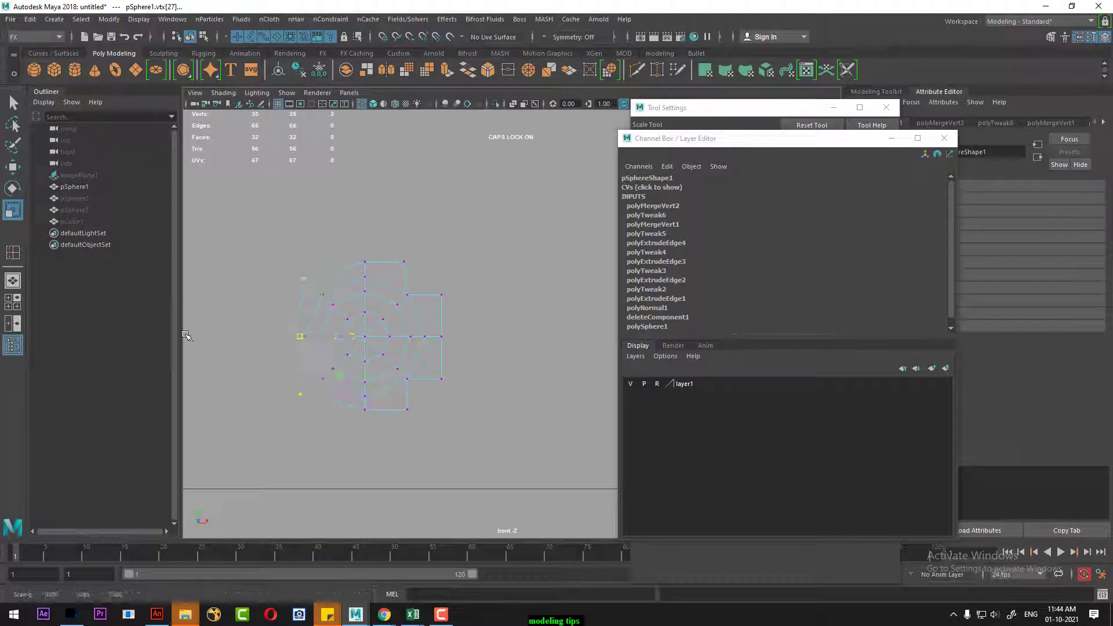
{"action": "left_click_drag", "start_coordinate": [186, 335], "coordinate": [185, 335]}
Merge the top-right and lower-right corner vertices
{"action": "left_click", "coordinate": [404, 261]}
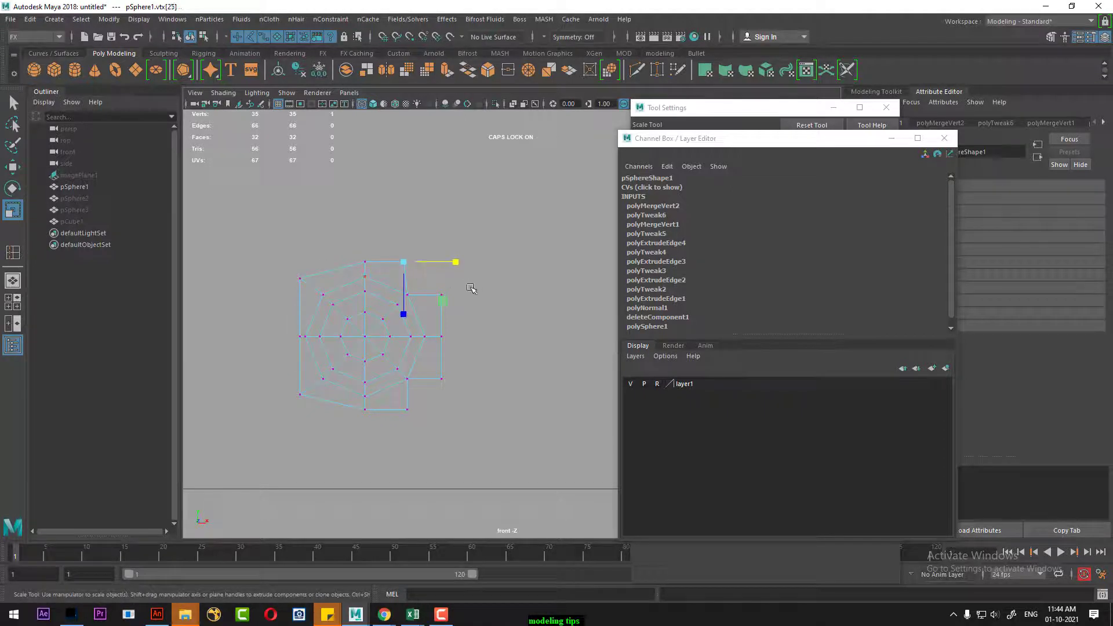
{"action": "right_click_drag", "start_coordinate": [435, 233], "coordinate": [480, 207], "text": "shift"}
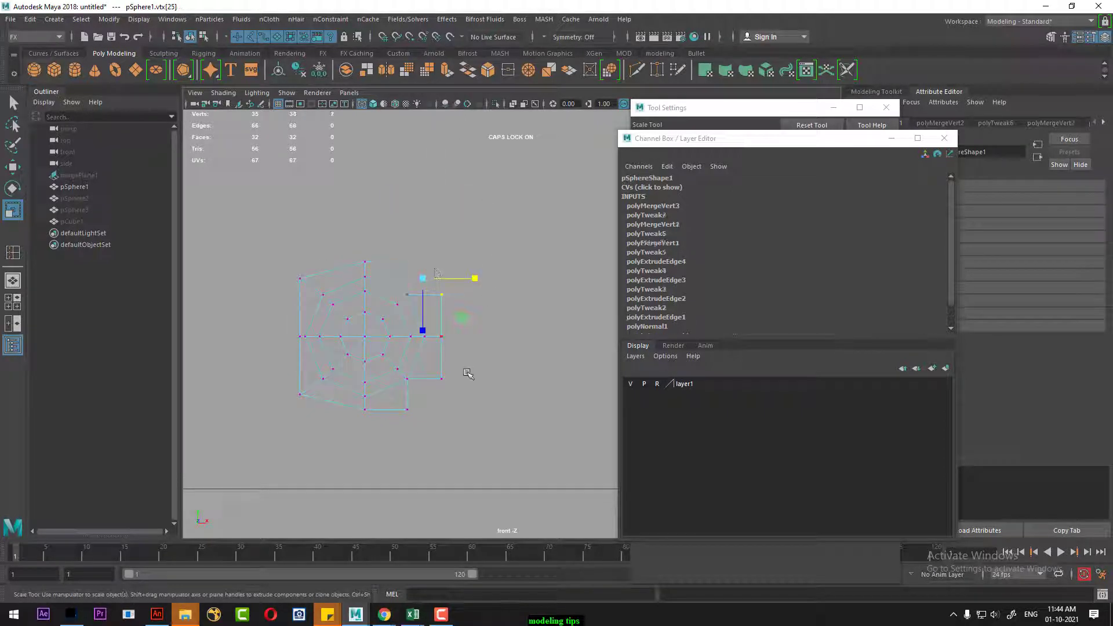
{"action": "left_click_drag", "start_coordinate": [468, 374], "coordinate": [431, 435]}
{"action": "right_click_drag", "start_coordinate": [496, 321], "coordinate": [440, 248], "text": "shift"}
Flatten the top and bottom vertex rows of the square border onto straight lines
{"action": "left_click_drag", "start_coordinate": [376, 255], "coordinate": [313, 282]}
{"action": "left_click", "coordinate": [426, 280], "text": "shift"}
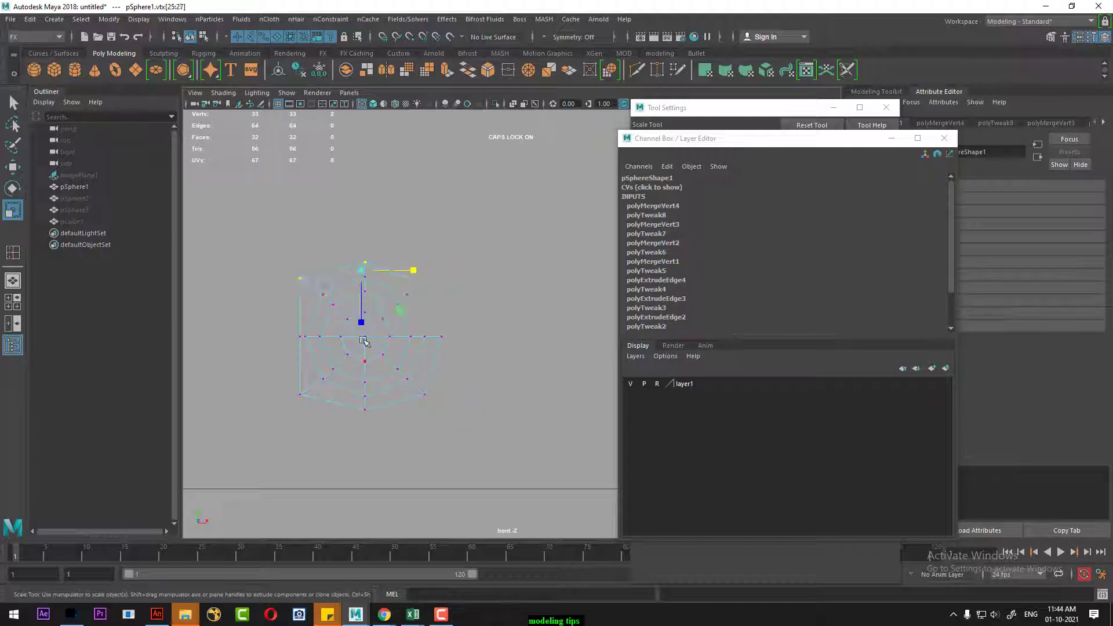
{"action": "left_click_drag", "start_coordinate": [363, 324], "coordinate": [439, 272]}
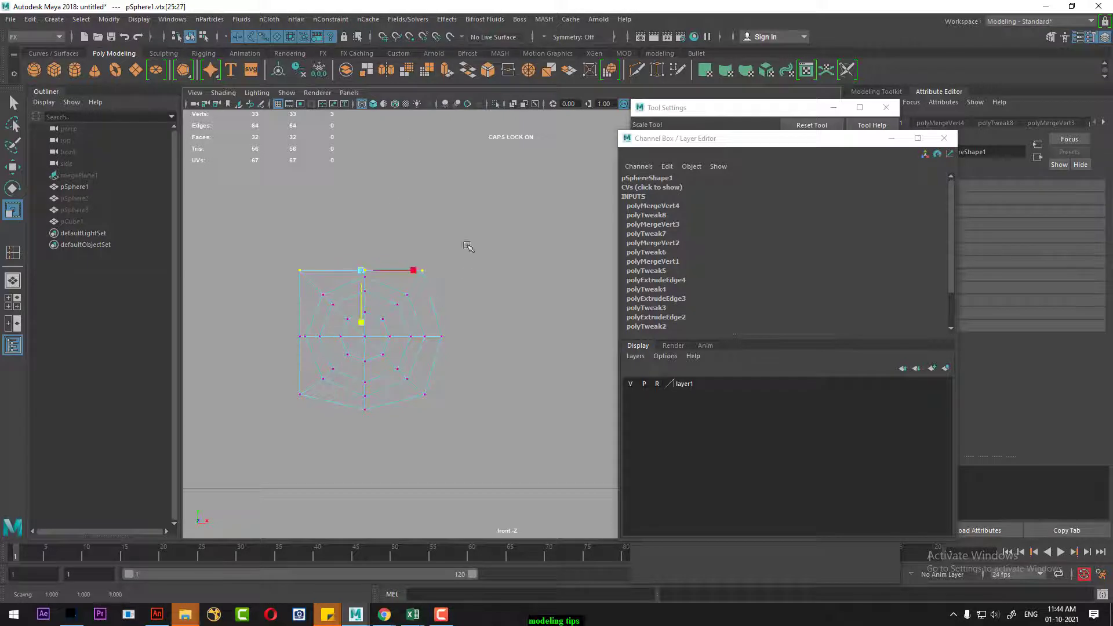
{"action": "left_click", "coordinate": [423, 270]}
{"action": "left_click", "coordinate": [442, 336], "text": "shift"}
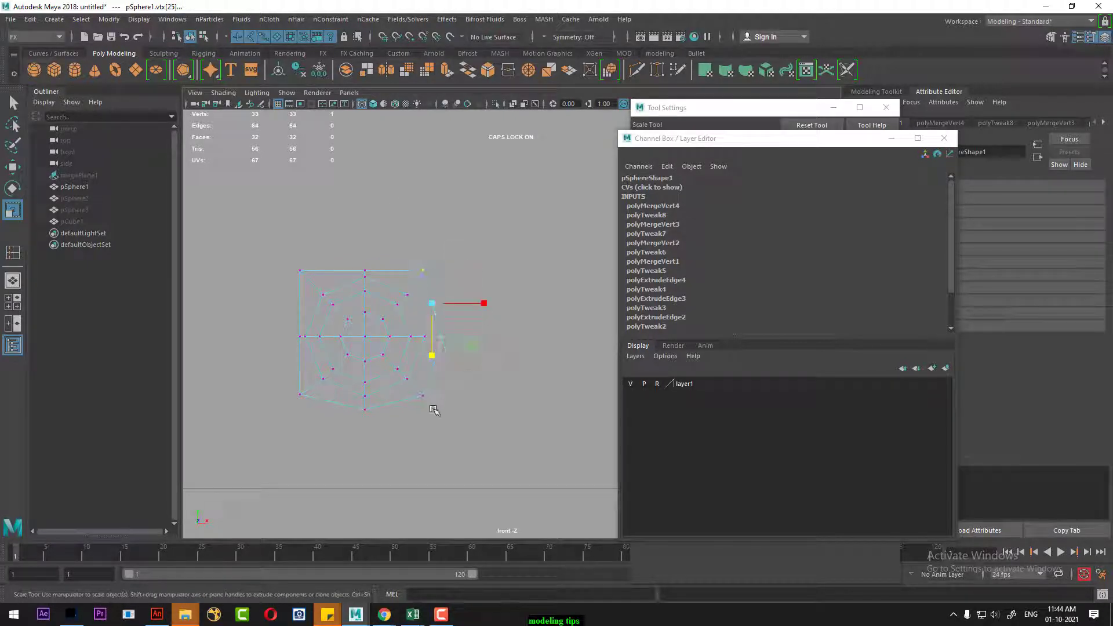
{"action": "mouse_move", "coordinate": [420, 408]}
{"action": "left_mouse_down", "text": "shift"}
{"action": "mouse_move", "coordinate": [487, 368]}
{"action": "mouse_move", "coordinate": [439, 334]}
{"action": "left_mouse_up", "text": "shift"}
{"action": "left_click", "coordinate": [431, 394]}
{"action": "left_click", "coordinate": [365, 410], "text": "shift"}
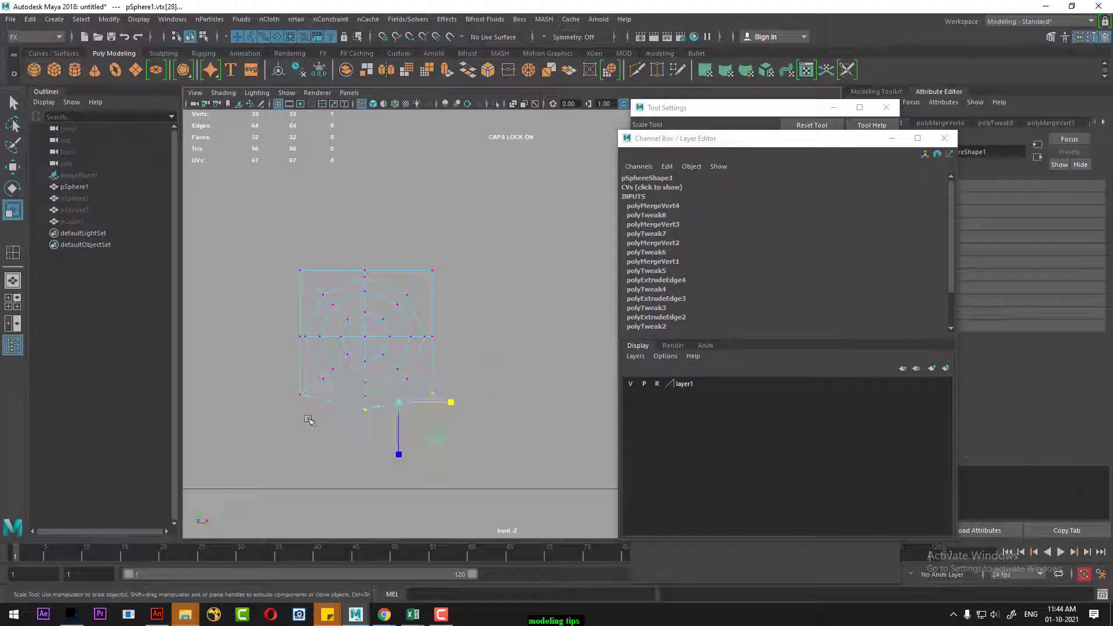
{"action": "left_click_drag", "start_coordinate": [364, 456], "coordinate": [363, 283]}
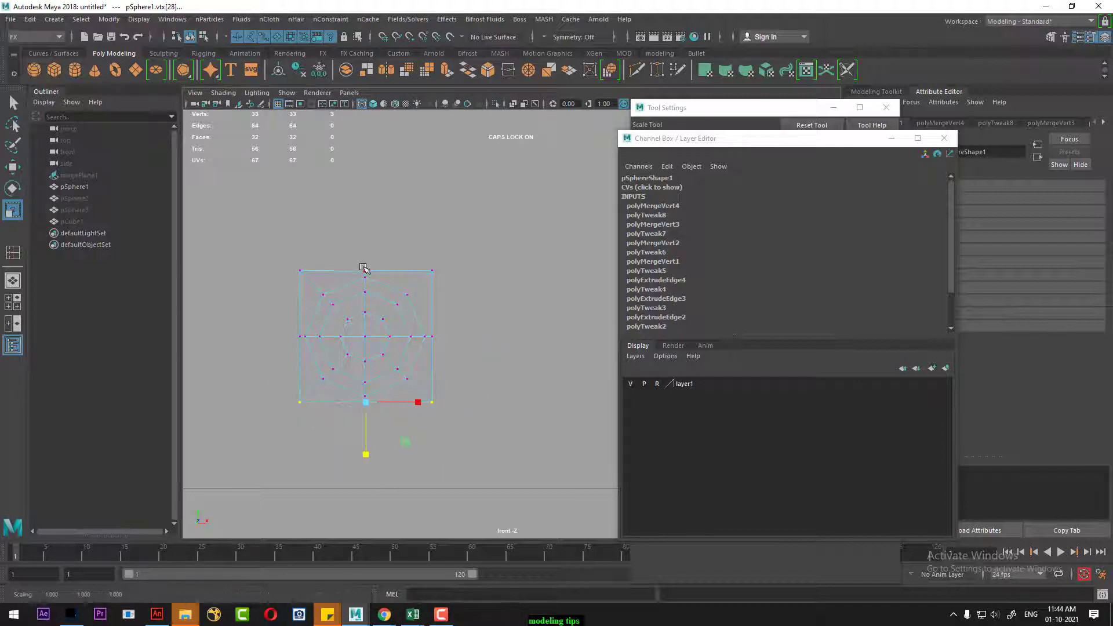
Inspect the bordered disc in perspective view with textured shading
{"action": "key", "text": "space"}
{"action": "mouse_move", "coordinate": [387, 329]}
{"action": "left_mouse_down"}
{"action": "mouse_move", "coordinate": [448, 334]}
{"action": "mouse_move", "coordinate": [427, 340]}
{"action": "mouse_move", "coordinate": [447, 304]}
{"action": "mouse_move", "coordinate": [433, 281]}
{"action": "left_mouse_up"}
{"action": "key", "text": "6"}
{"action": "right_click_drag", "start_coordinate": [433, 281], "coordinate": [481, 229]}
{"action": "mouse_move", "coordinate": [481, 229]}
{"action": "left_mouse_down", "text": "alt"}
{"action": "mouse_move", "coordinate": [439, 242]}
{"action": "mouse_move", "coordinate": [499, 400]}
{"action": "mouse_move", "coordinate": [537, 377]}
{"action": "mouse_move", "coordinate": [474, 359]}
{"action": "left_mouse_up", "text": "alt"}
{"action": "left_click", "coordinate": [499, 399]}
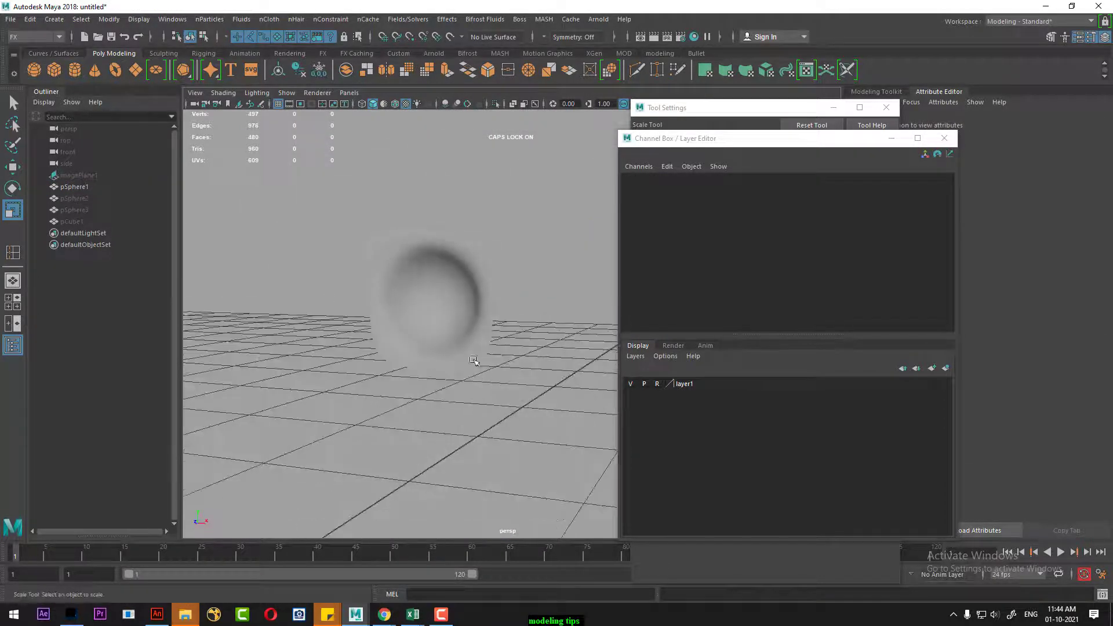
Show the disc's base mesh and isolate pCube1 and pSphere1 in front view
{"action": "left_click", "coordinate": [474, 359]}
{"action": "right_click_drag", "start_coordinate": [474, 360], "coordinate": [487, 364], "text": "alt"}
{"action": "key", "text": "1"}
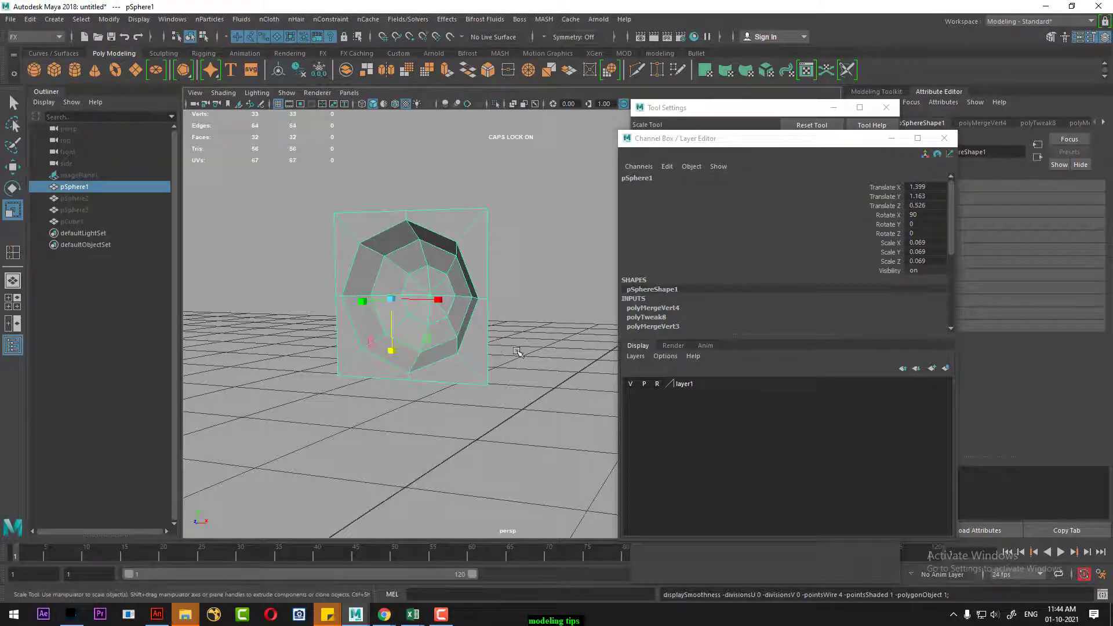
{"action": "key", "text": "ctrl+shift+h"}
{"action": "scroll", "coordinate": [469, 344], "scroll_direction": "down", "scroll_amount": 3}
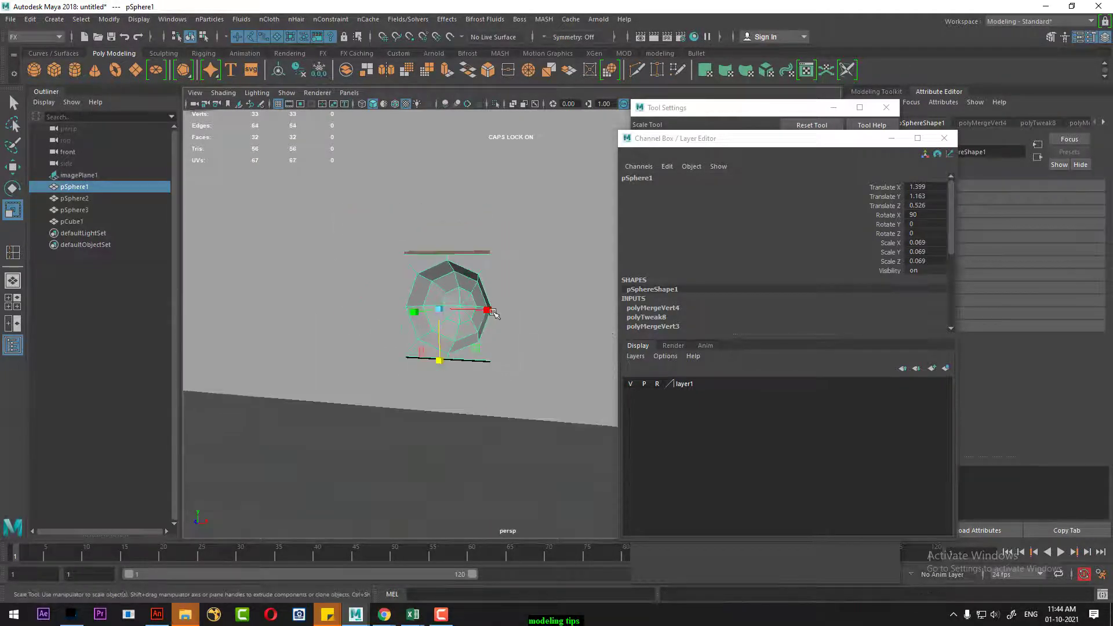
{"action": "left_click", "coordinate": [514, 249]}
{"action": "left_click", "coordinate": [463, 277], "text": "shift"}
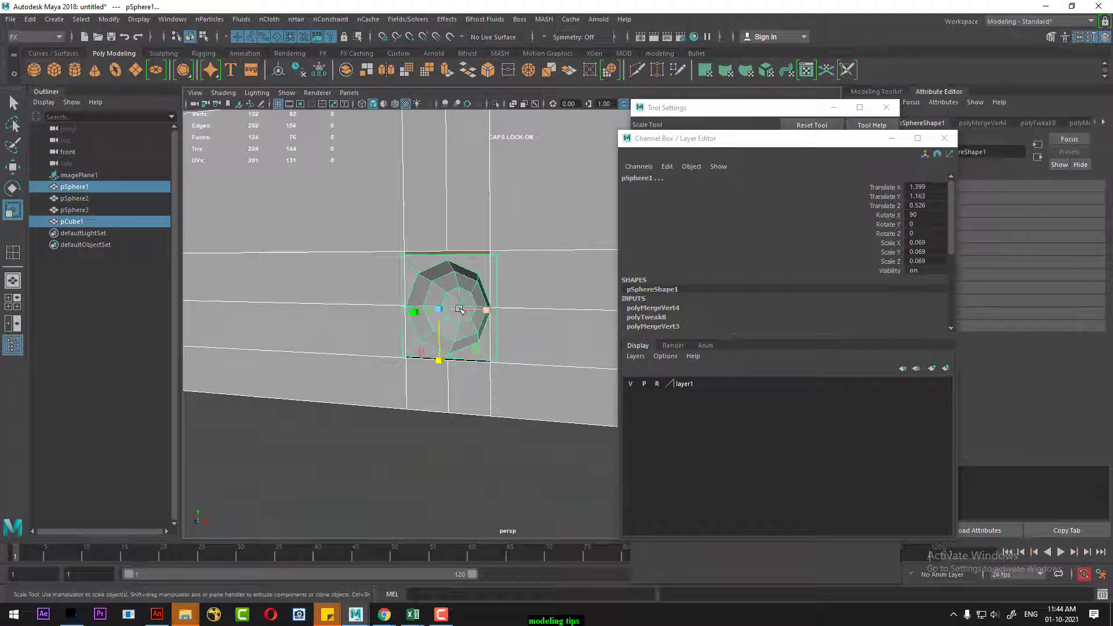
{"action": "key", "text": "alt+h"}
{"action": "mouse_move", "coordinate": [460, 308]}
{"action": "left_mouse_down", "text": "alt"}
{"action": "mouse_move", "coordinate": [467, 286]}
{"action": "mouse_move", "coordinate": [463, 313]}
{"action": "left_mouse_up", "text": "alt"}
{"action": "key", "text": "space"}
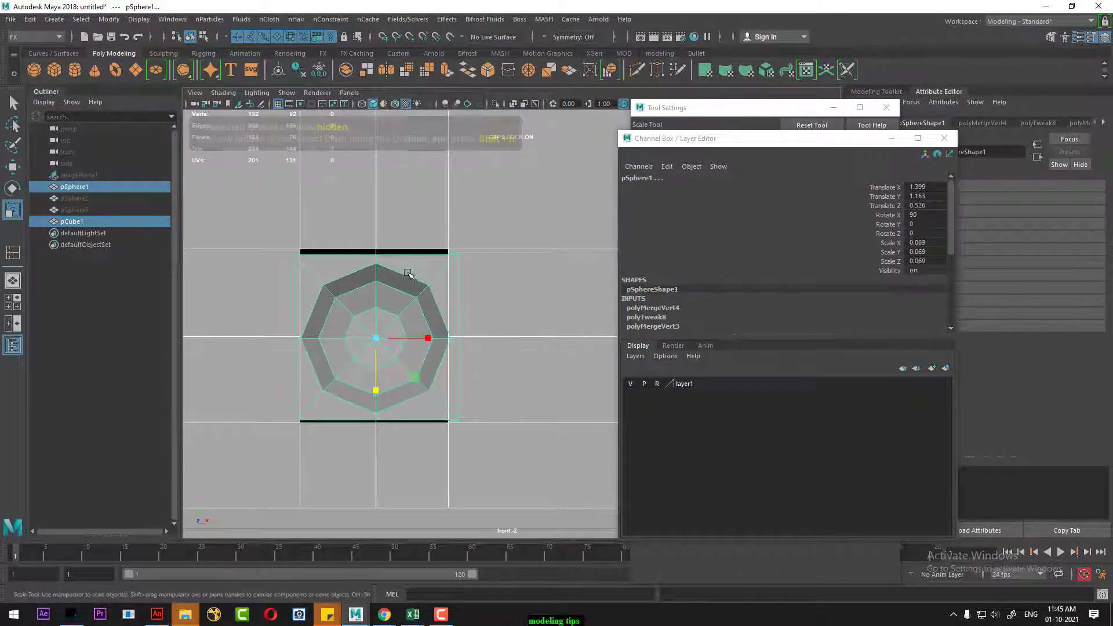
Turn on wireframe-on-shaded and raise the cube's top vertex row slightly
{"action": "right_click_drag", "start_coordinate": [407, 273], "coordinate": [302, 262]}
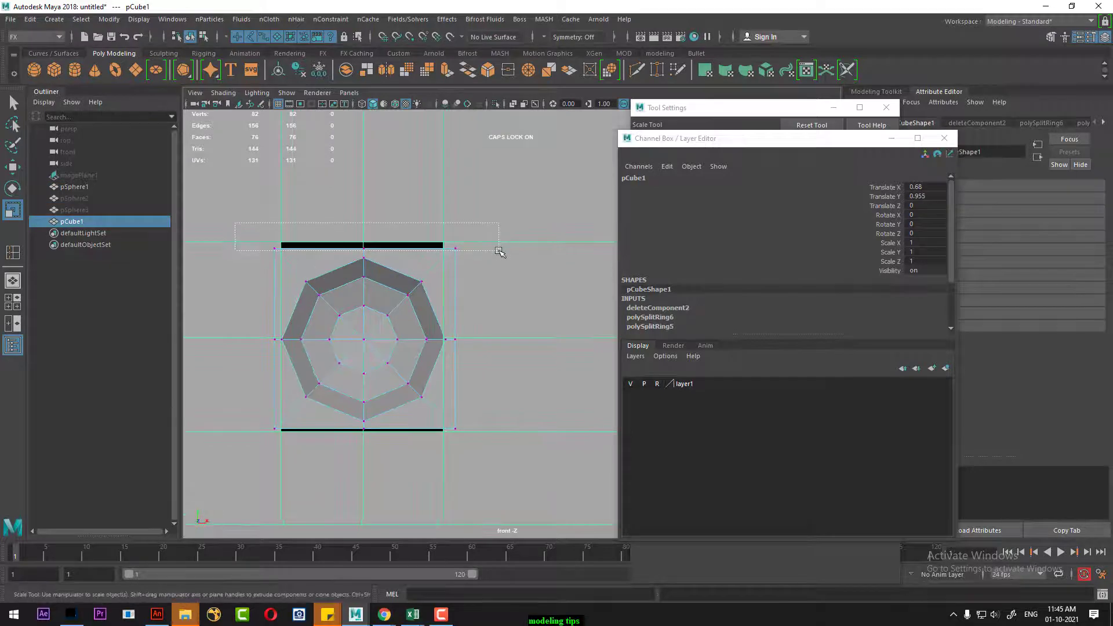
{"action": "left_click_drag", "start_coordinate": [475, 240], "coordinate": [496, 250]}
{"action": "scroll", "coordinate": [348, 292], "scroll_direction": "up", "scroll_amount": 1}
{"action": "key", "text": "w"}
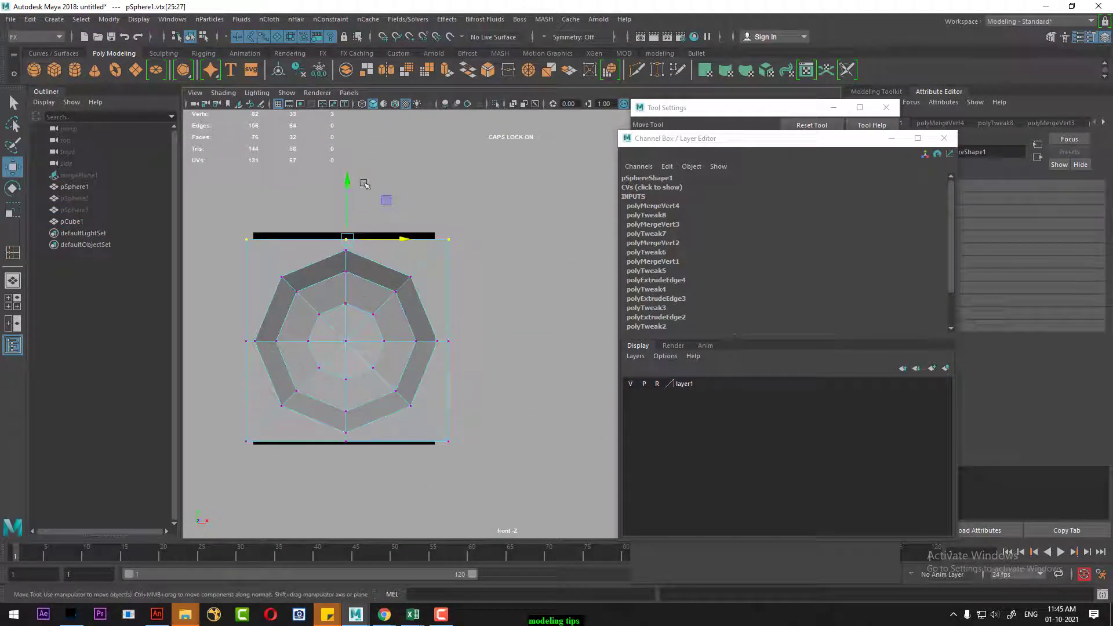
{"action": "left_click", "coordinate": [394, 104]}
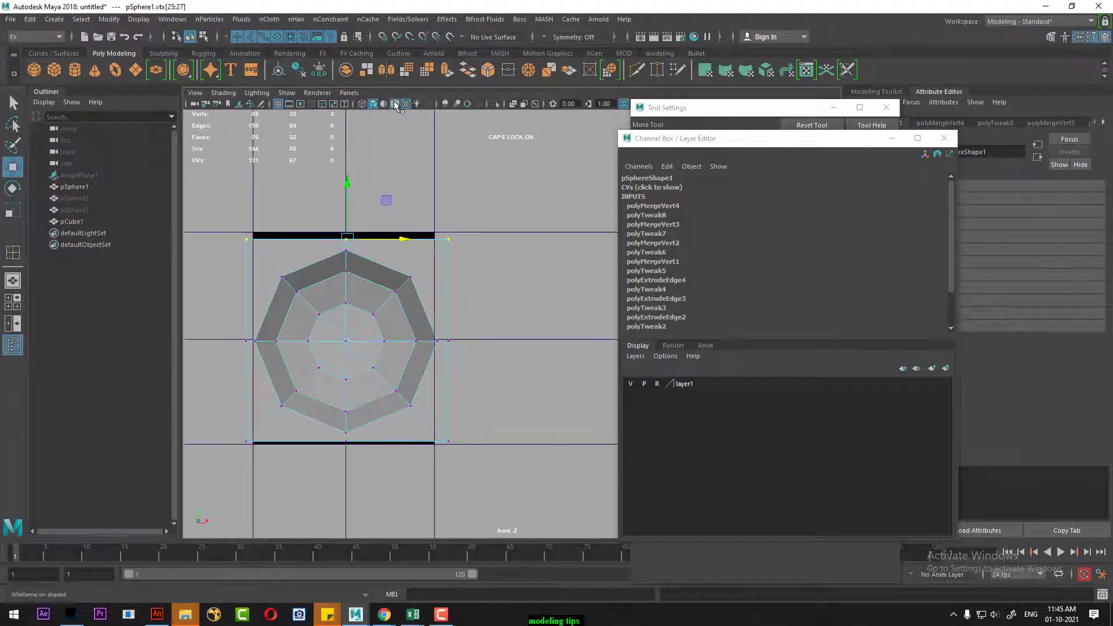
{"action": "scroll", "coordinate": [360, 191], "scroll_direction": "up", "scroll_amount": 1}
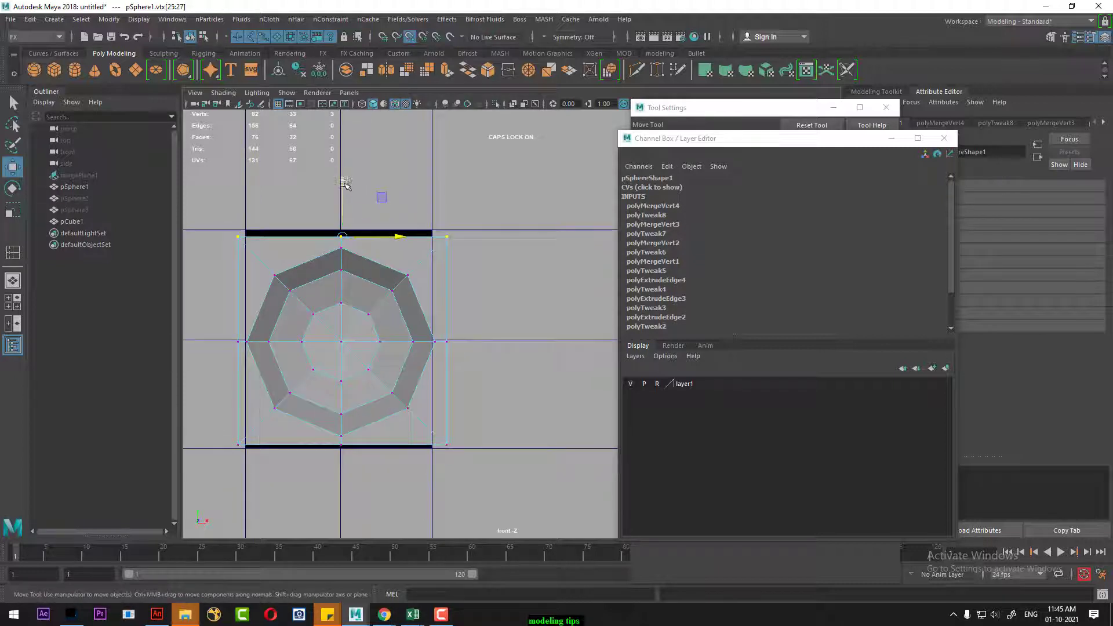
{"action": "left_click_drag", "start_coordinate": [345, 183], "coordinate": [344, 176]}
{"action": "mouse_move", "coordinate": [544, 196]}
{"action": "left_mouse_down"}
{"action": "mouse_move", "coordinate": [462, 474]}
{"action": "mouse_move", "coordinate": [472, 427]}
{"action": "left_mouse_up"}
Move a cube edge up onto the octagon's top border
{"action": "middle_click_drag", "start_coordinate": [453, 473], "coordinate": [470, 435], "text": "alt"}
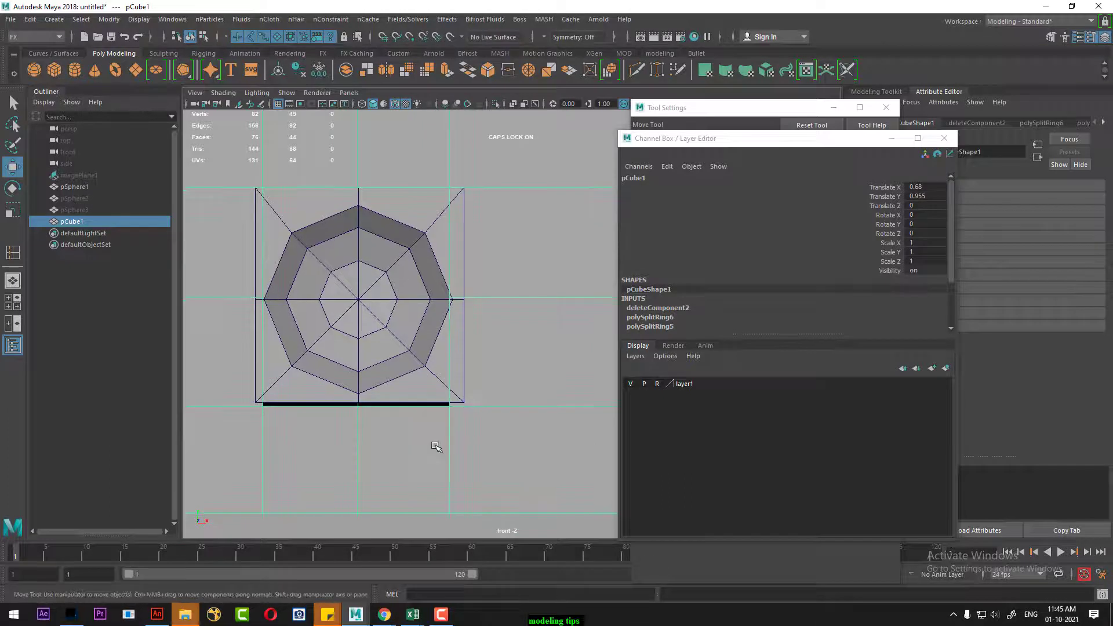
{"action": "right_click", "coordinate": [429, 266]}
{"action": "left_click", "coordinate": [471, 434]}
{"action": "mouse_move", "coordinate": [461, 435]}
{"action": "left_mouse_down"}
{"action": "mouse_move", "coordinate": [517, 281]}
{"action": "mouse_move", "coordinate": [512, 196]}
{"action": "left_mouse_up"}
{"action": "left_click", "coordinate": [507, 194]}
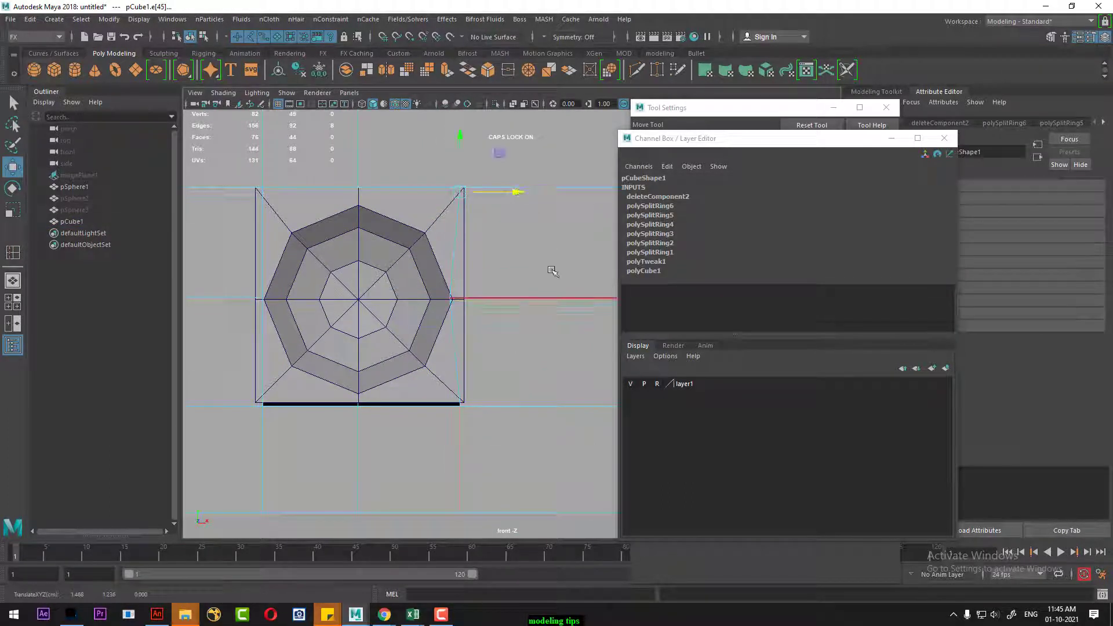
{"action": "left_click", "coordinate": [458, 371]}
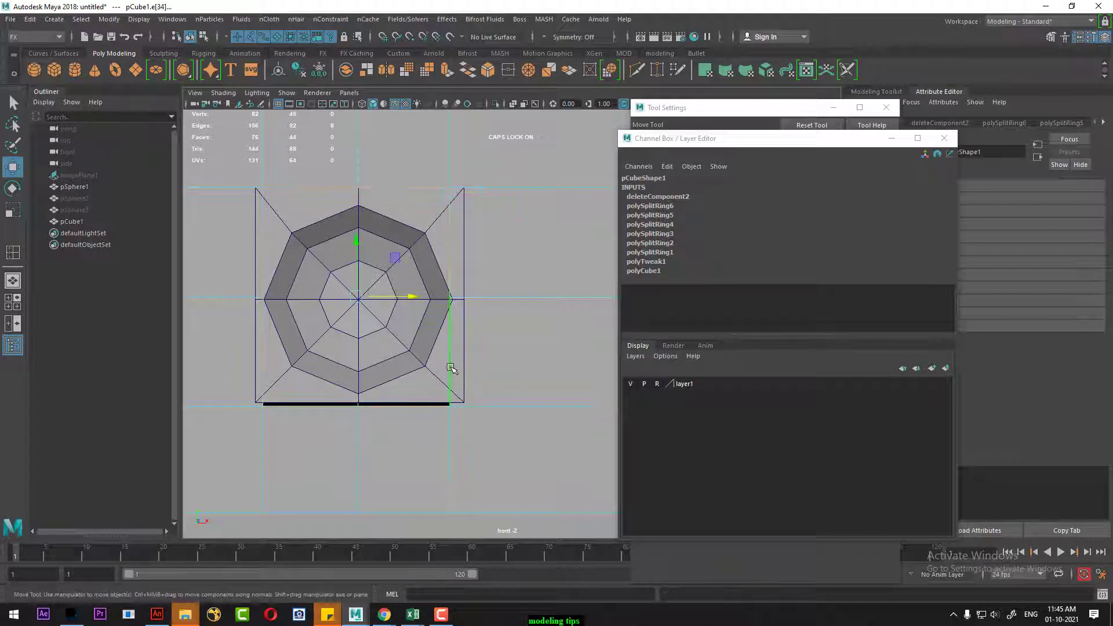
{"action": "key", "text": "f"}
{"action": "scroll", "coordinate": [525, 249], "scroll_direction": "up", "scroll_amount": 5}
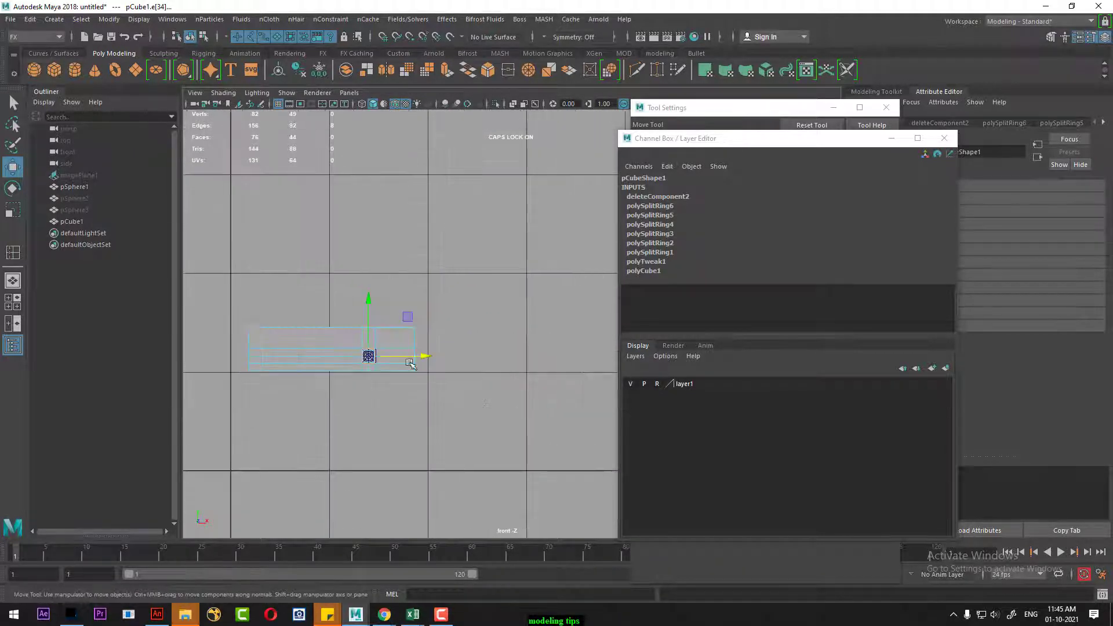
Push the cube's right-side vertices outward and shift its left-side vertices slightly left
{"action": "right_click_drag", "start_coordinate": [525, 249], "coordinate": [467, 281]}
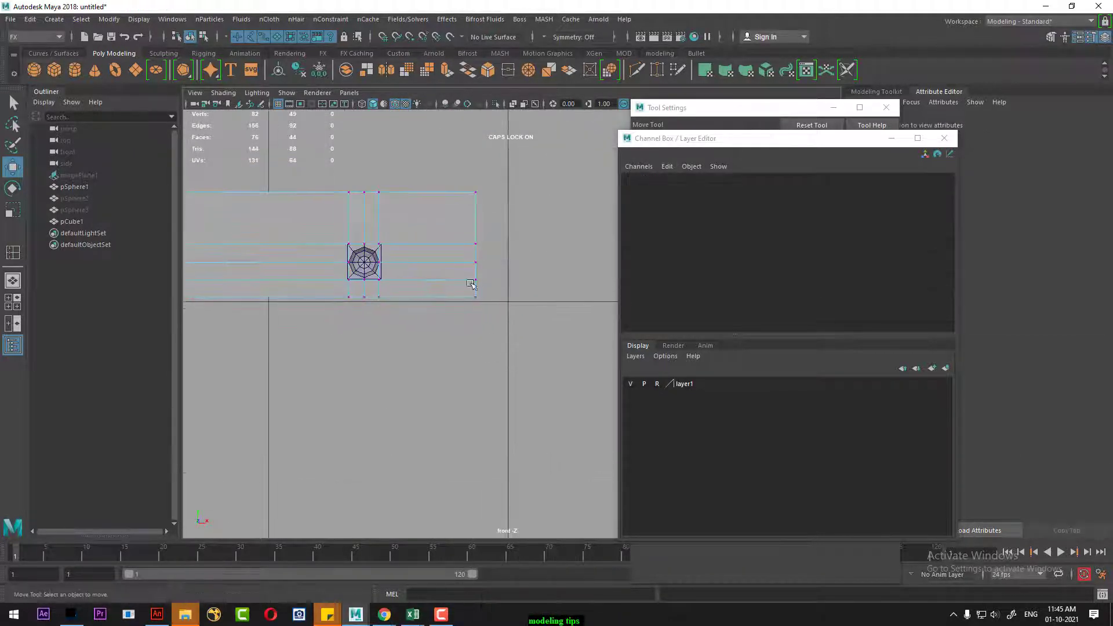
{"action": "left_click_drag", "start_coordinate": [403, 158], "coordinate": [376, 330]}
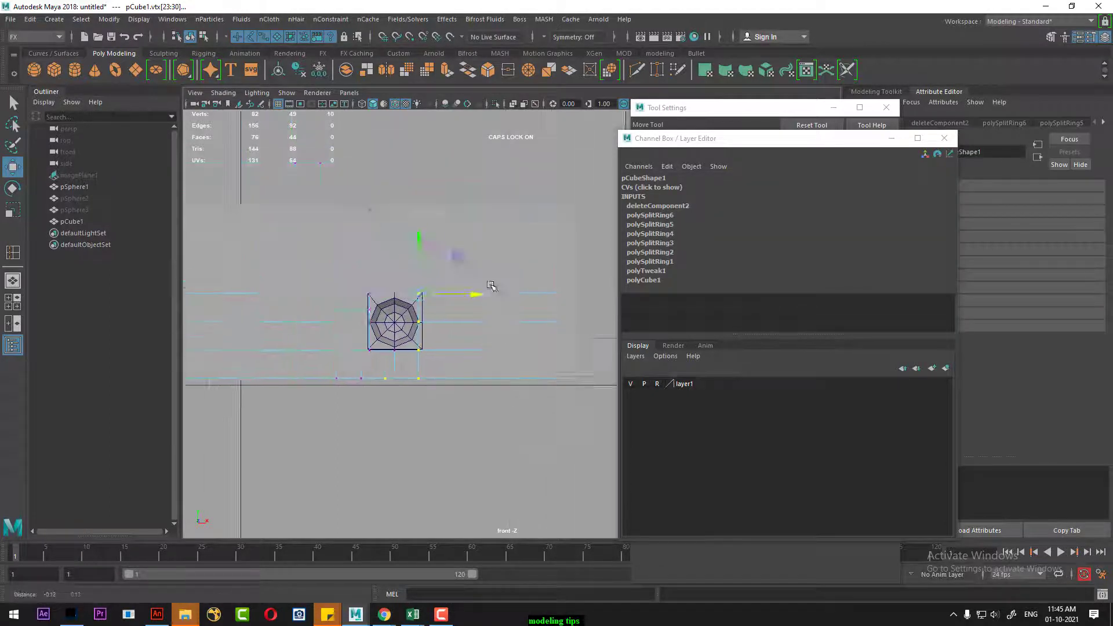
{"action": "scroll", "coordinate": [440, 361], "scroll_direction": "up", "scroll_amount": 3}
{"action": "scroll", "coordinate": [510, 307], "scroll_direction": "up", "scroll_amount": 3}
{"action": "left_click_drag", "start_coordinate": [457, 240], "coordinate": [474, 241]}
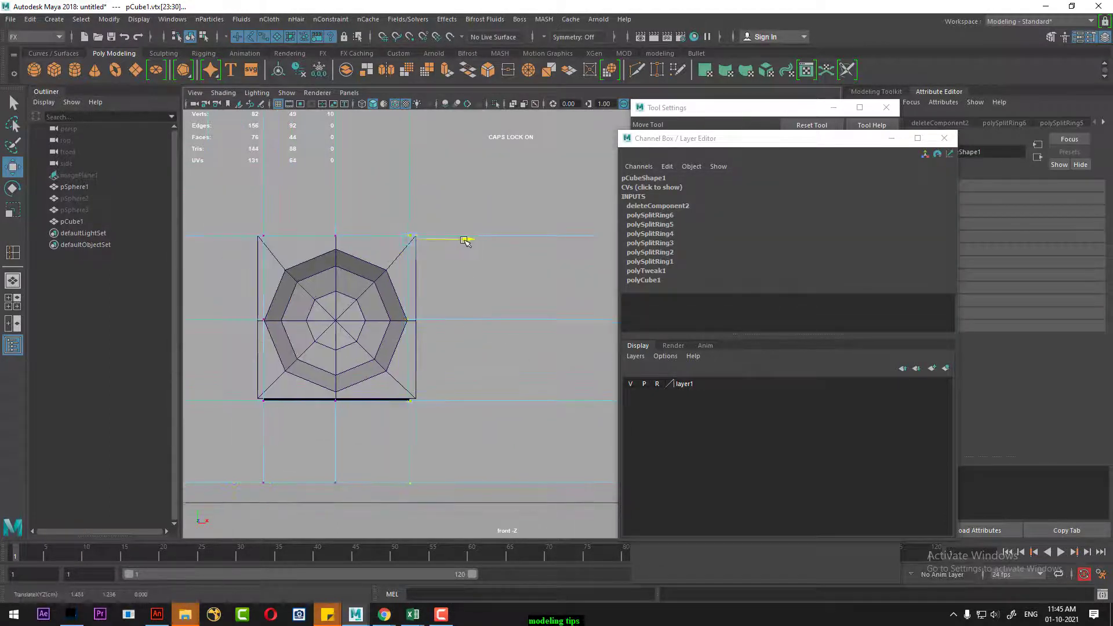
{"action": "scroll", "coordinate": [440, 253], "scroll_direction": "down", "scroll_amount": 5}
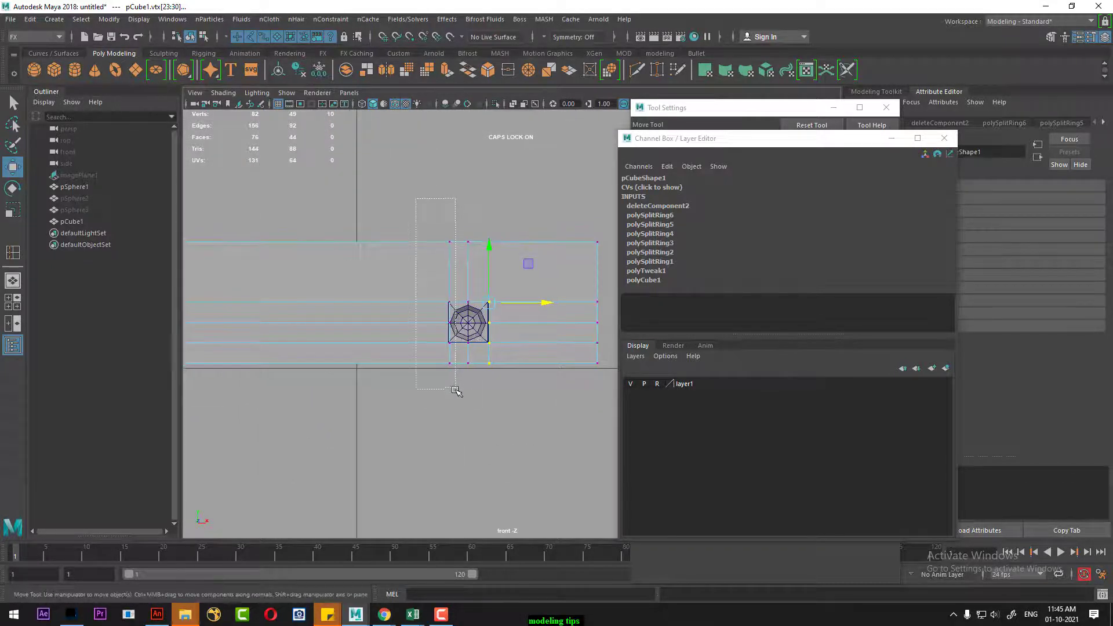
{"action": "left_click_drag", "start_coordinate": [456, 391], "coordinate": [456, 391]}
{"action": "scroll", "coordinate": [437, 298], "scroll_direction": "up", "scroll_amount": 4}
{"action": "left_click_drag", "start_coordinate": [394, 265], "coordinate": [388, 266]}
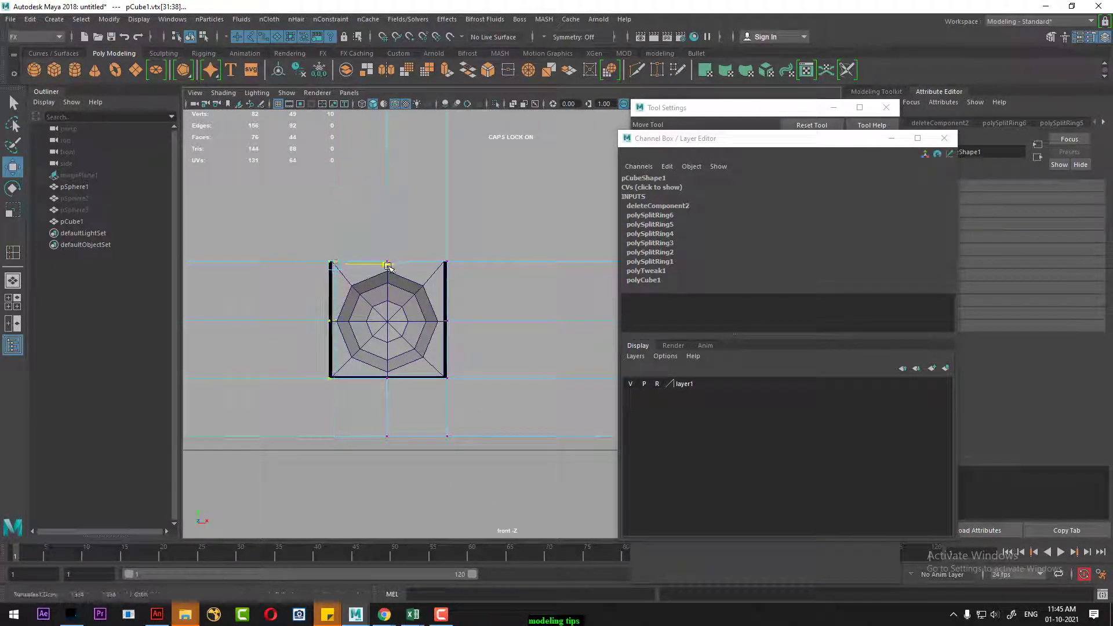
{"action": "scroll", "coordinate": [487, 412], "scroll_direction": "up", "scroll_amount": 1}
{"action": "scroll", "coordinate": [463, 412], "scroll_direction": "up", "scroll_amount": 1}
{"action": "scroll", "coordinate": [458, 347], "scroll_direction": "up", "scroll_amount": 2}
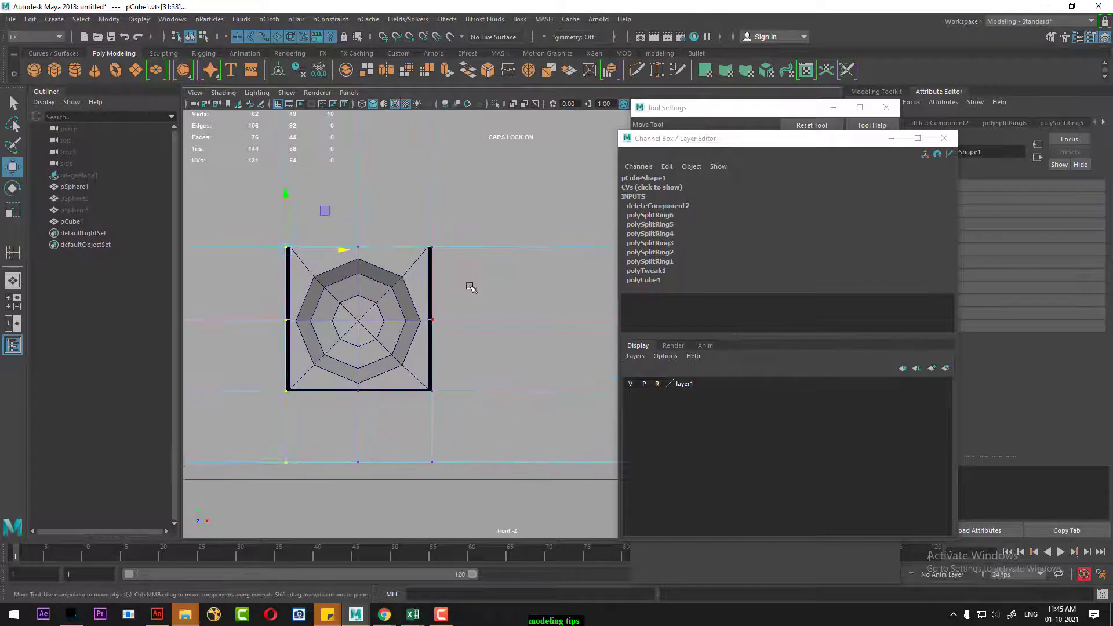
{"action": "right_click_drag", "start_coordinate": [469, 243], "coordinate": [558, 182]}
{"action": "scroll", "coordinate": [404, 269], "scroll_direction": "up", "scroll_amount": 2}
Snap the disc's right vertex column onto the cube's border vertices
{"action": "left_click", "coordinate": [388, 243]}
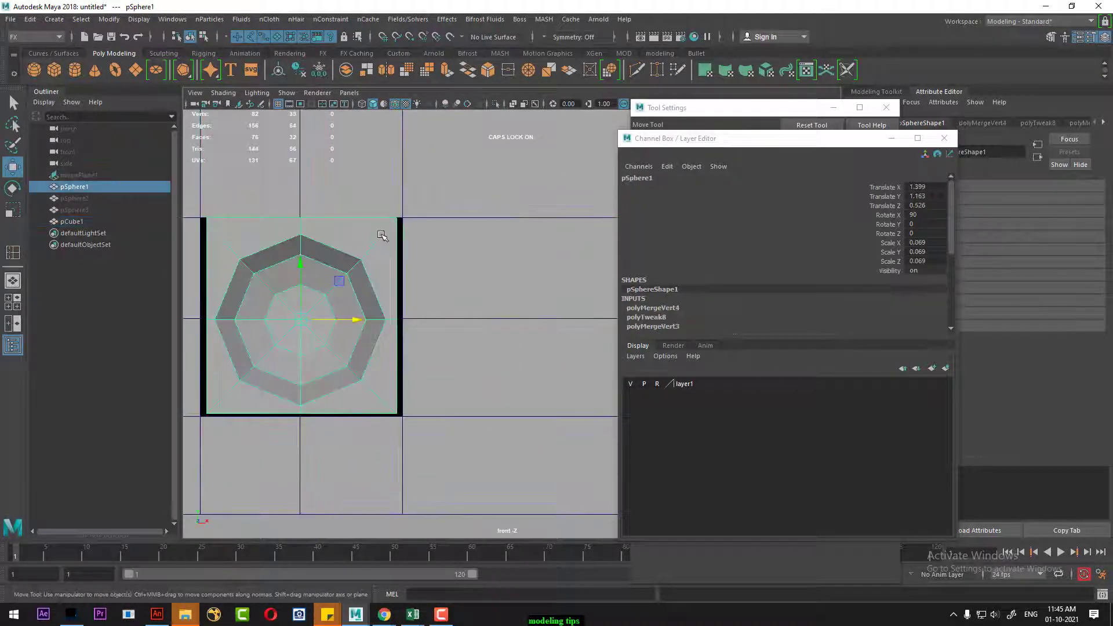
{"action": "right_click_drag", "start_coordinate": [376, 233], "coordinate": [297, 235]}
{"action": "left_click_drag", "start_coordinate": [406, 186], "coordinate": [385, 455]}
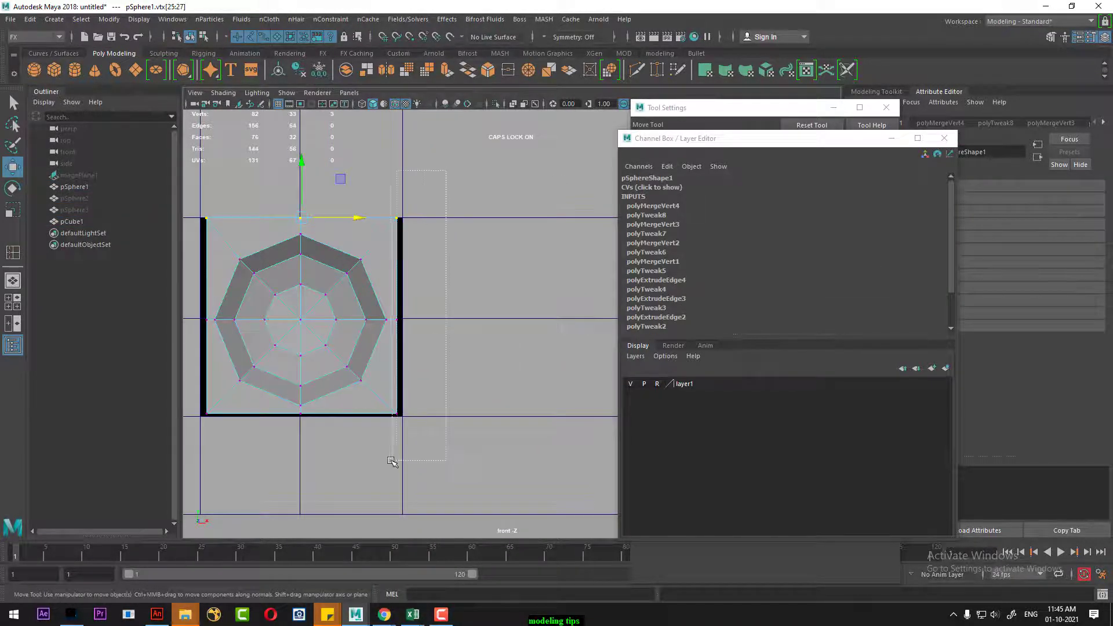
{"action": "key", "text": "v"}
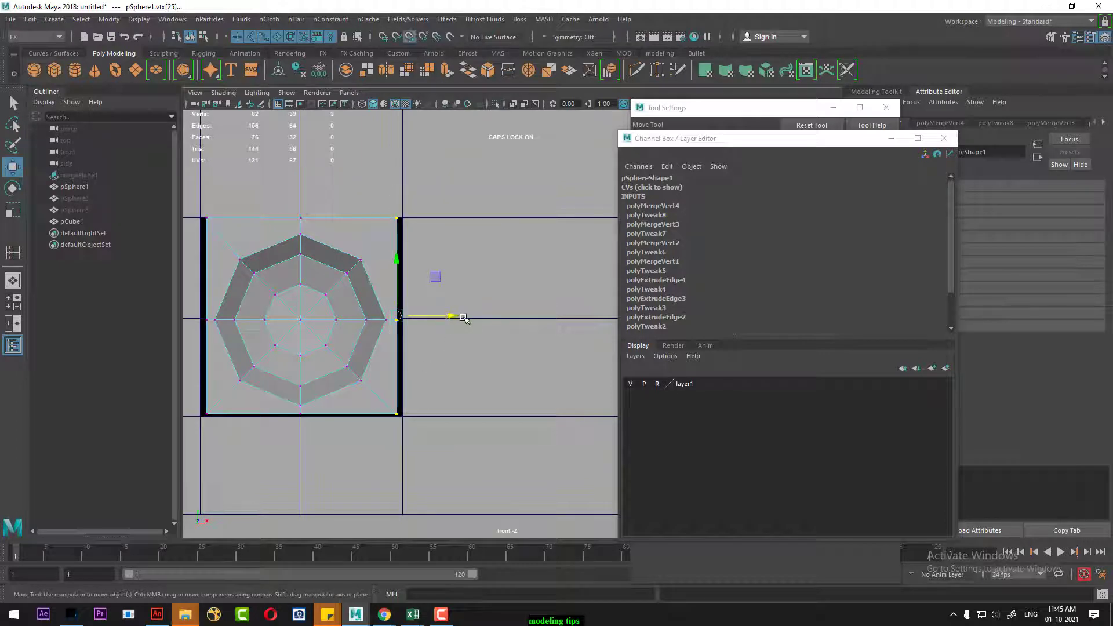
{"action": "middle_click_drag", "start_coordinate": [293, 264], "coordinate": [346, 239], "text": "alt"}
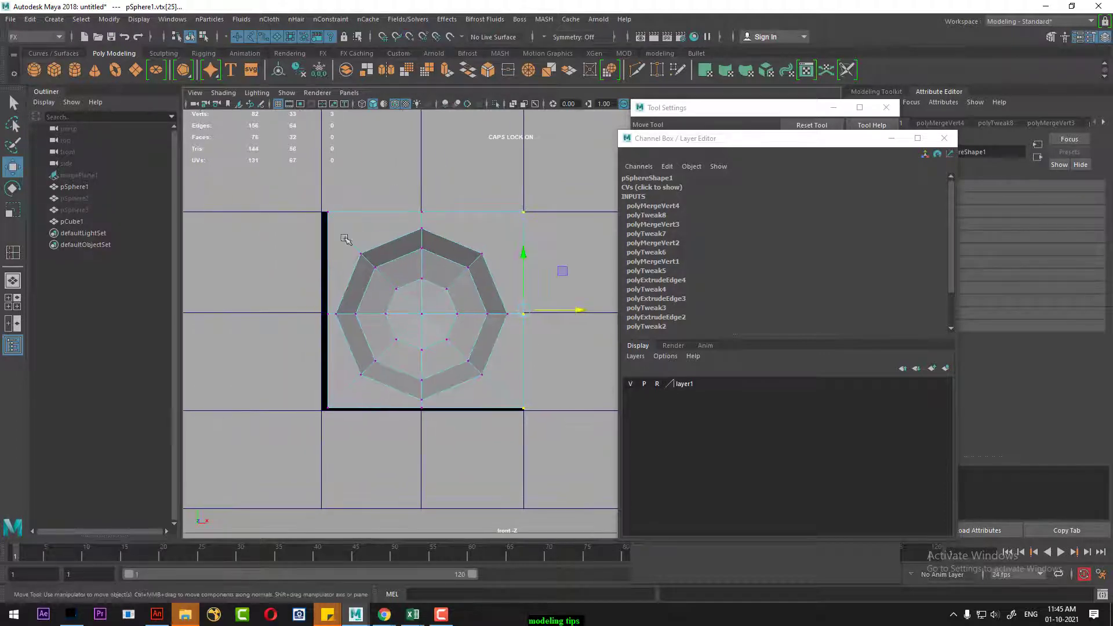
Snap the disc's left vertex column and bottom-centre vertex onto the cube's edges
{"action": "left_click_drag", "start_coordinate": [282, 165], "coordinate": [331, 492]}
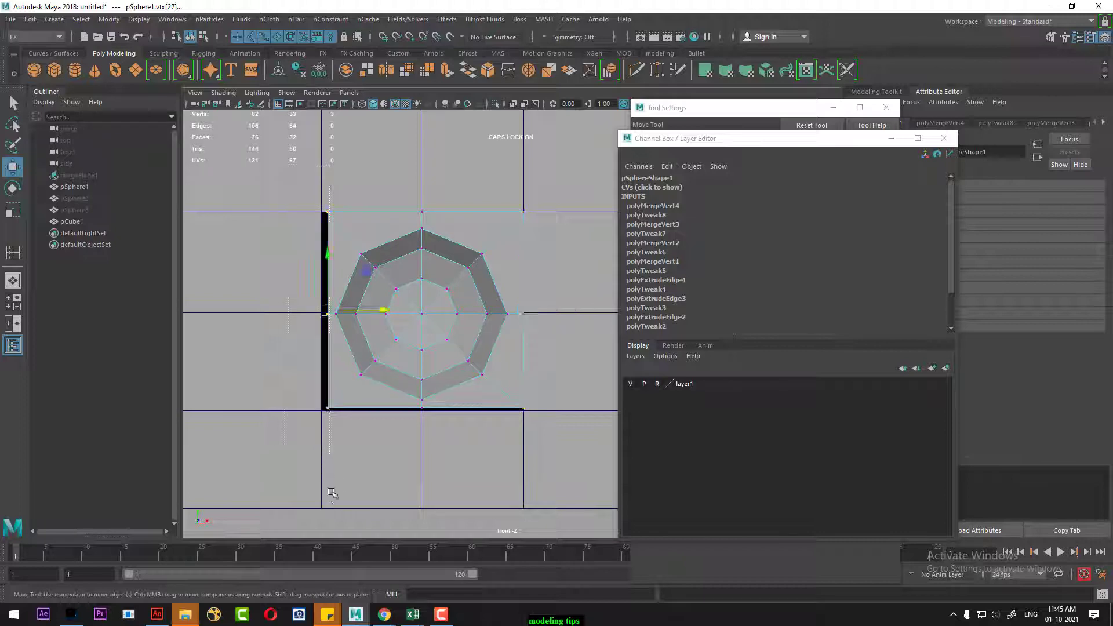
{"action": "key", "text": "v"}
{"action": "left_click_drag", "start_coordinate": [386, 310], "coordinate": [277, 325]}
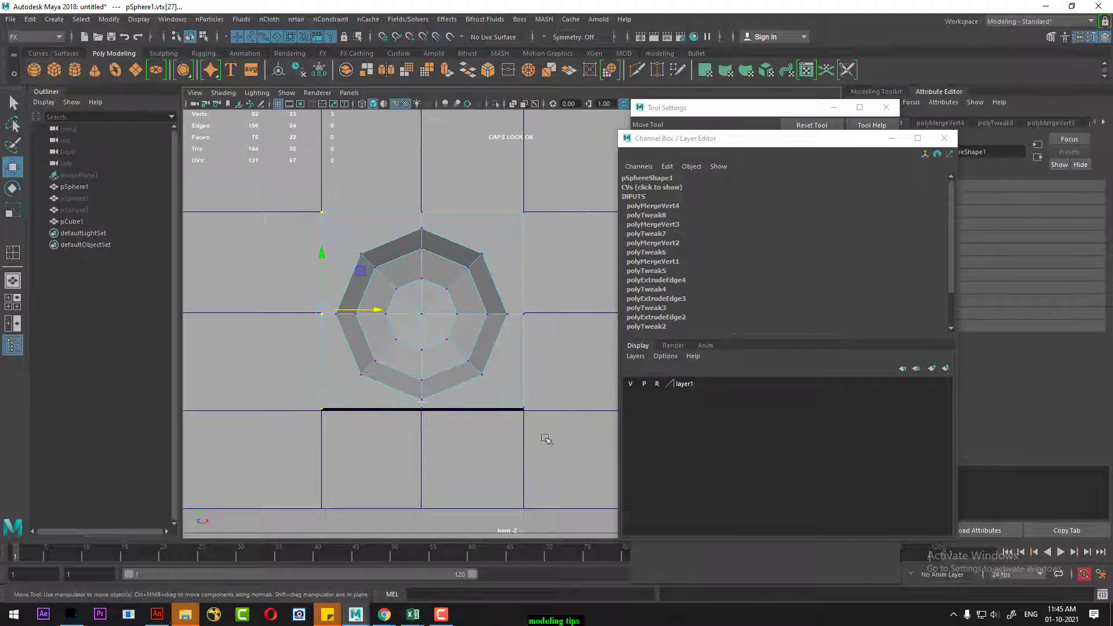
{"action": "left_click", "coordinate": [421, 409]}
{"action": "mouse_move", "coordinate": [423, 358]}
{"action": "left_mouse_down"}
{"action": "mouse_move", "coordinate": [413, 416]}
{"action": "mouse_move", "coordinate": [464, 243]}
{"action": "left_mouse_up"}
Combine the bolt-hole disc and the cube panel into one mesh, pSphere4
{"action": "right_click", "coordinate": [463, 243]}
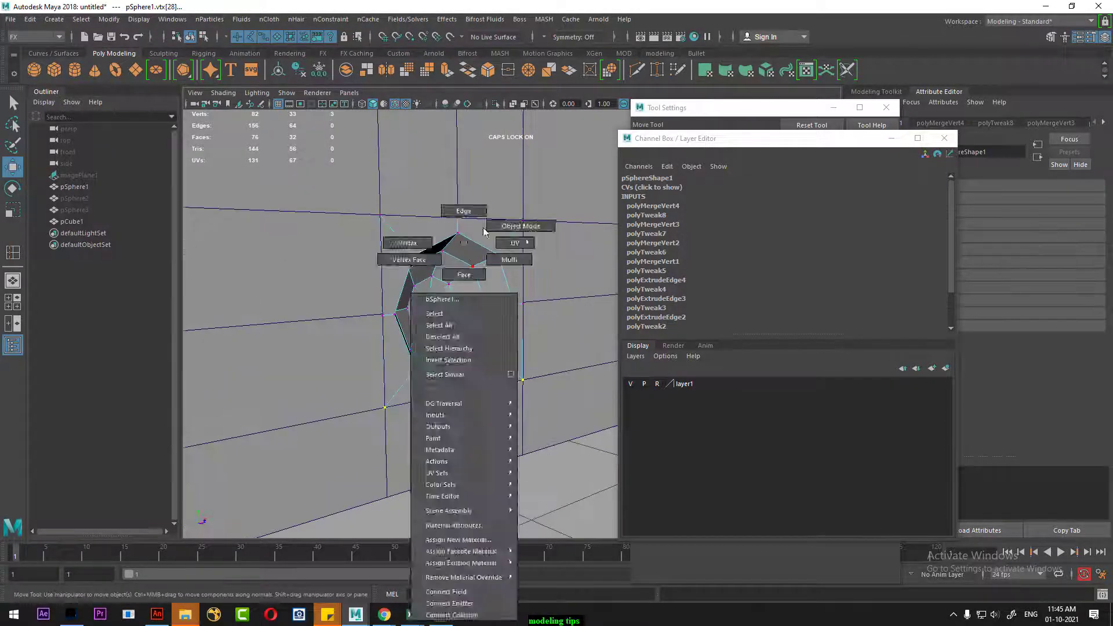
{"action": "left_click", "coordinate": [484, 232]}
{"action": "left_click_drag", "start_coordinate": [442, 404], "coordinate": [497, 409], "text": "alt"}
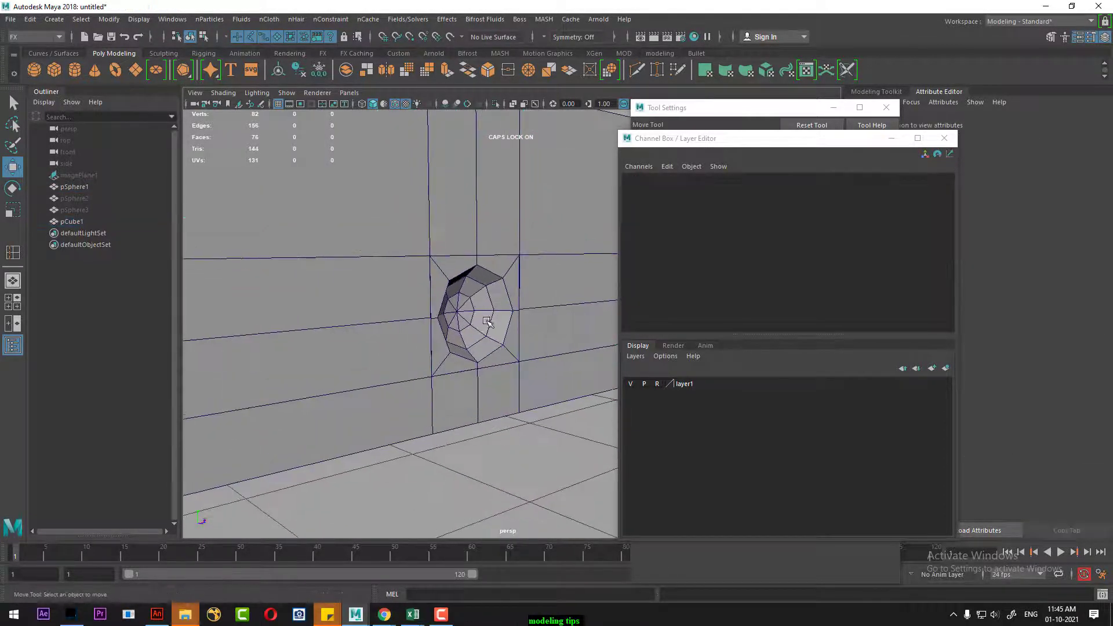
{"action": "mouse_move", "coordinate": [487, 321]}
{"action": "left_mouse_down", "text": "alt"}
{"action": "mouse_move", "coordinate": [502, 297]}
{"action": "mouse_move", "coordinate": [474, 303]}
{"action": "left_mouse_up", "text": "alt"}
{"action": "left_click", "coordinate": [477, 340]}
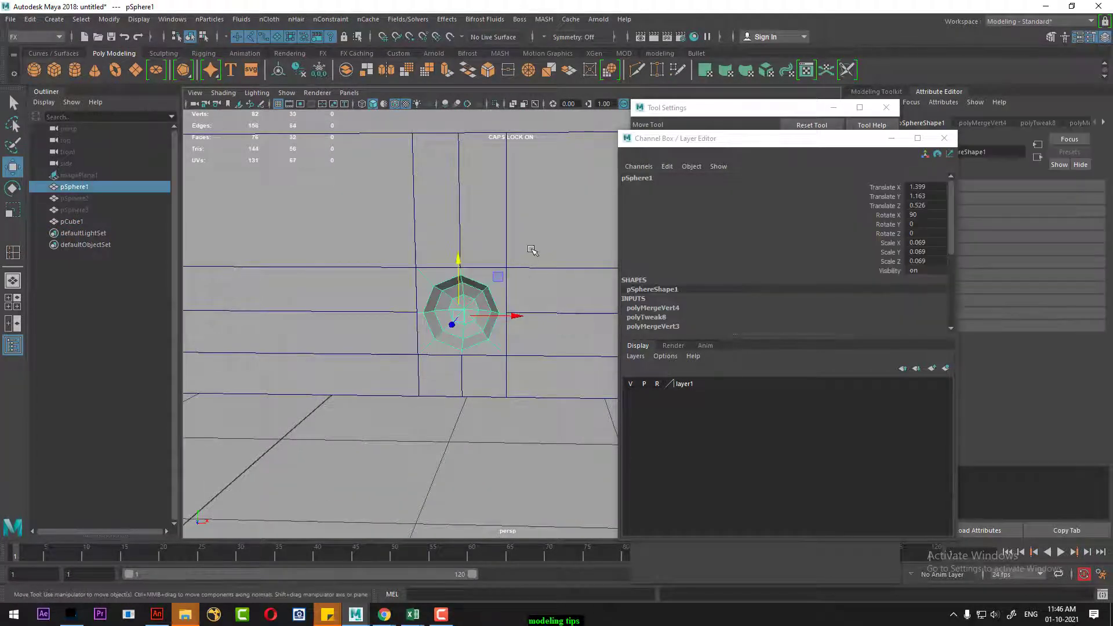
{"action": "left_click", "coordinate": [532, 267], "text": "shift"}
{"action": "right_click", "coordinate": [429, 240], "text": "shift"}
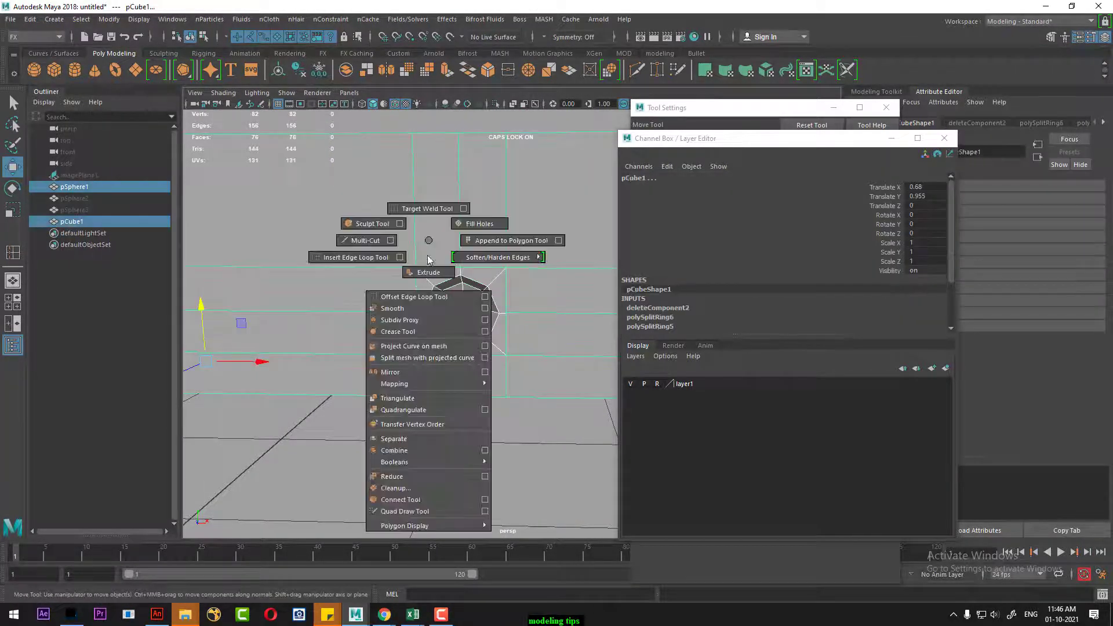
{"action": "left_click", "coordinate": [398, 456]}
Try merging the vertices around the disc, then undo the merge and frame the disc
{"action": "right_click_drag", "start_coordinate": [473, 250], "coordinate": [408, 244]}
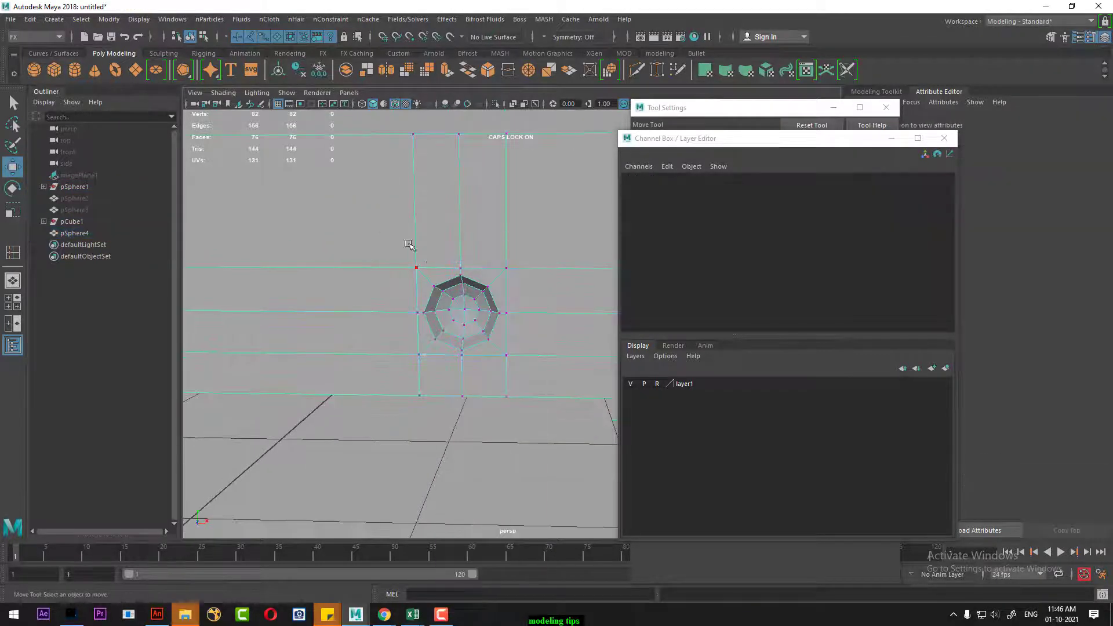
{"action": "left_click_drag", "start_coordinate": [555, 475], "coordinate": [555, 475]}
{"action": "right_click_drag", "start_coordinate": [481, 253], "coordinate": [514, 235], "text": "shift"}
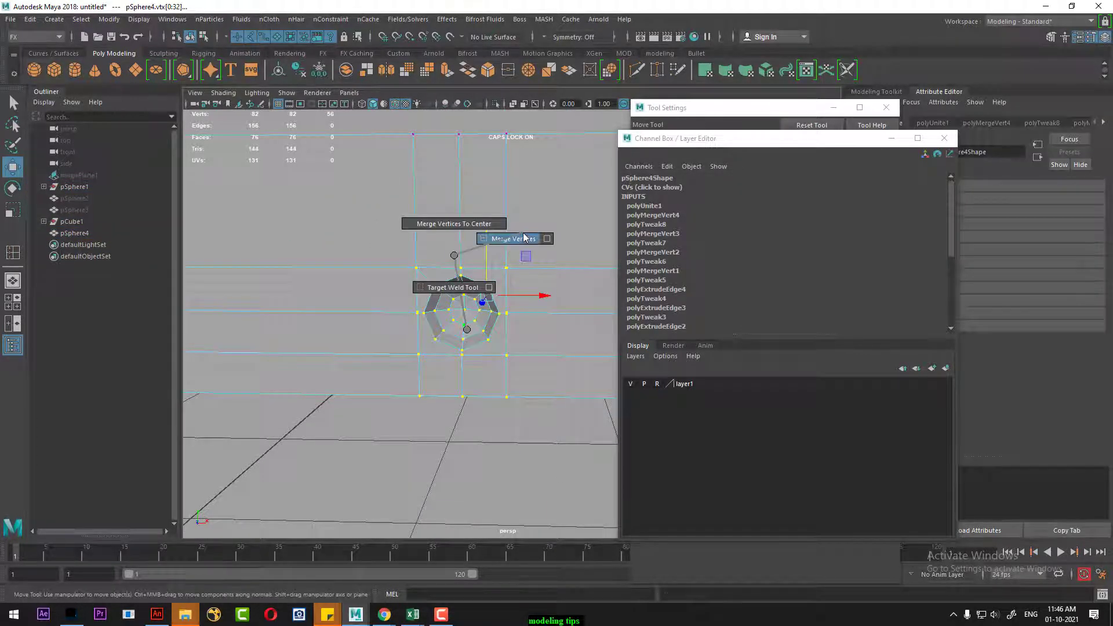
{"action": "scroll", "coordinate": [457, 353], "scroll_direction": "up", "scroll_amount": 5}
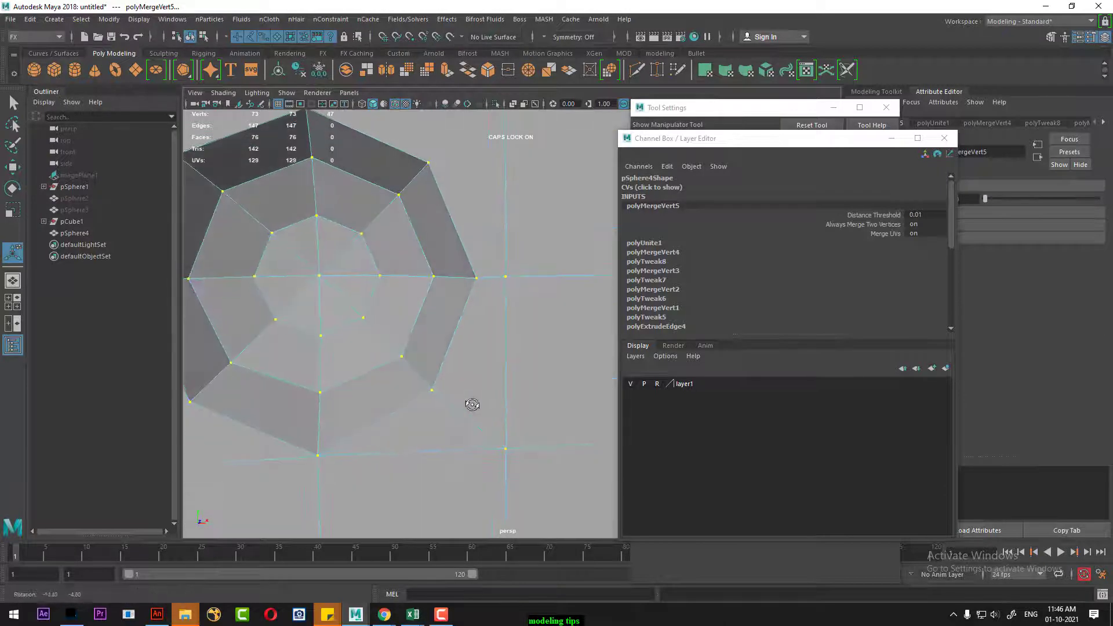
{"action": "key", "text": "f"}
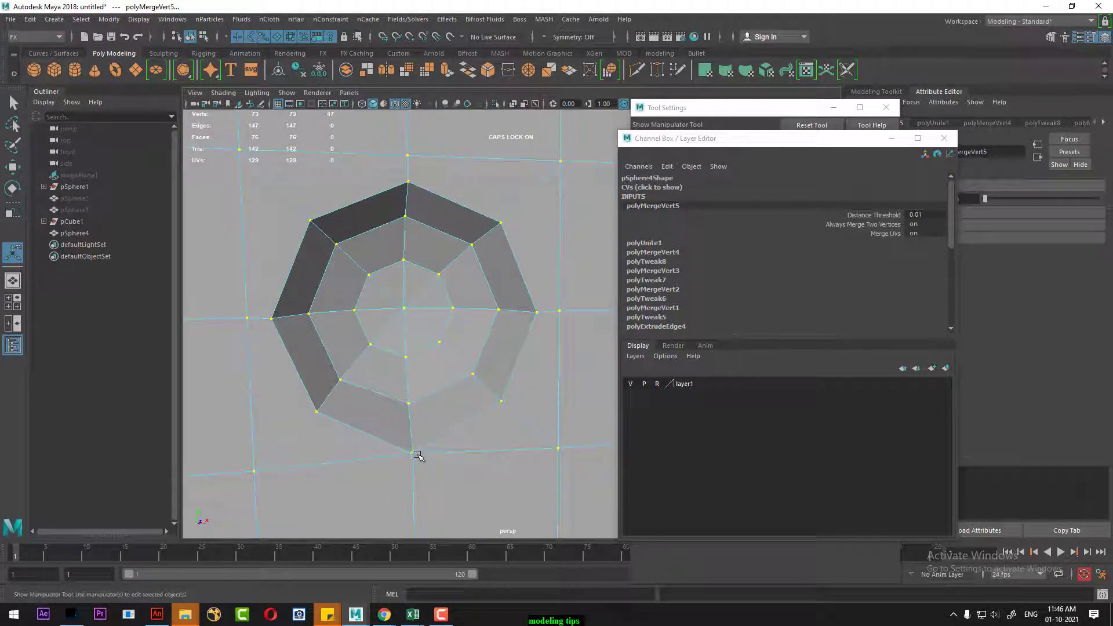
{"action": "left_click_drag", "start_coordinate": [758, 147], "coordinate": [869, 148]}
{"action": "scroll", "coordinate": [484, 415], "scroll_direction": "up", "scroll_amount": 4}
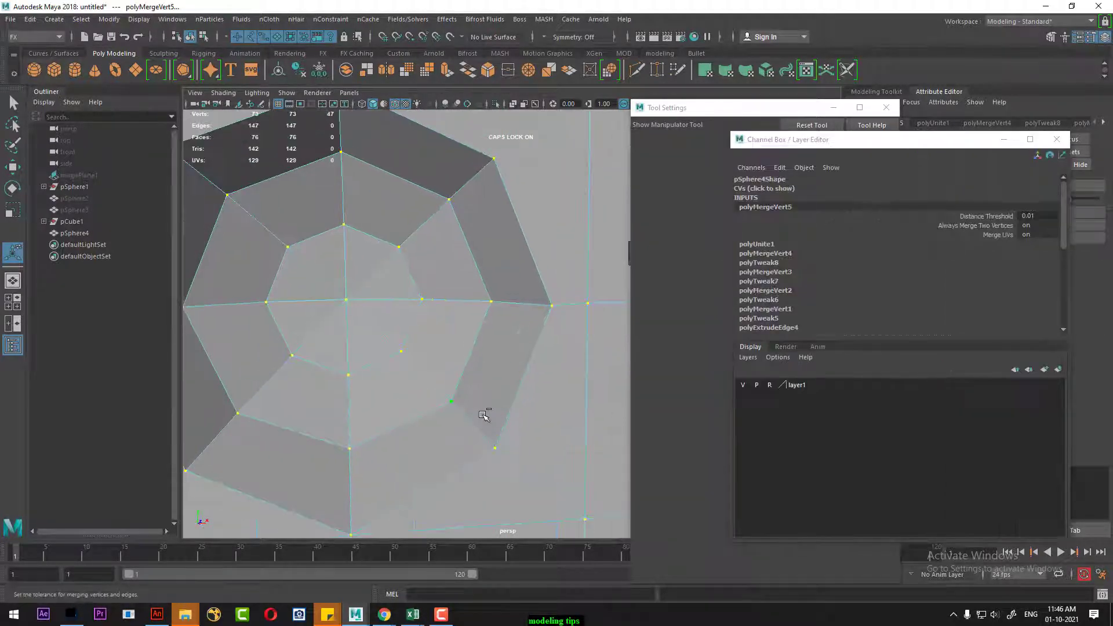
{"action": "key", "text": "ctrl+z"}
{"action": "scroll", "coordinate": [464, 444], "scroll_direction": "up", "scroll_amount": 3}
{"action": "scroll", "coordinate": [464, 443], "scroll_direction": "down", "scroll_amount": 3}
{"action": "key", "text": "f"}
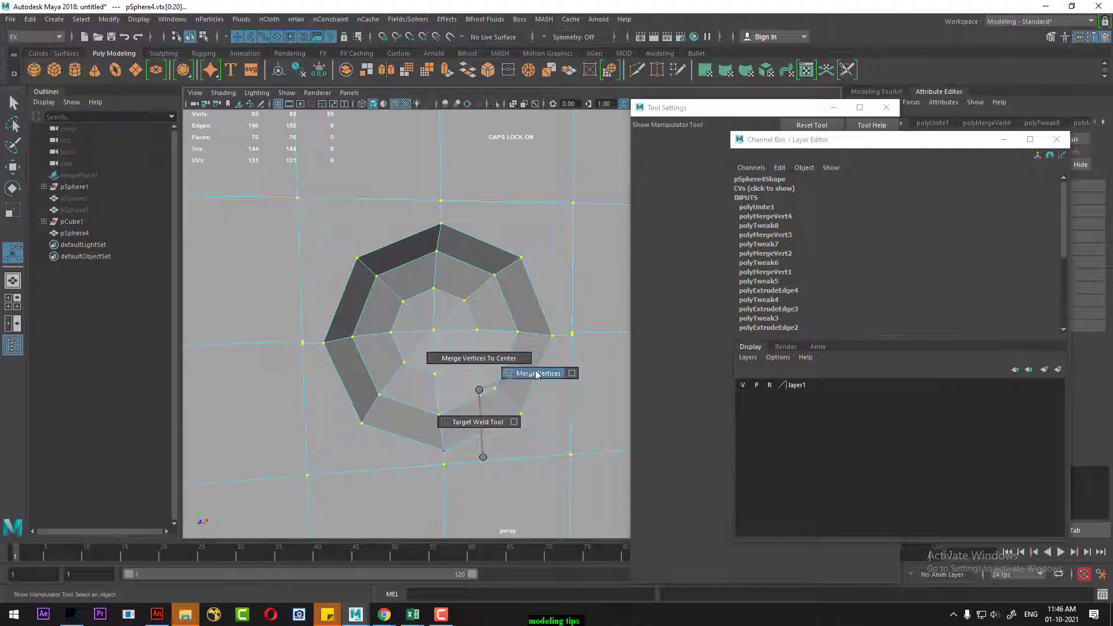
Weld the disc's ring vertices to the panel, dropping the mesh from 82 to 74 vertices
{"action": "right_click_drag", "start_coordinate": [479, 393], "coordinate": [531, 375], "text": "shift"}
{"action": "key", "text": "F8"}
{"action": "key", "text": "q"}
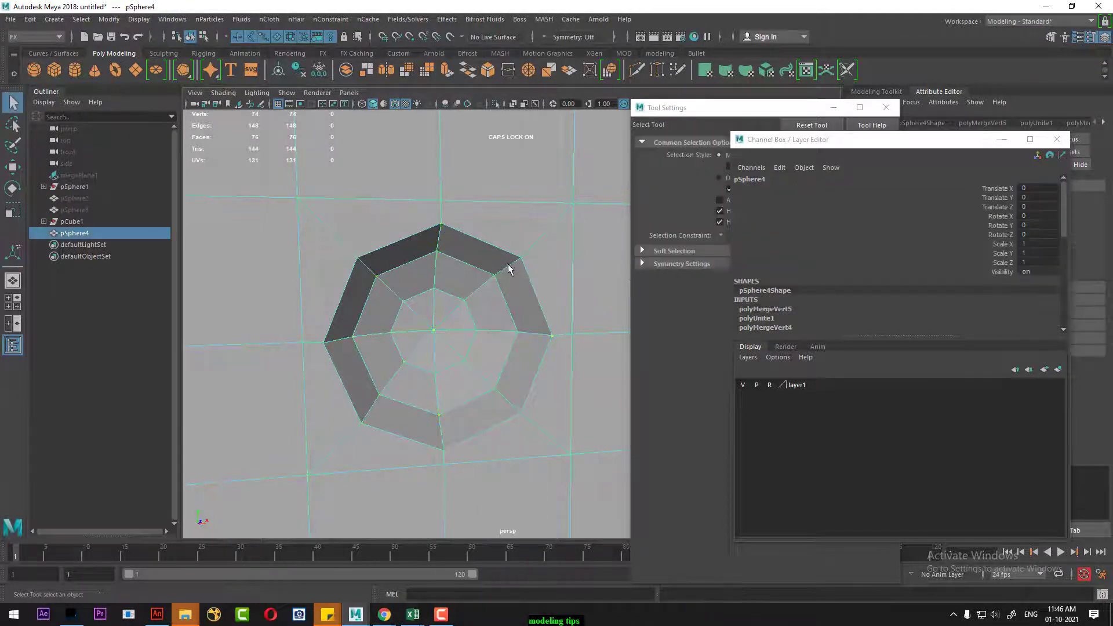
Preview the combined mesh smoothed, then turn the smooth preview back off
{"action": "key", "text": "3"}
{"action": "left_click", "coordinate": [529, 518]}
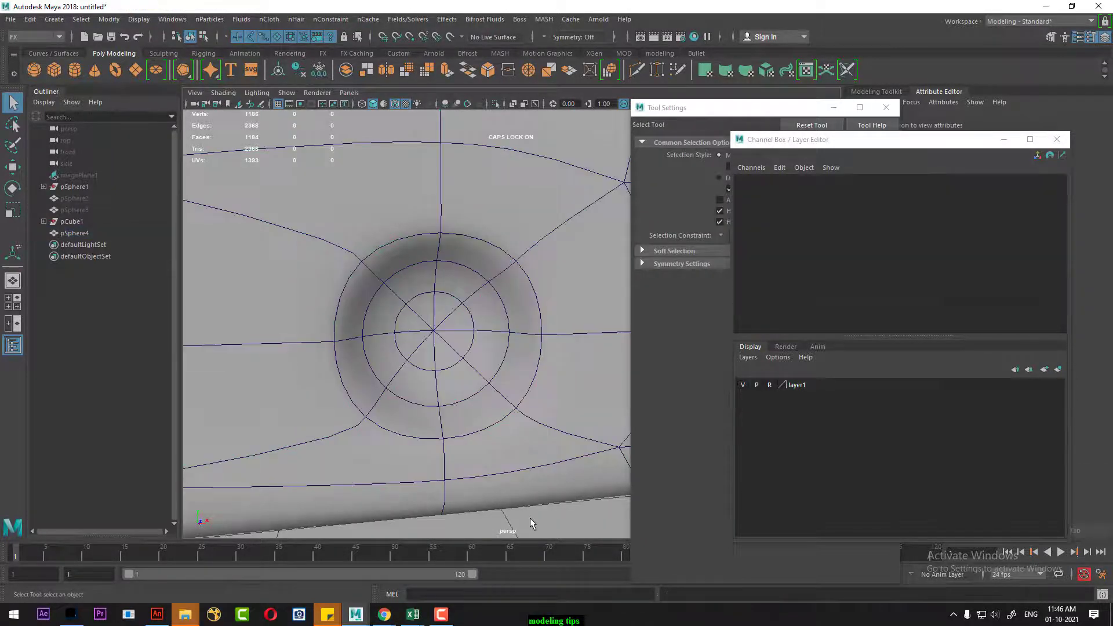
{"action": "left_click", "coordinate": [514, 412]}
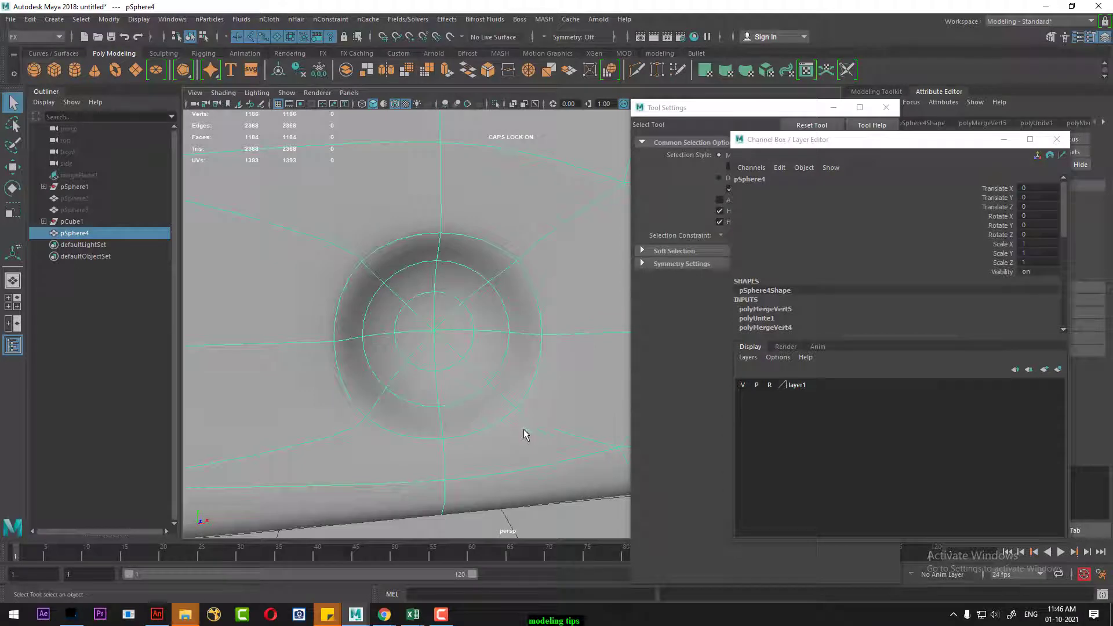
{"action": "key", "text": "1"}
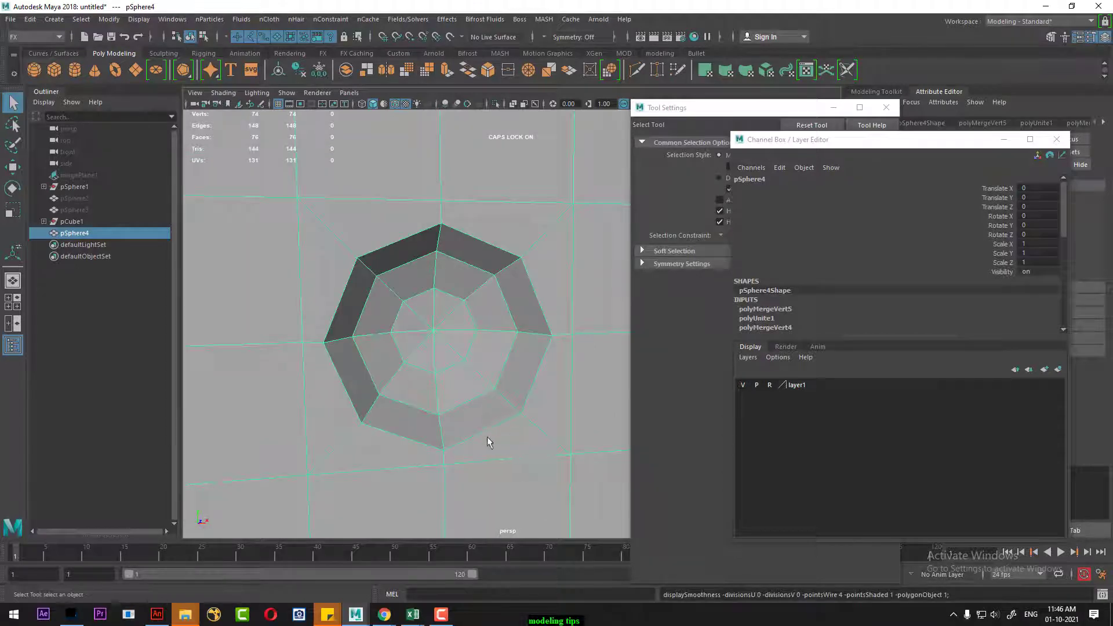
{"action": "mouse_move", "coordinate": [486, 442]}
{"action": "left_mouse_down", "text": "alt"}
{"action": "mouse_move", "coordinate": [518, 426]}
{"action": "mouse_move", "coordinate": [477, 454]}
{"action": "left_mouse_up", "text": "alt"}
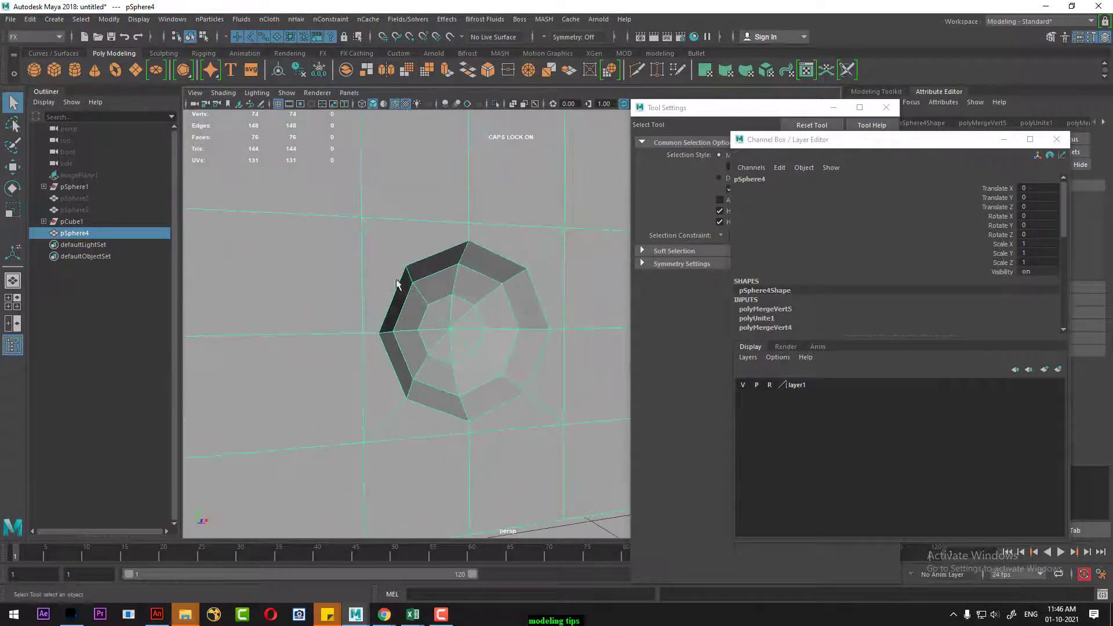
{"action": "right_click", "coordinate": [482, 256], "text": "shift"}
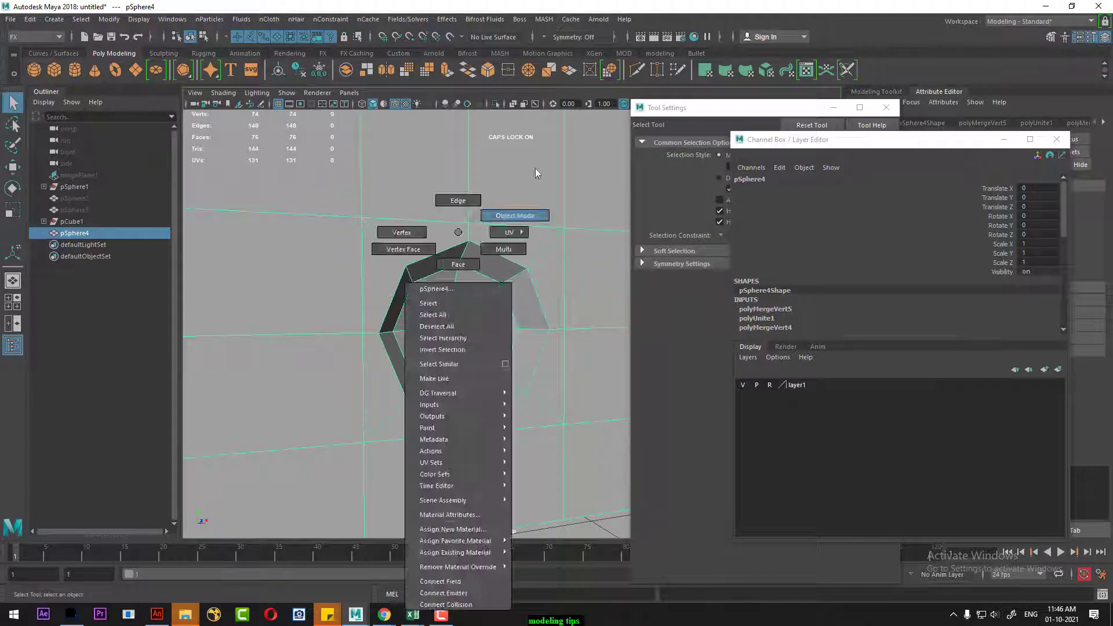
{"action": "right_click", "coordinate": [493, 207], "text": "shift"}
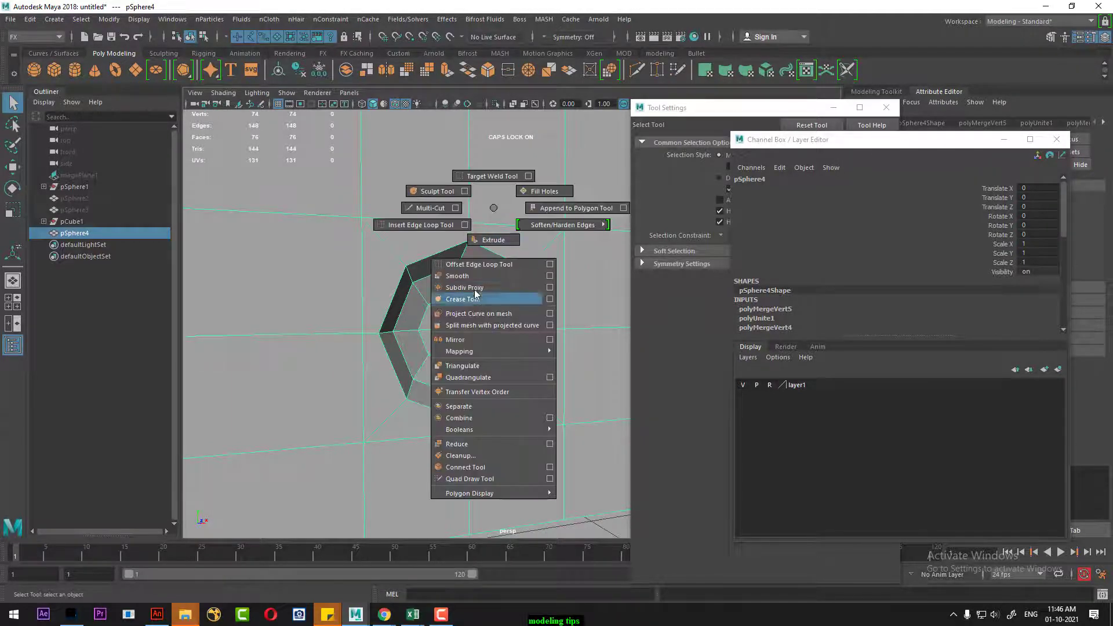
Smooth the combined mesh with 2 divisions, closing the floating Channel Box and Tool Settings
{"action": "left_click", "coordinate": [475, 276]}
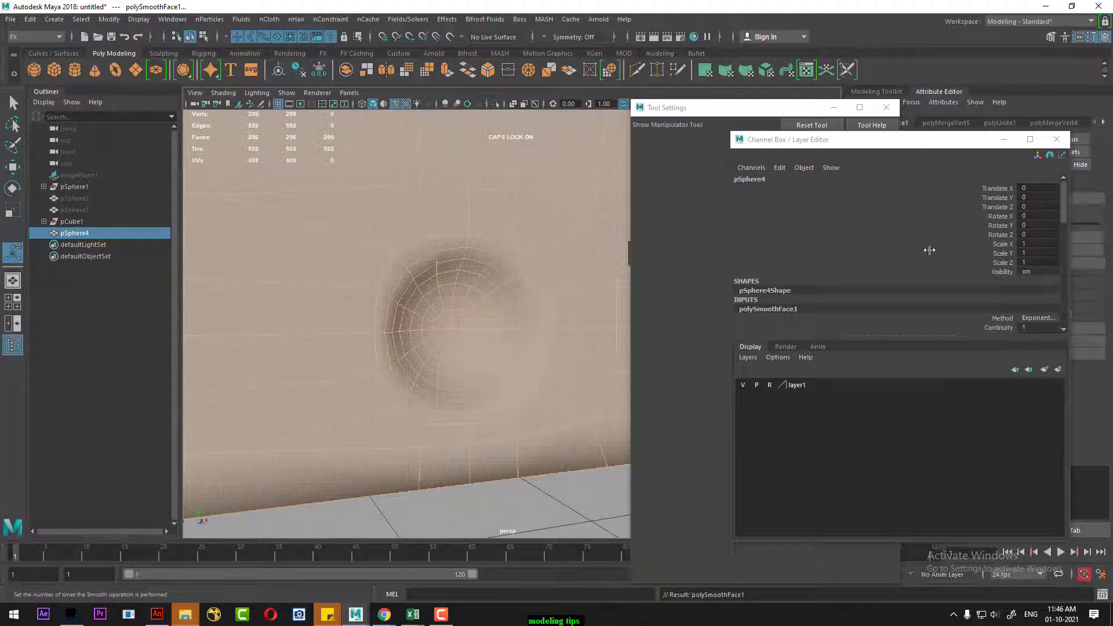
{"action": "left_click", "coordinate": [1056, 139]}
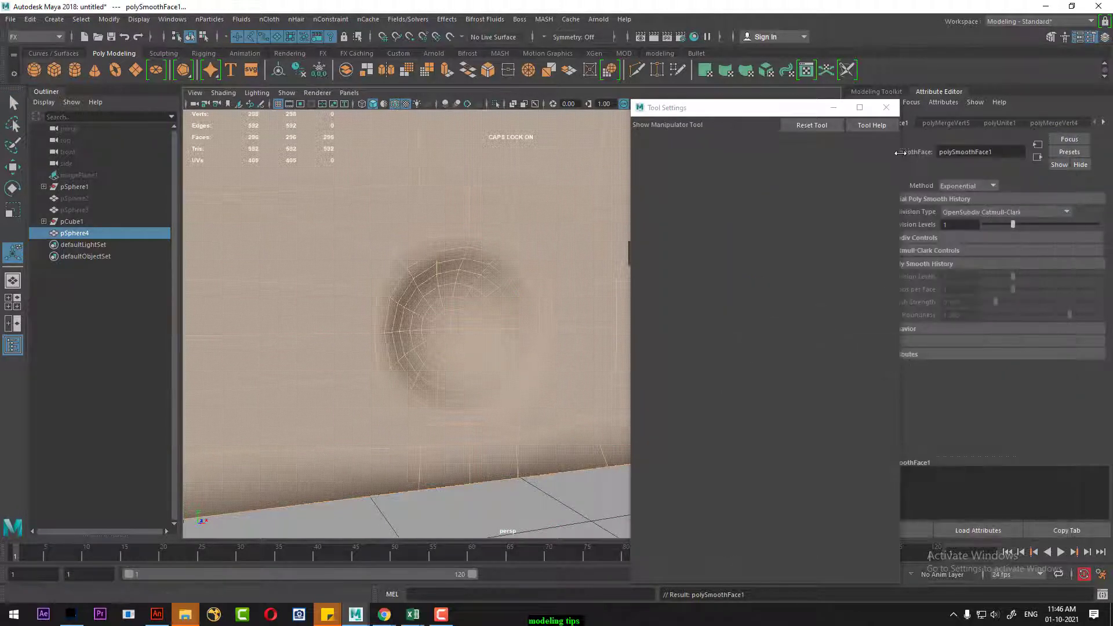
{"action": "left_click", "coordinate": [886, 107]}
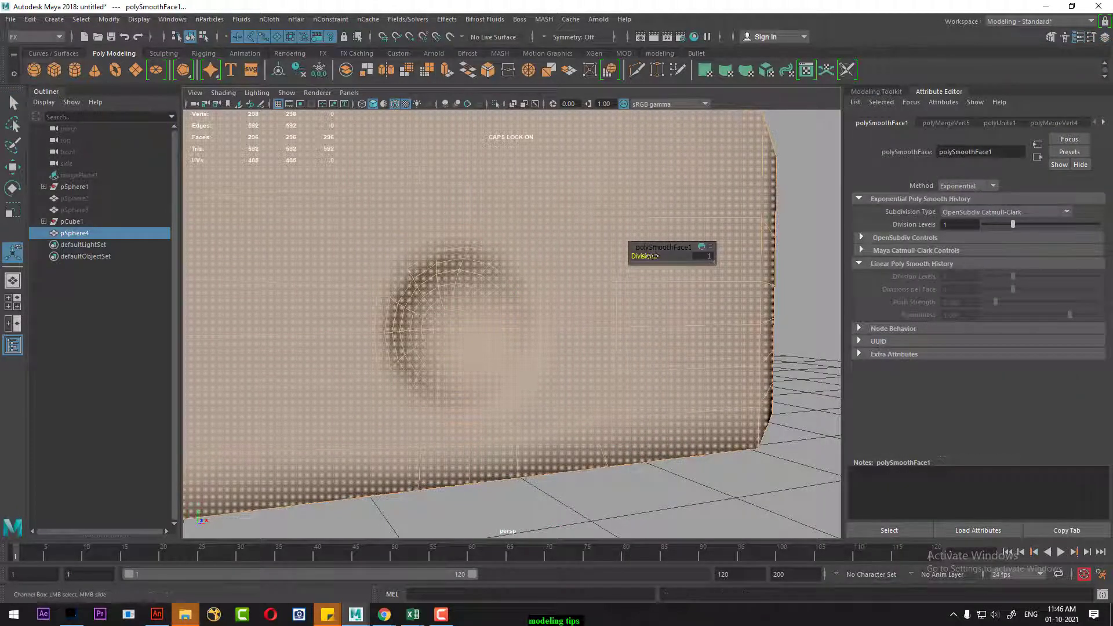
{"action": "left_click_drag", "start_coordinate": [658, 256], "coordinate": [672, 256]}
Inspect the smoothed bolt recess with the wireframe overlay toggled on and off
{"action": "left_click_drag", "start_coordinate": [693, 436], "coordinate": [695, 450], "text": "alt"}
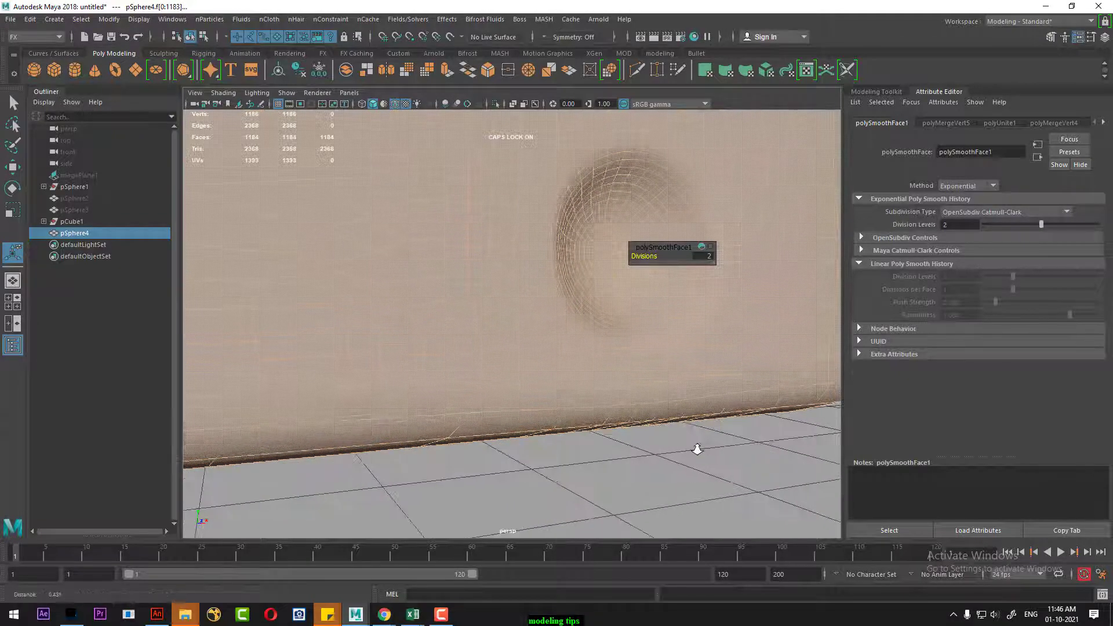
{"action": "scroll", "coordinate": [695, 458], "scroll_direction": "up", "scroll_amount": 3}
{"action": "left_click", "coordinate": [695, 495]}
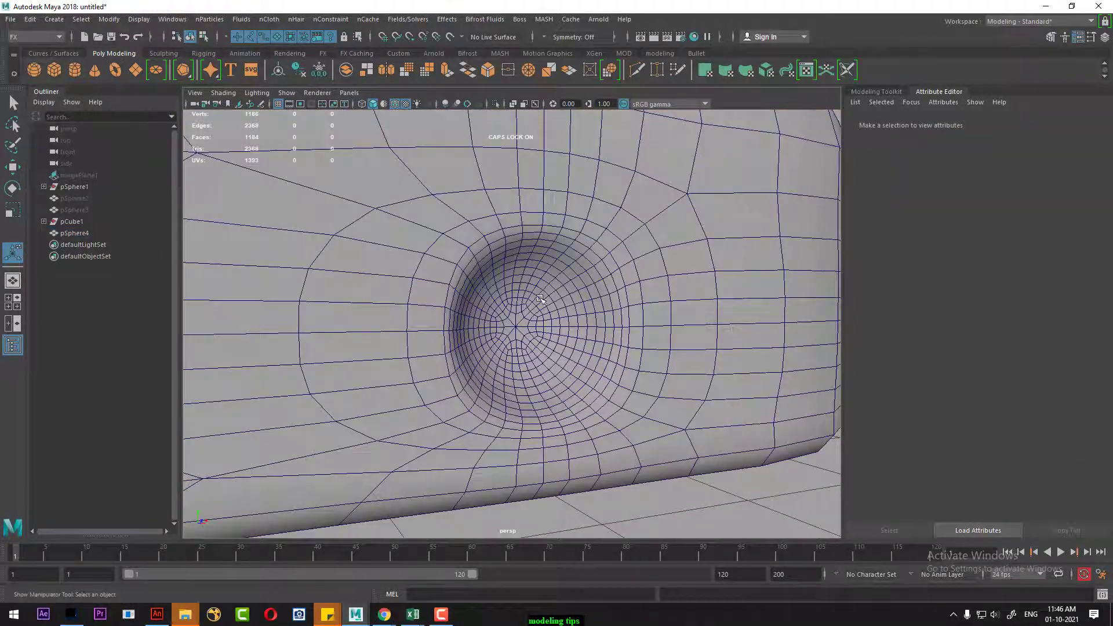
{"action": "left_click", "coordinate": [568, 249]}
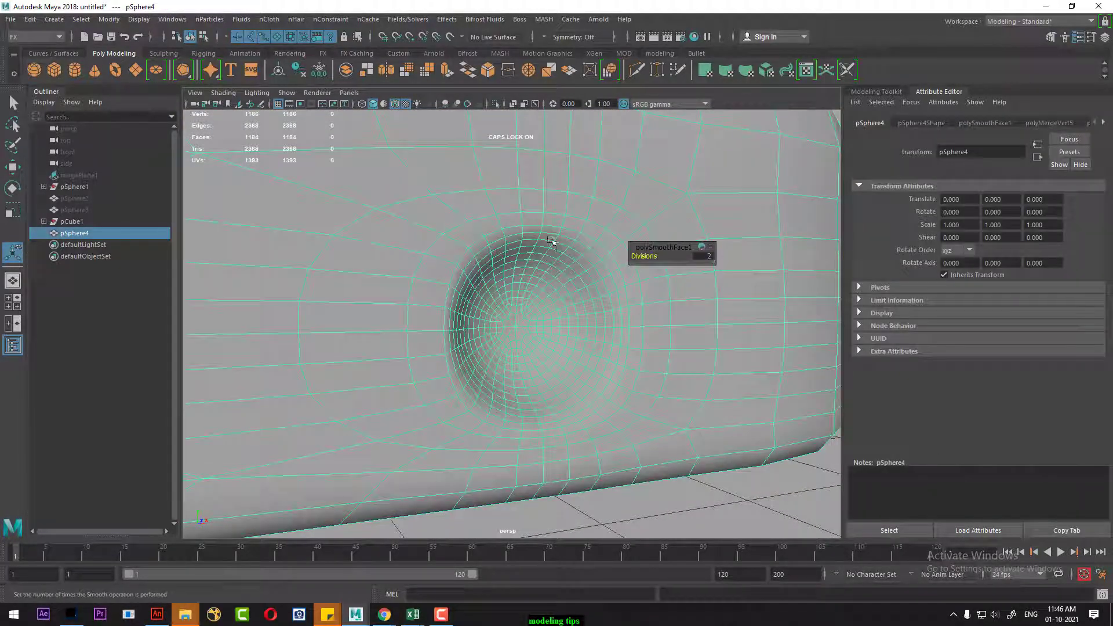
{"action": "left_click", "coordinate": [361, 103]}
{"action": "left_click", "coordinate": [395, 104]}
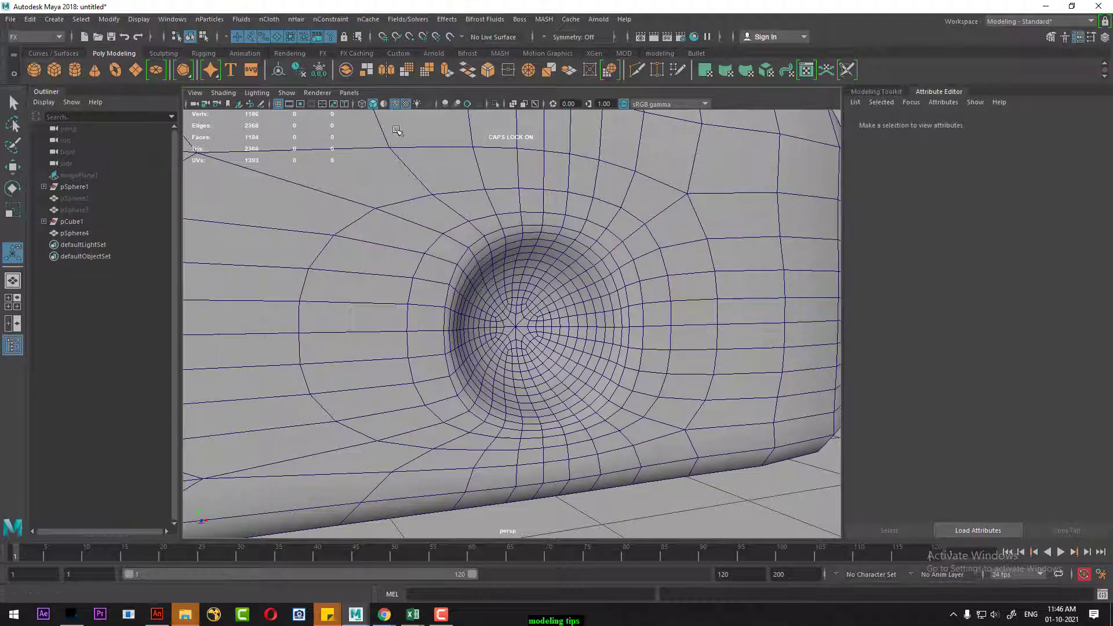
{"action": "left_click", "coordinate": [394, 104]}
{"action": "mouse_move", "coordinate": [579, 319]}
{"action": "left_mouse_down", "text": "alt"}
{"action": "mouse_move", "coordinate": [590, 336]}
{"action": "mouse_move", "coordinate": [576, 332]}
{"action": "left_mouse_up", "text": "alt"}
{"action": "left_click", "coordinate": [576, 333]}
{"action": "right_click_drag", "start_coordinate": [504, 204], "coordinate": [512, 509]}
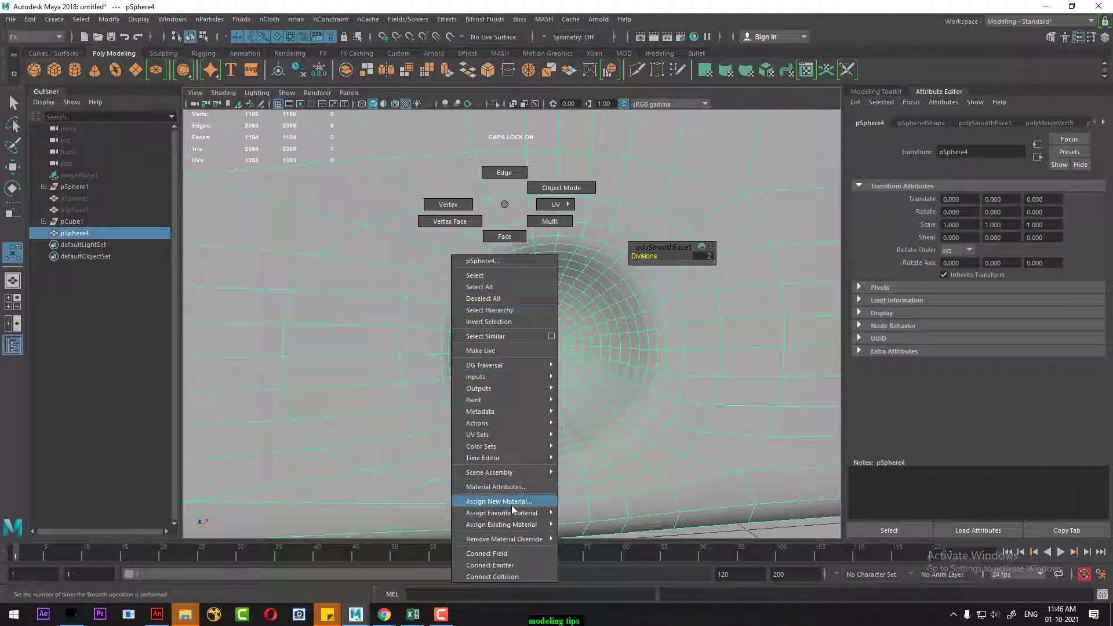
Assign a new glossy material to pSphere4 and pan to inspect the recess
{"action": "mouse_move", "coordinate": [496, 502]}
{"action": "left_click", "coordinate": [585, 514]}
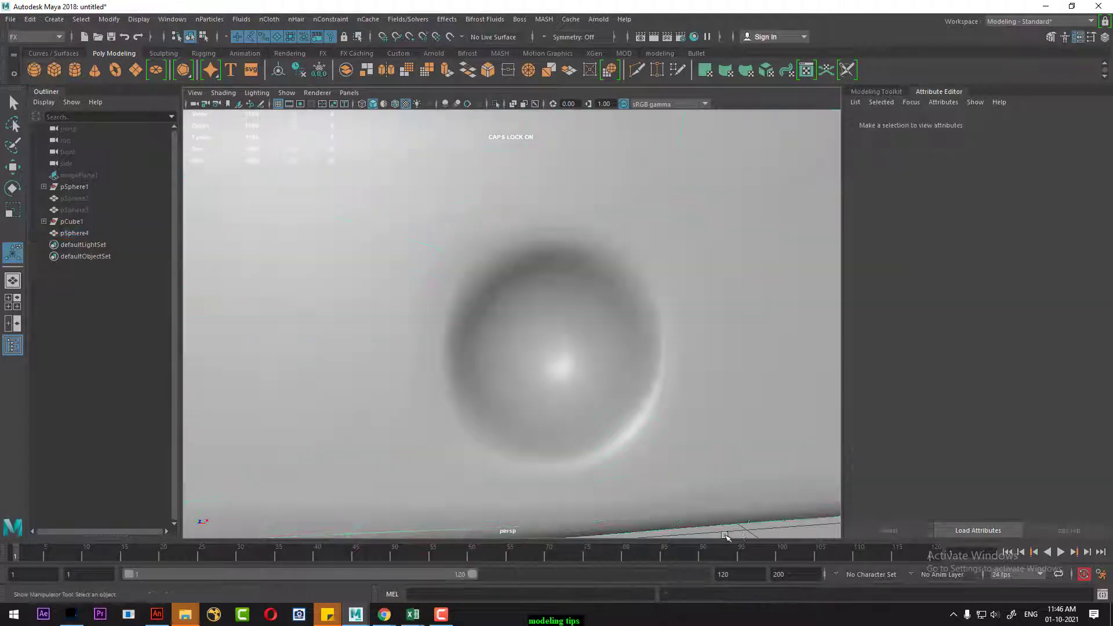
{"action": "middle_click_drag", "start_coordinate": [726, 536], "coordinate": [705, 497], "text": "alt"}
{"action": "left_click", "coordinate": [451, 614]}
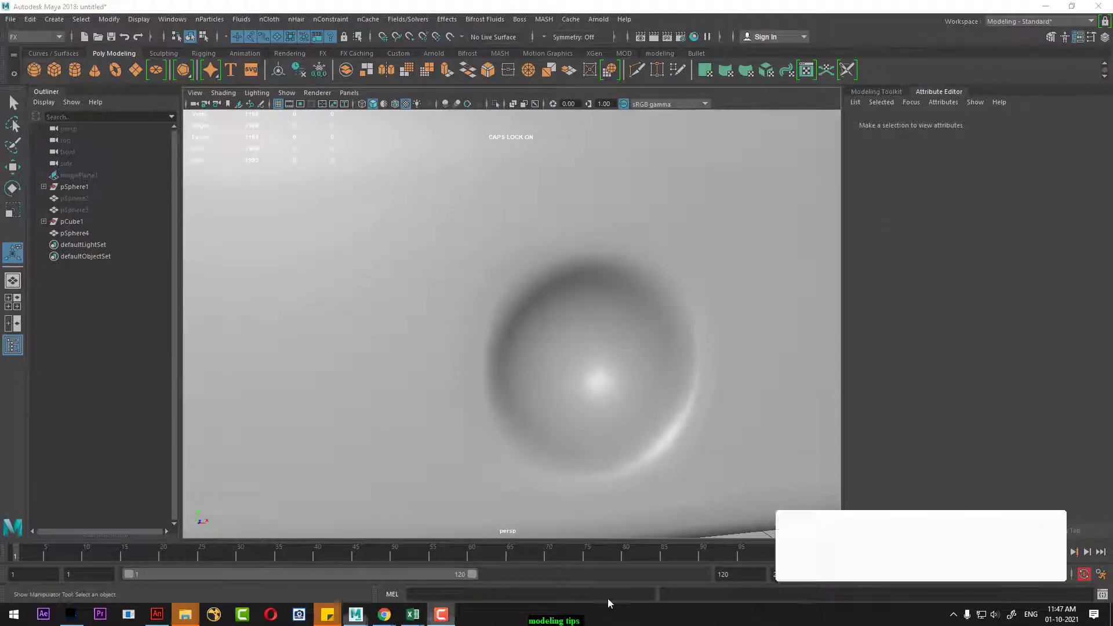